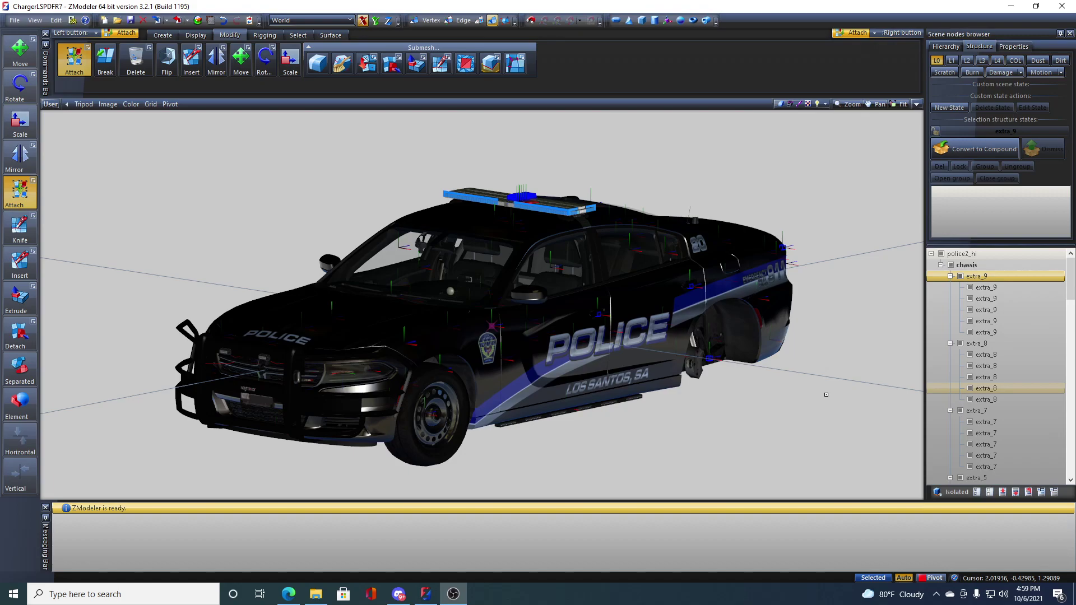
- Examine the police Charger model and its roof light bar from several angles
middle_drag(827, 395, 742, 326)
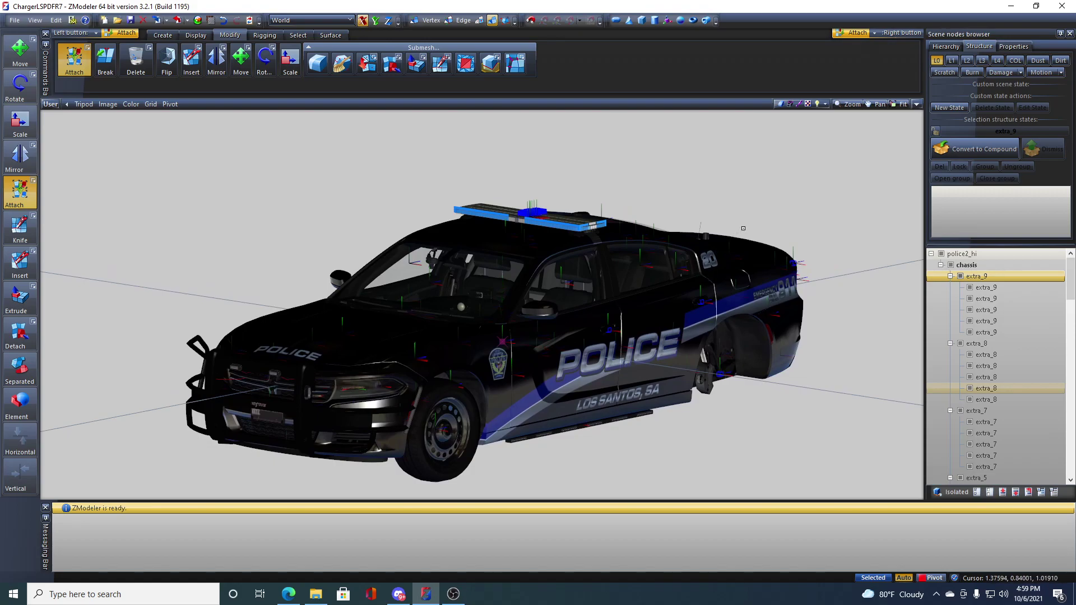
middle_drag(818, 258, 764, 248)
middle_drag(737, 375, 703, 314)
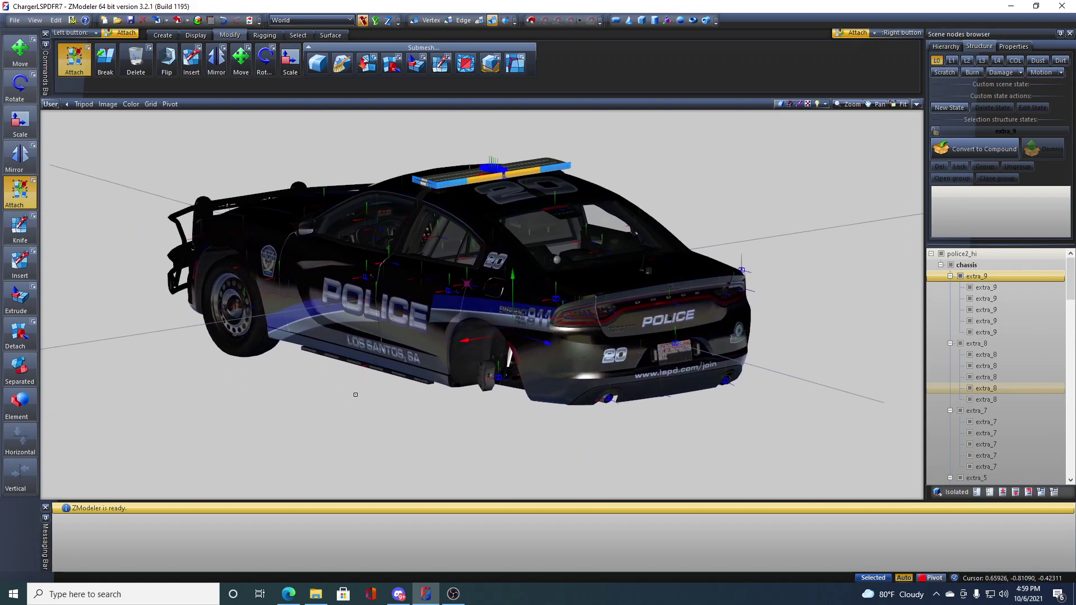
alt+middle_drag(381, 358, 472, 342)
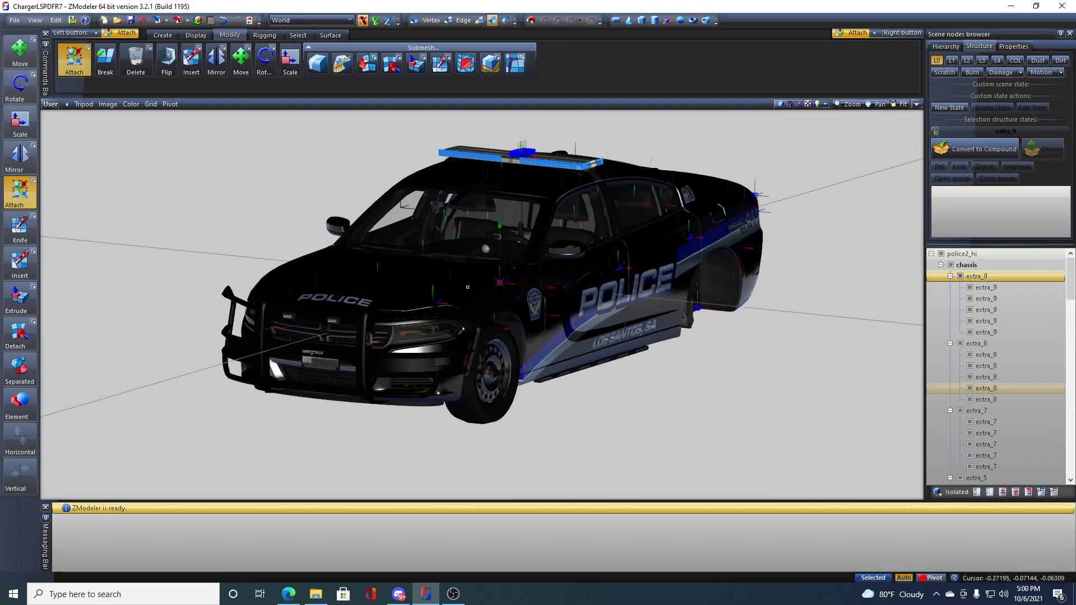
middle_drag(571, 189, 558, 193)
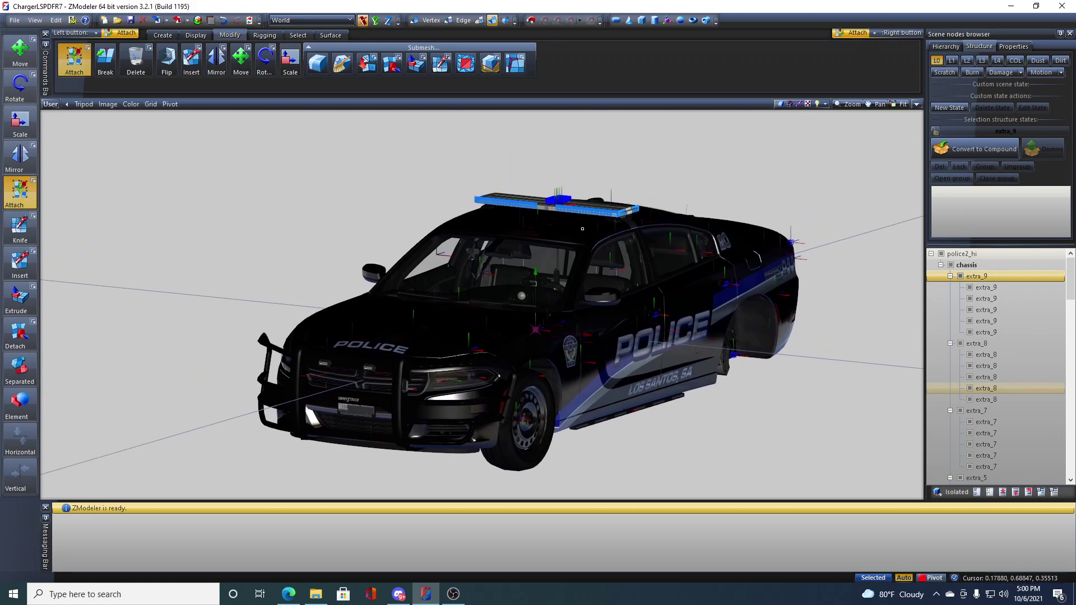
scroll(583, 229, up, 10)
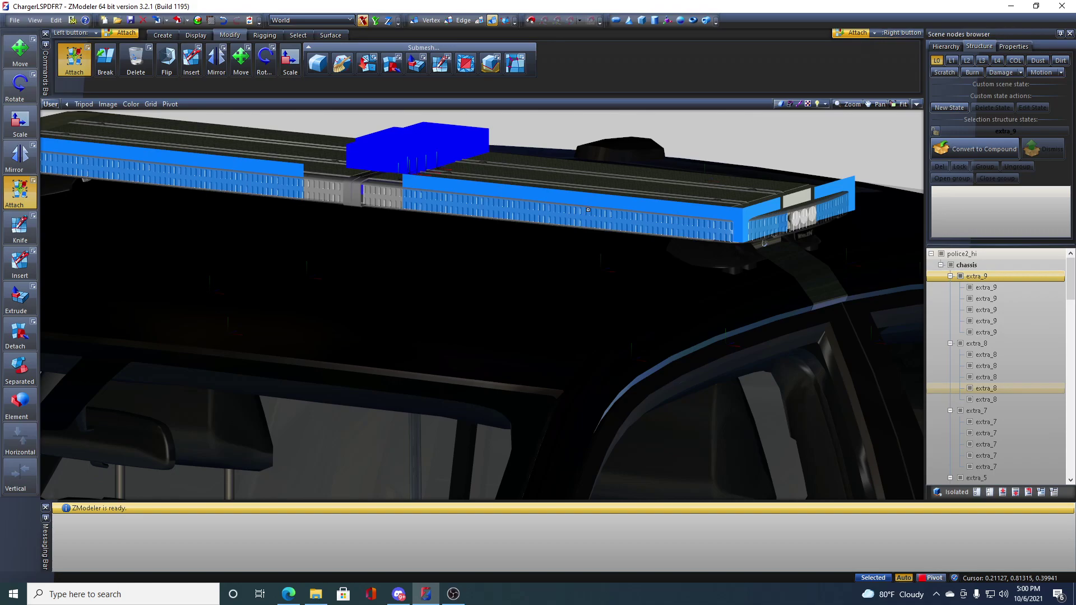
scroll(588, 210, down, 7)
middle_drag(588, 209, 611, 336)
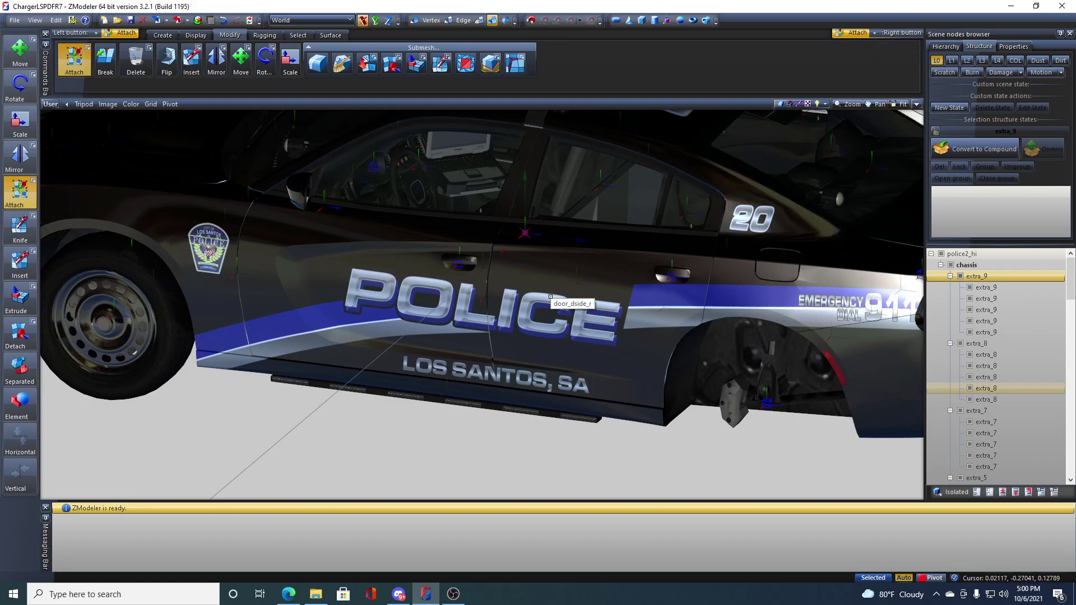
middle_drag(551, 297, 809, 307)
- Review the extra_9 to extra_1 dummies and their child nodes under the chassis
click(992, 310)
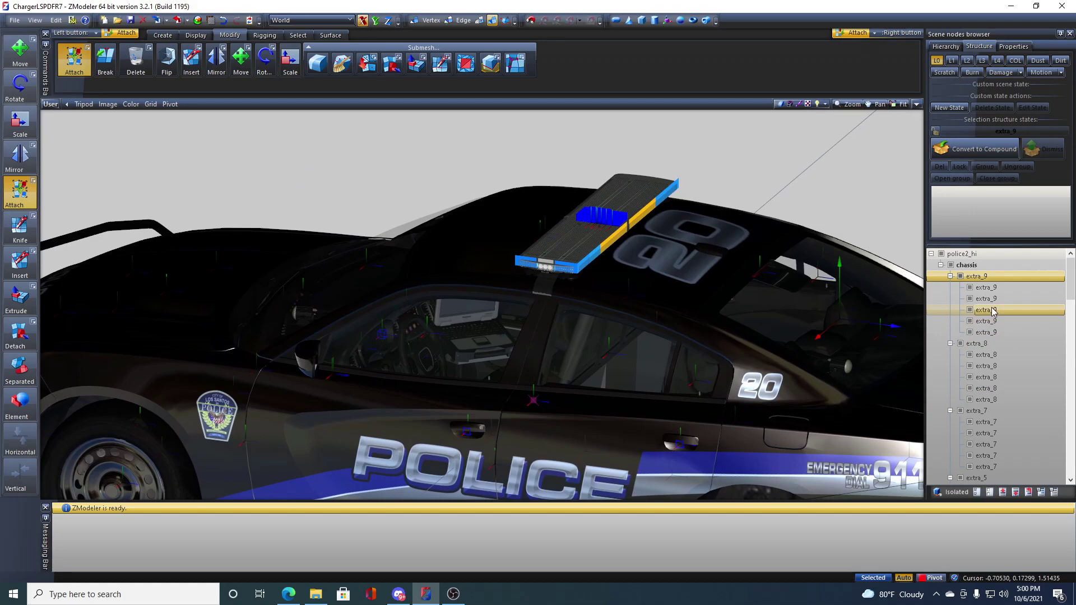
scroll(993, 361, down, 7)
scroll(992, 365, down, 4)
click(981, 399)
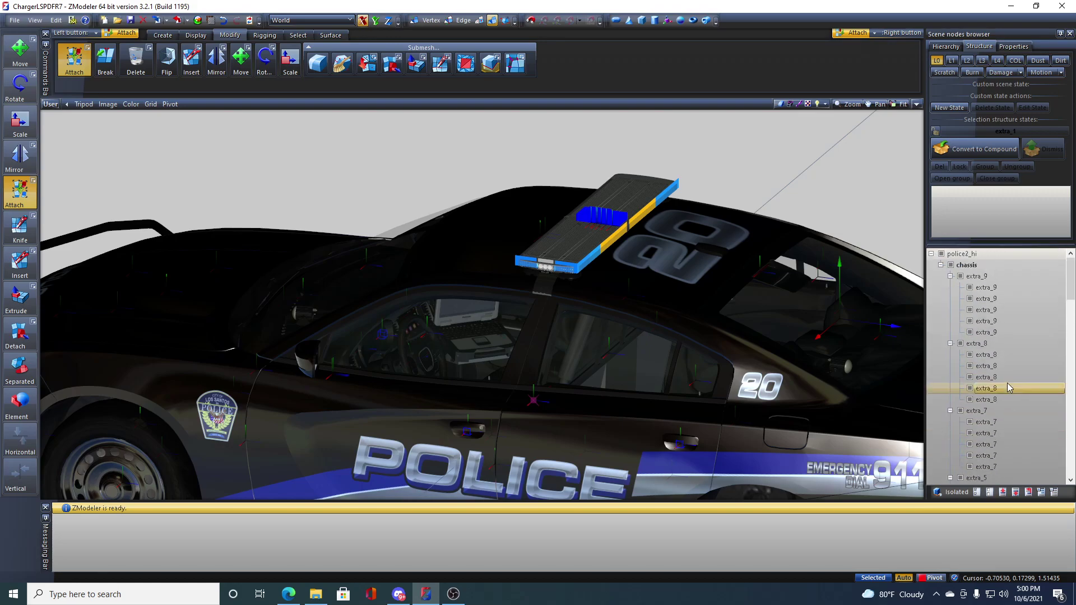
click(964, 278)
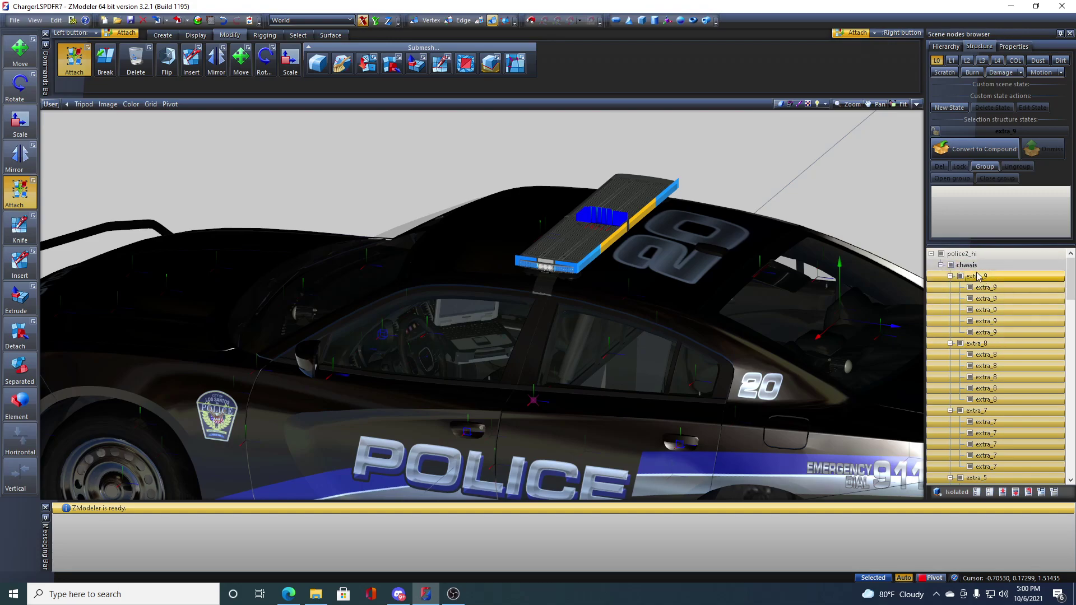
click(969, 271)
- Hide the chassis and every node from misc_lights through chassis [COL], leaving the extras displayed
scroll(1017, 373, down, 10)
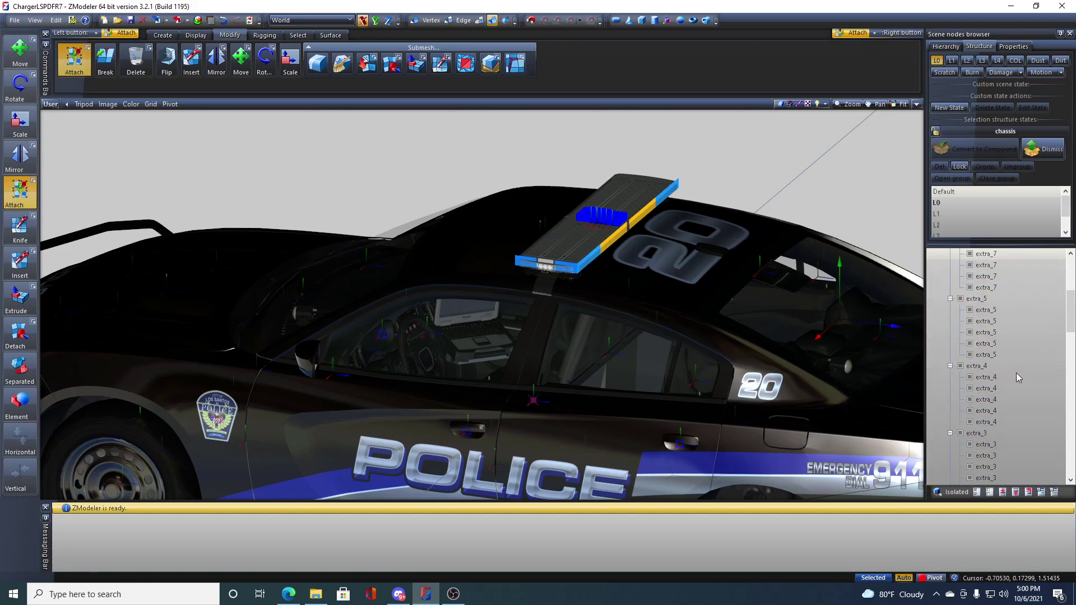
click(982, 332)
drag(1071, 367, 1071, 501)
shift+click(985, 479)
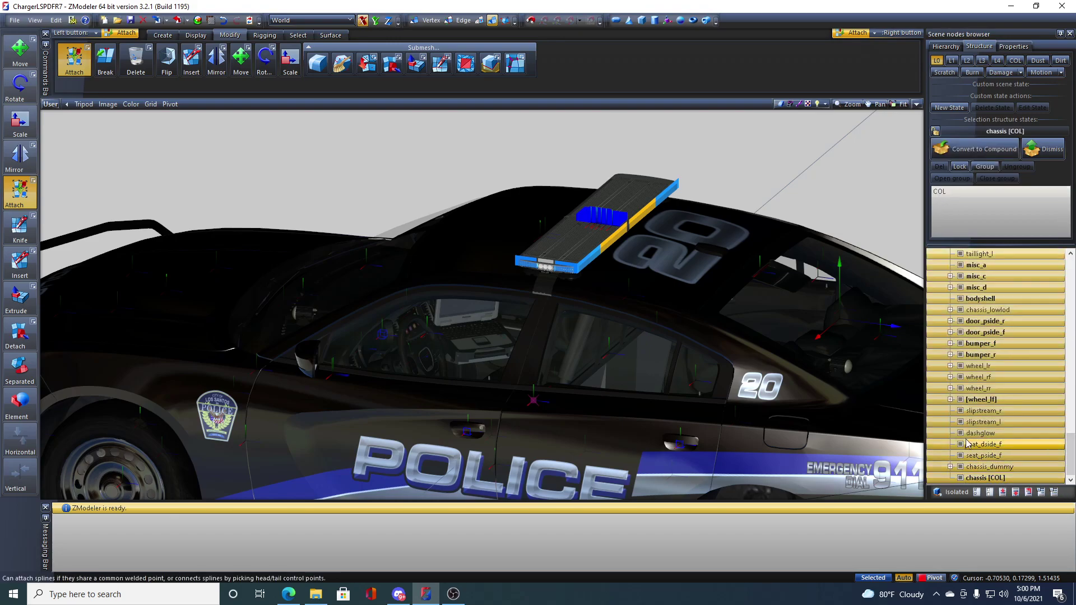
click(961, 434)
scroll(989, 424, up, 5)
scroll(990, 423, up, 10)
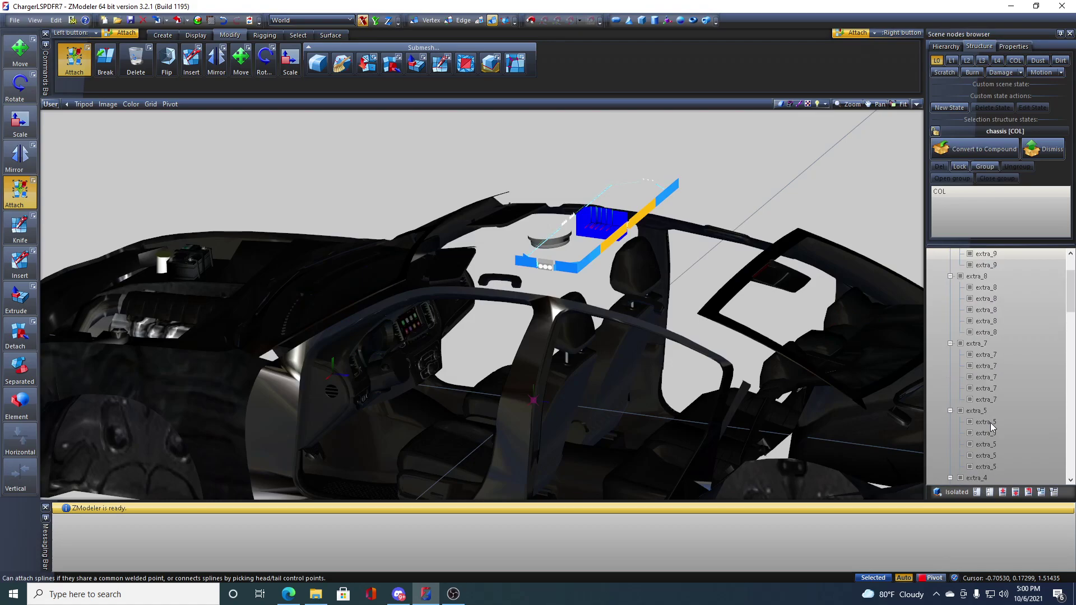
click(952, 265)
alt+middle_drag(726, 319, 690, 320)
alt+middle_drag(643, 256, 637, 308)
- Clear the multi-node selection and show only misc_legacy again alongside the extras
scroll(1018, 390, down, 10)
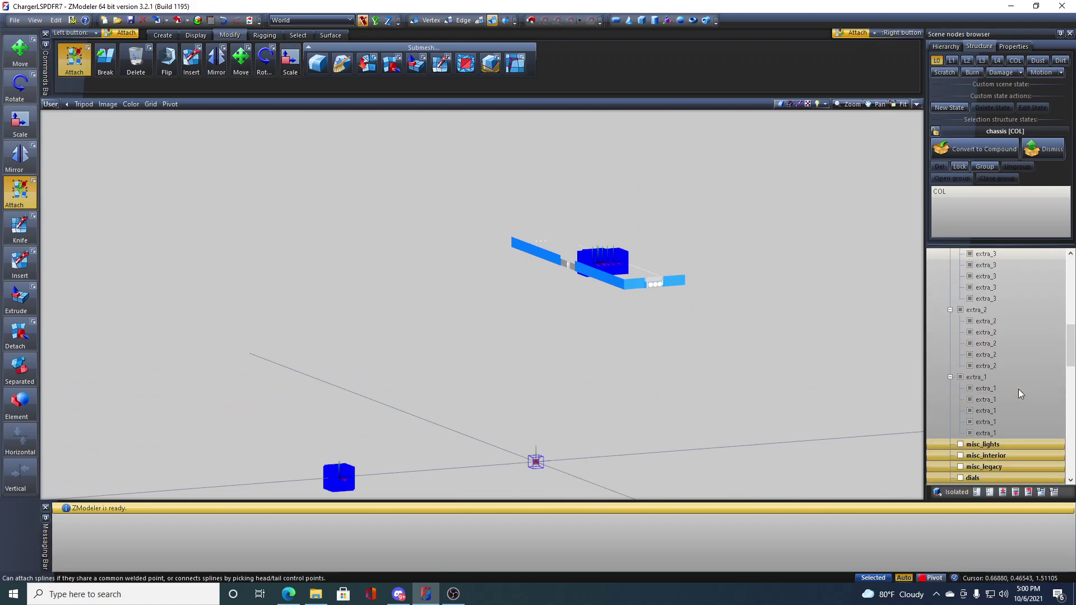
click(960, 399)
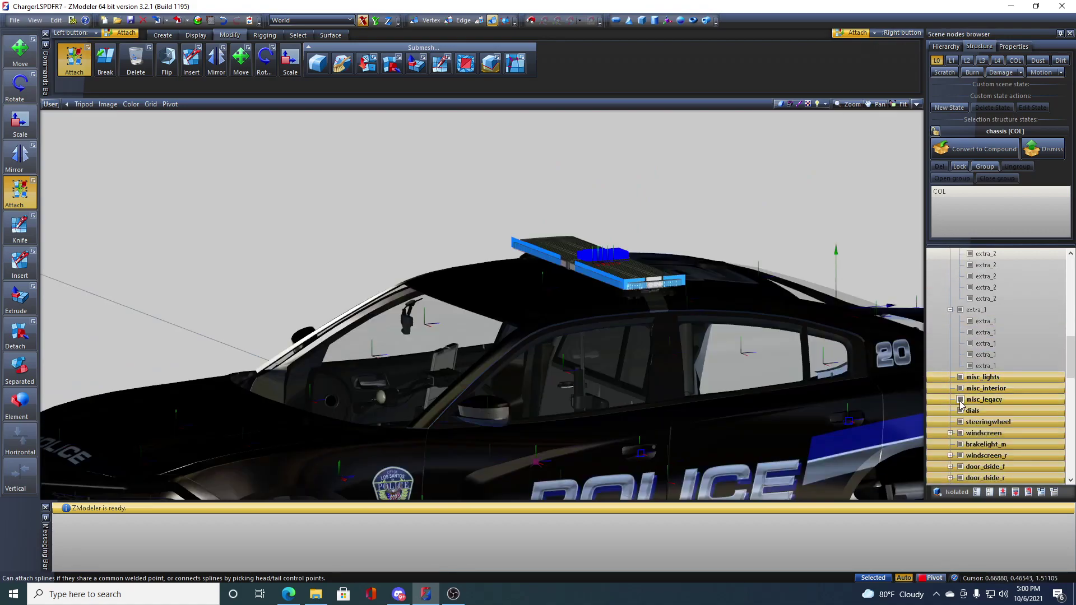
click(960, 377)
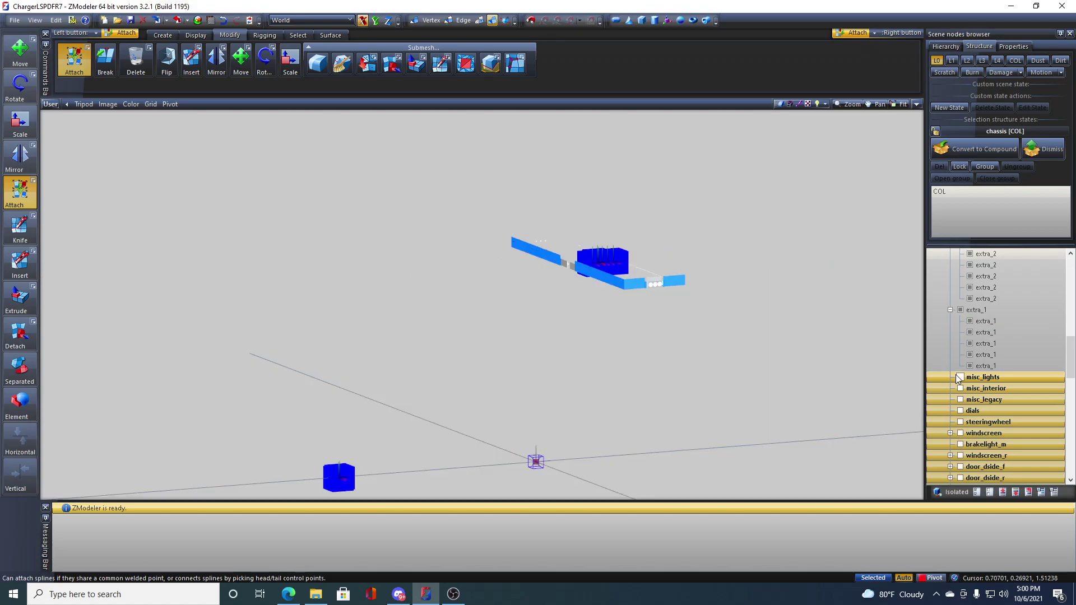
click(1011, 358)
click(961, 399)
middle_drag(662, 390, 600, 446)
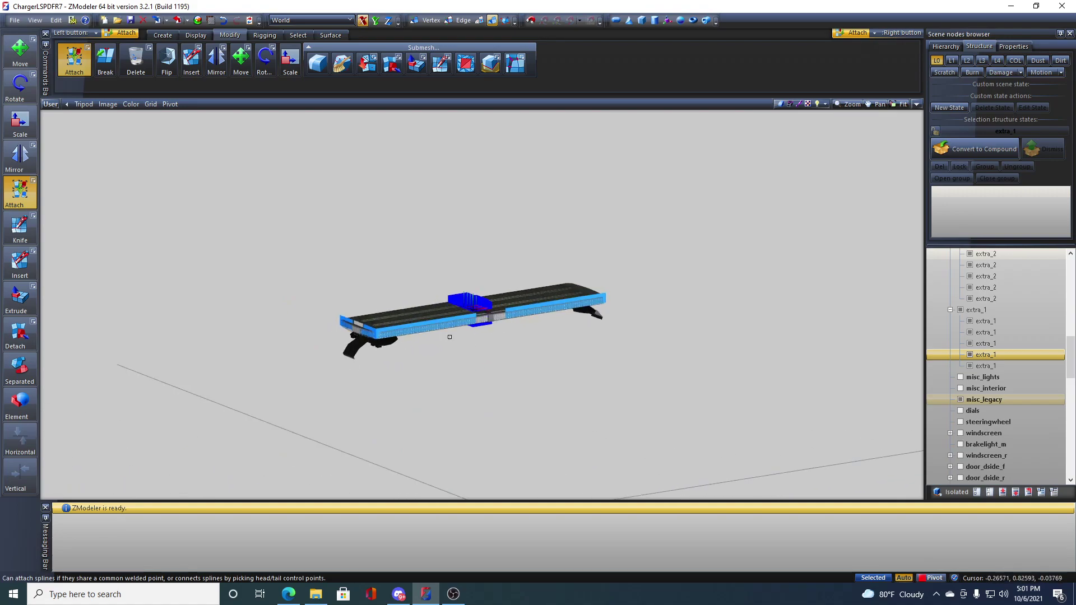
- Hide the extra_9, extra_8, extra_7, extra_5, extra_4, extra_3 and extra_2 parent dummies, keeping extra_1 displayed
scroll(468, 323, up, 5)
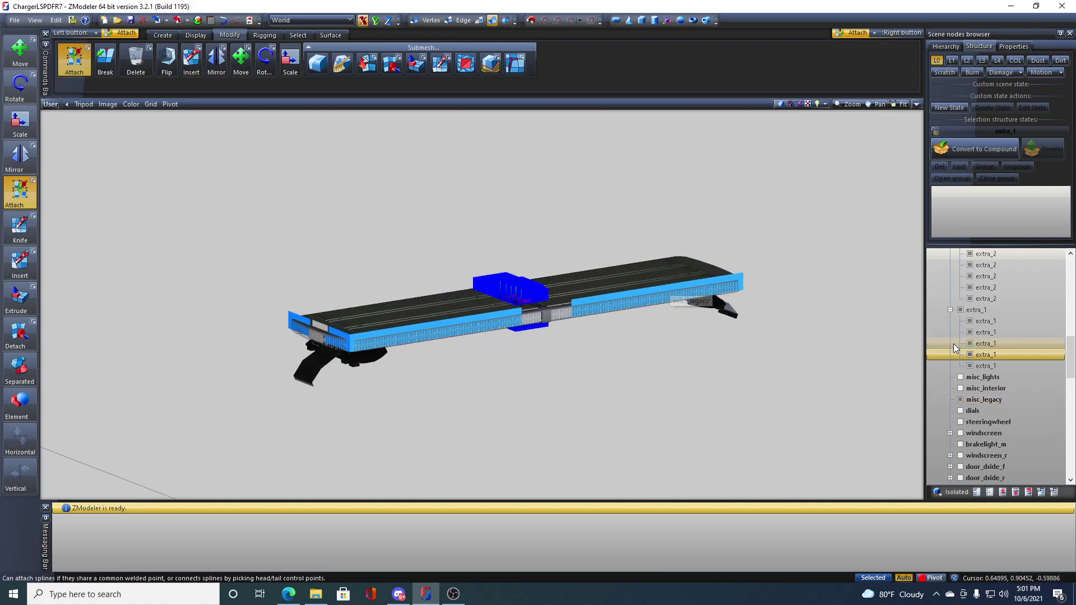
scroll(990, 359, up, 10)
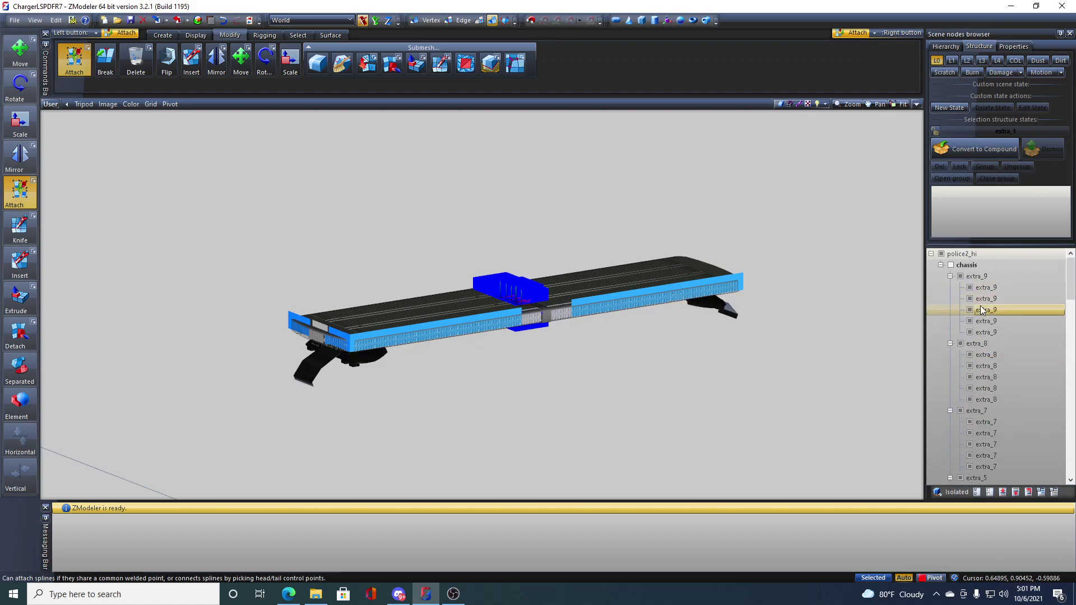
scroll(528, 293, up, 2)
scroll(528, 293, up, 3)
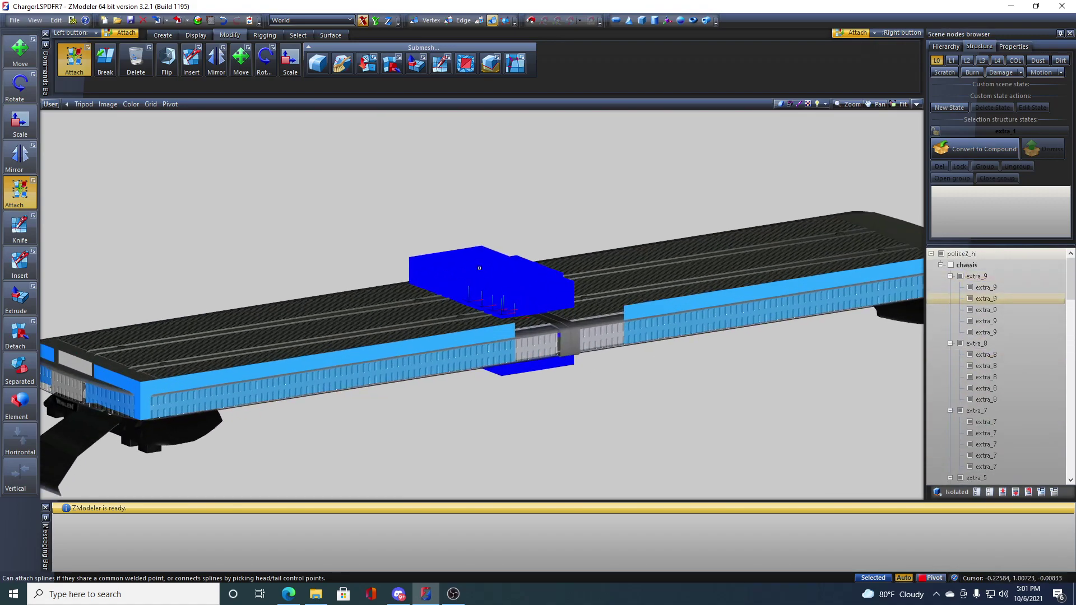
click(980, 277)
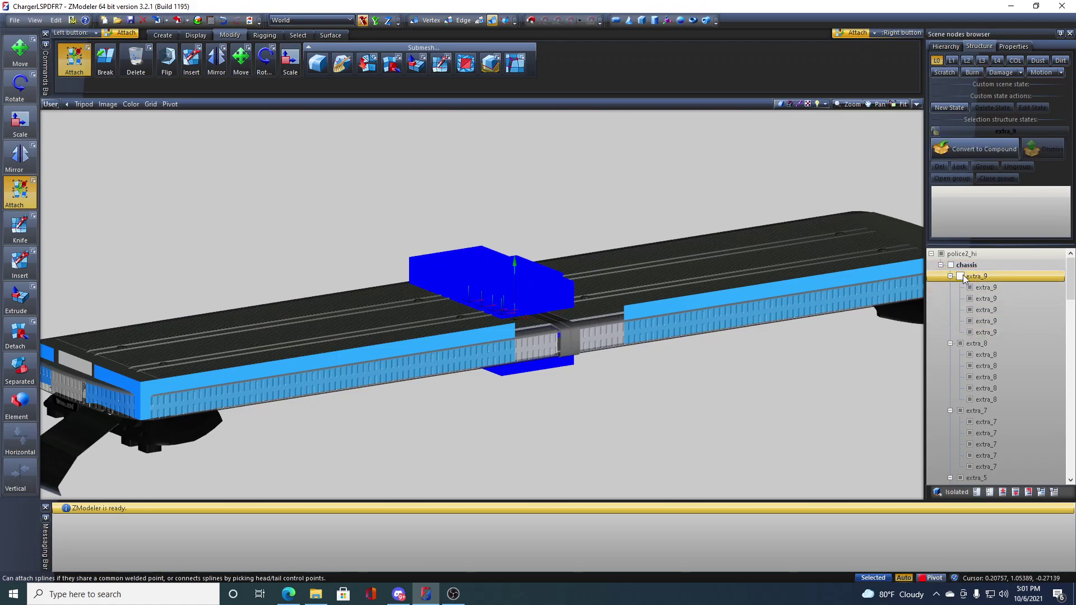
scroll(960, 343, down, 2)
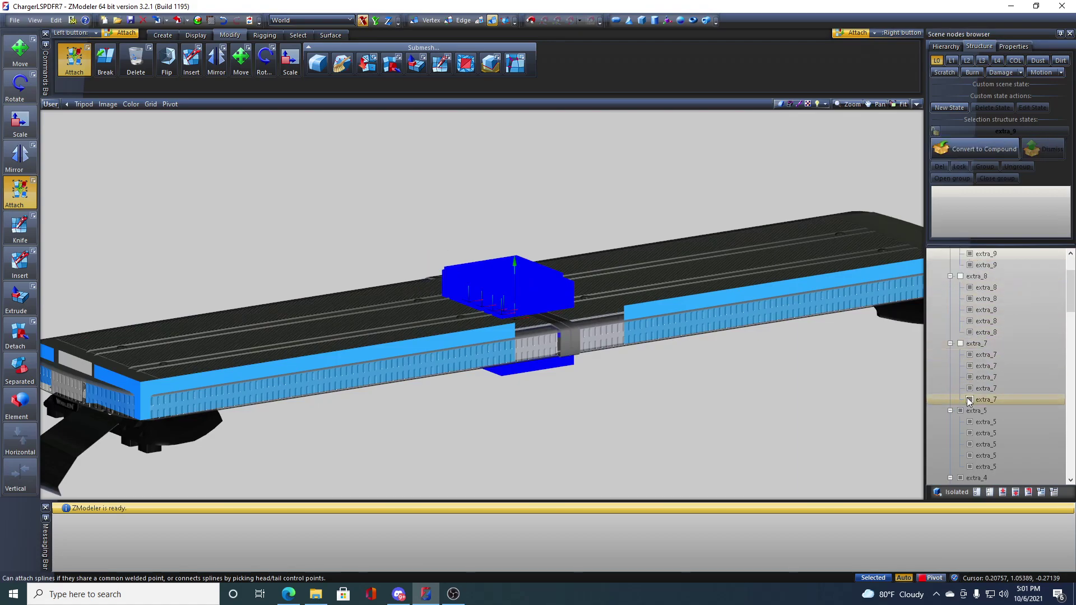
scroll(962, 412, down, 6)
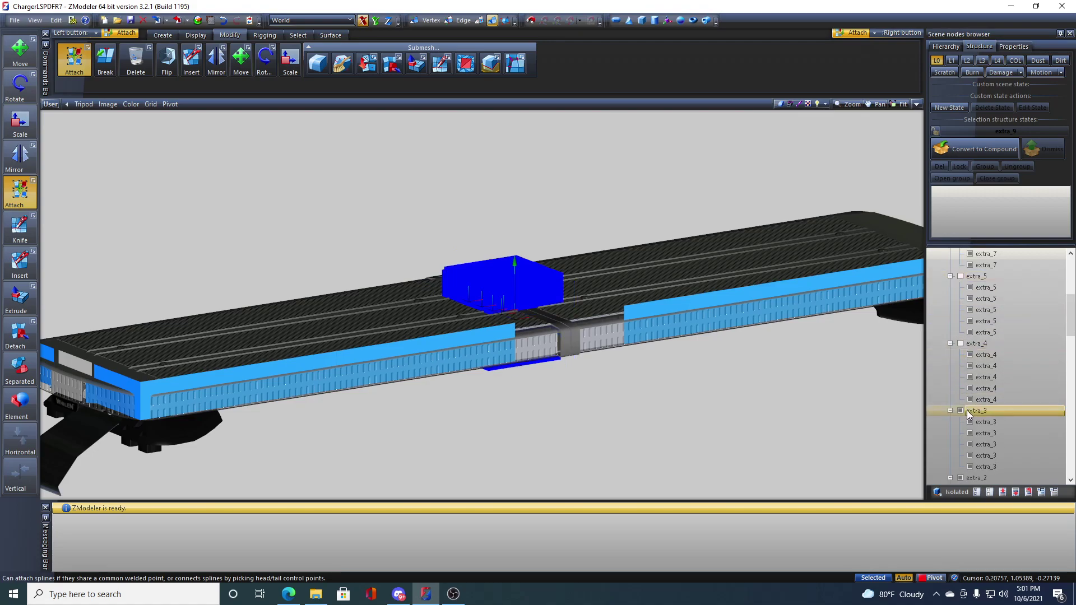
scroll(961, 379, down, 4)
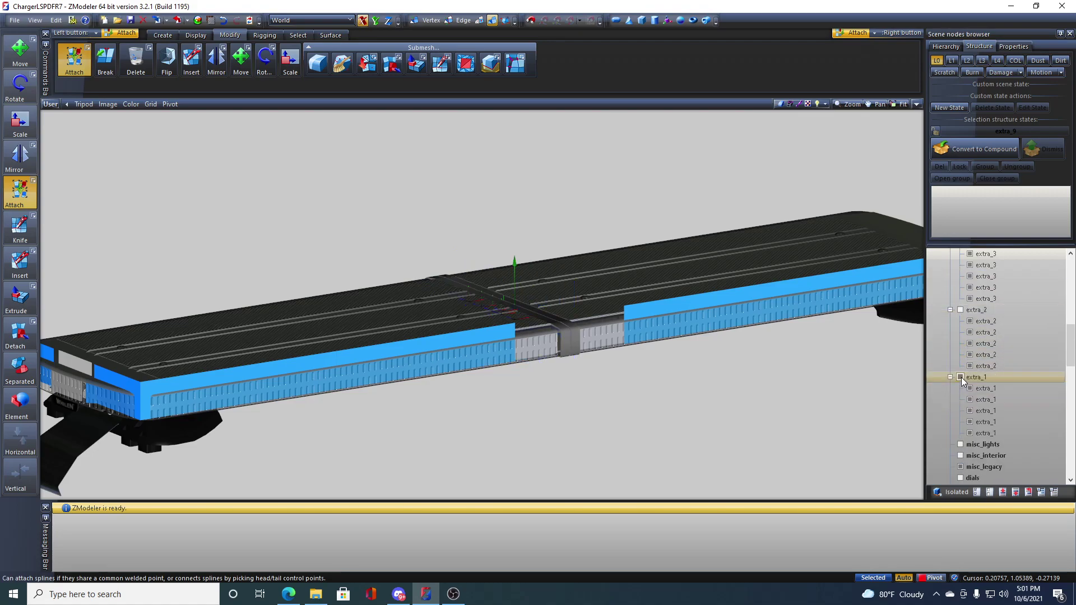
scroll(707, 370, down, 8)
- Select the extra_1 dummy away from the light bar, activate Move and switch the viewport to the Left view
middle_drag(697, 377, 805, 368)
drag(628, 315, 787, 454)
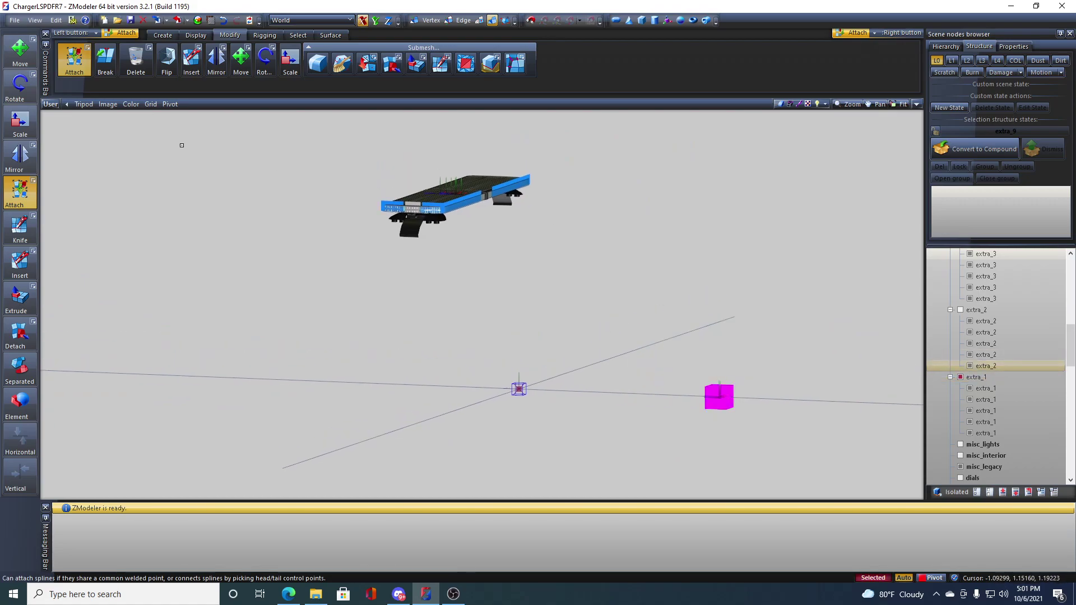
click(238, 72)
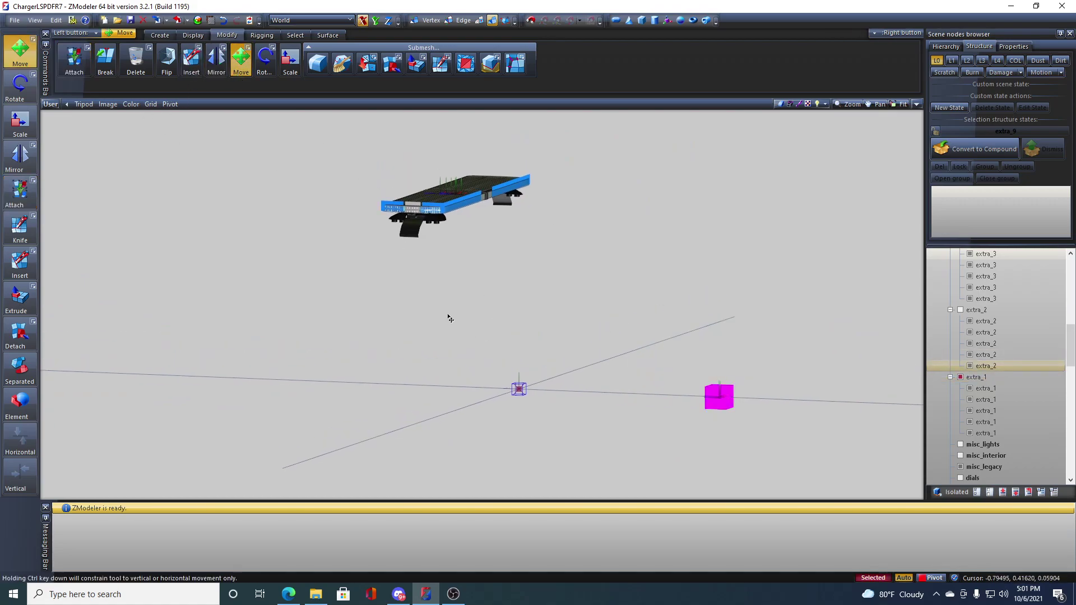
middle_drag(448, 316, 447, 330)
middle_drag(150, 452, 127, 459)
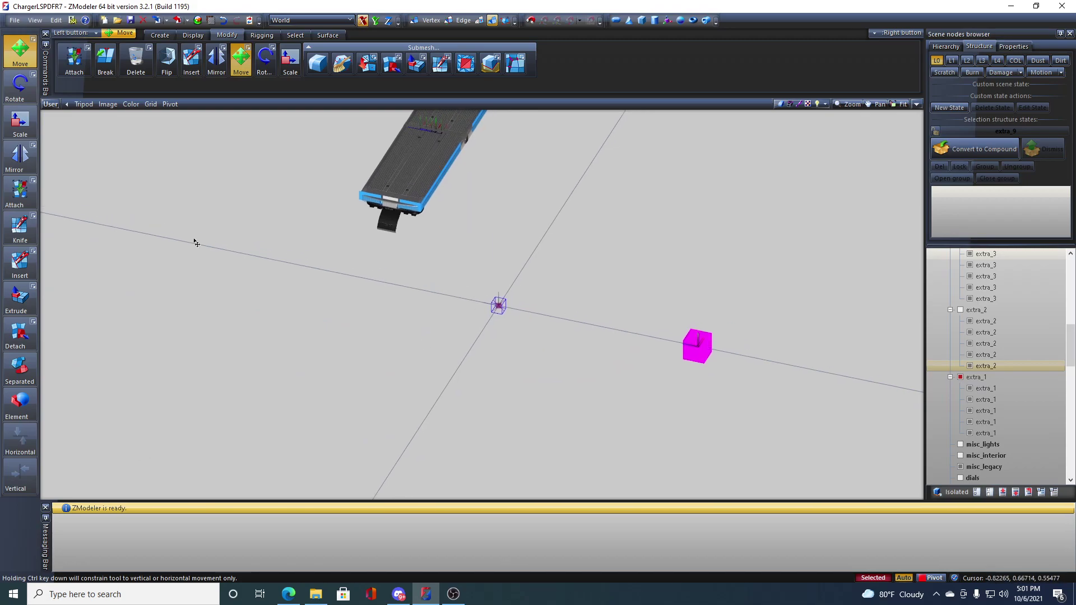
middle_drag(583, 360, 448, 371)
click(50, 105)
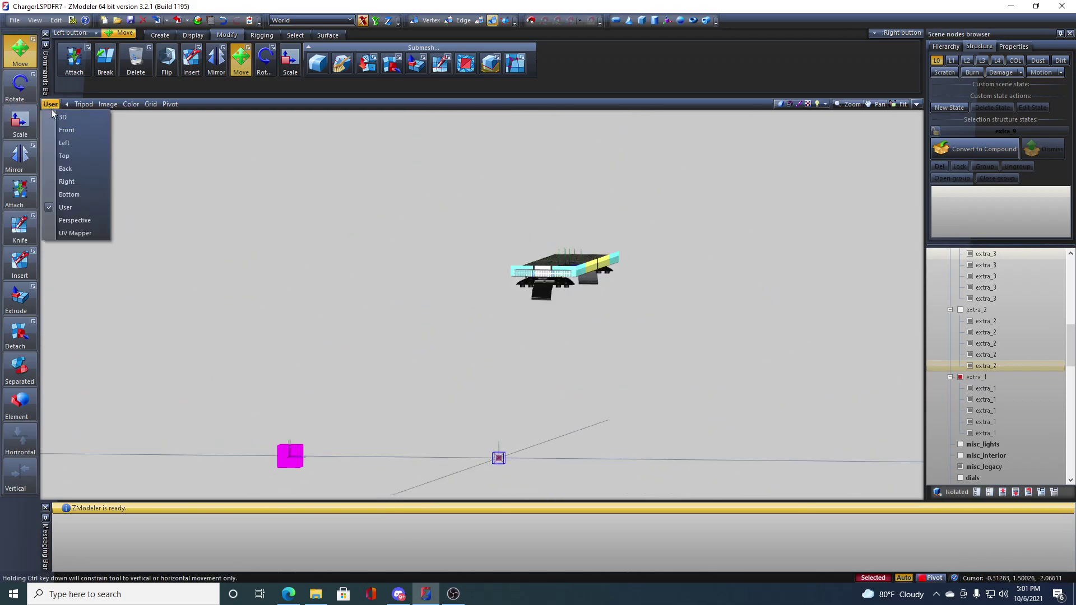
click(76, 143)
scroll(454, 305, up, 5)
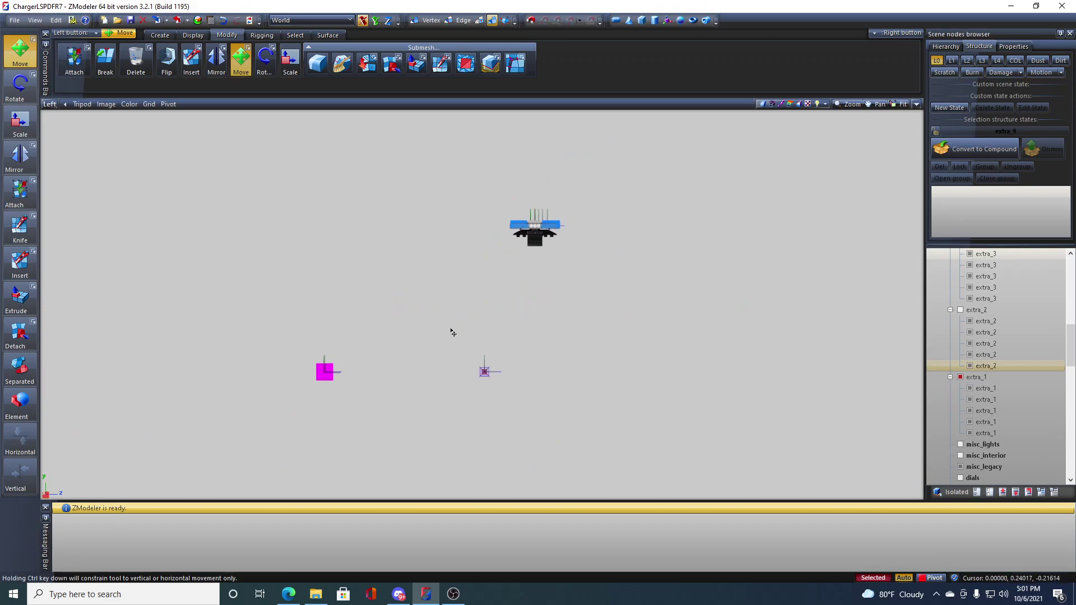
- Create a trial dummy helper at the world origin and undo its creation
click(668, 21)
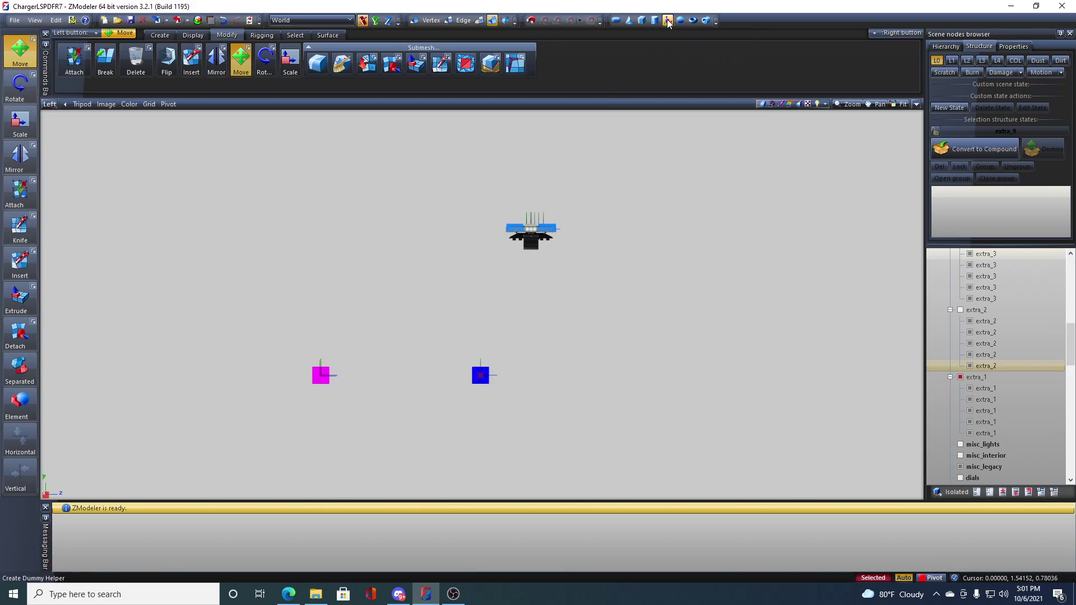
scroll(483, 376, up, 5)
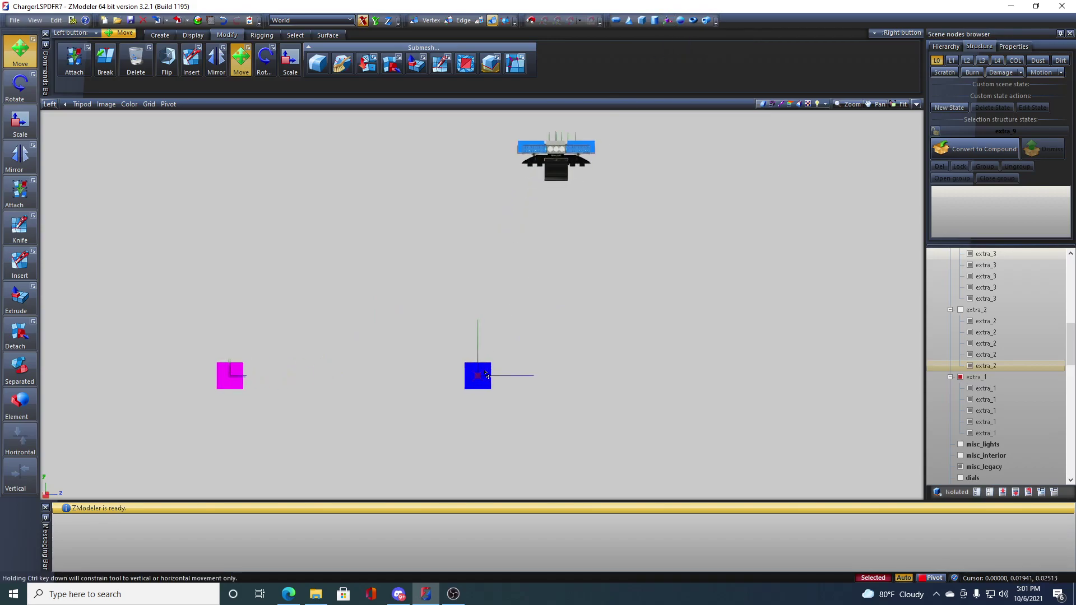
scroll(487, 375, up, 3)
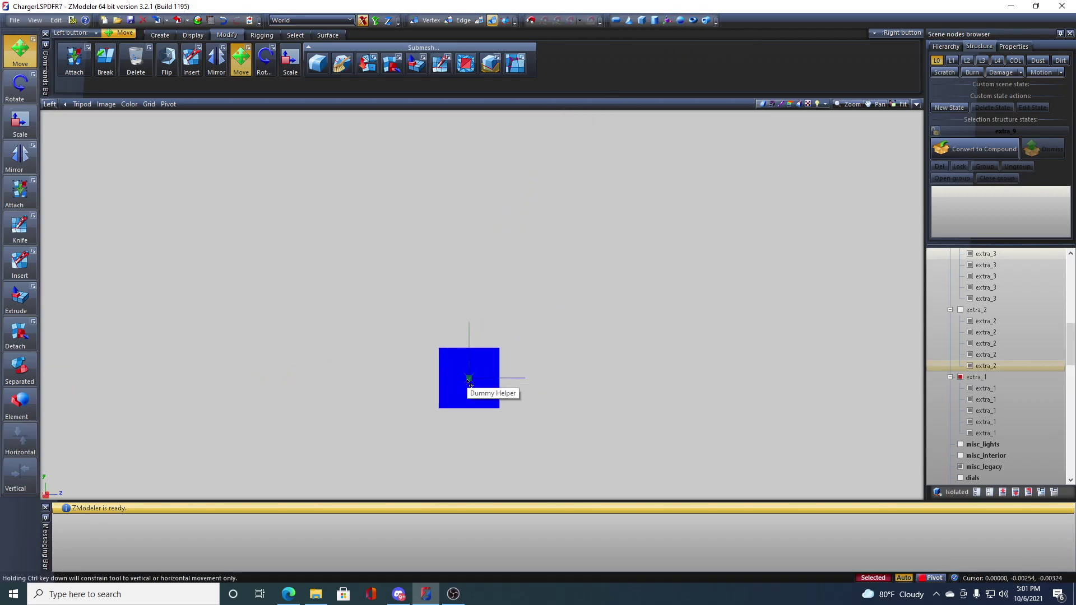
scroll(470, 384, down, 3)
scroll(470, 384, down, 2)
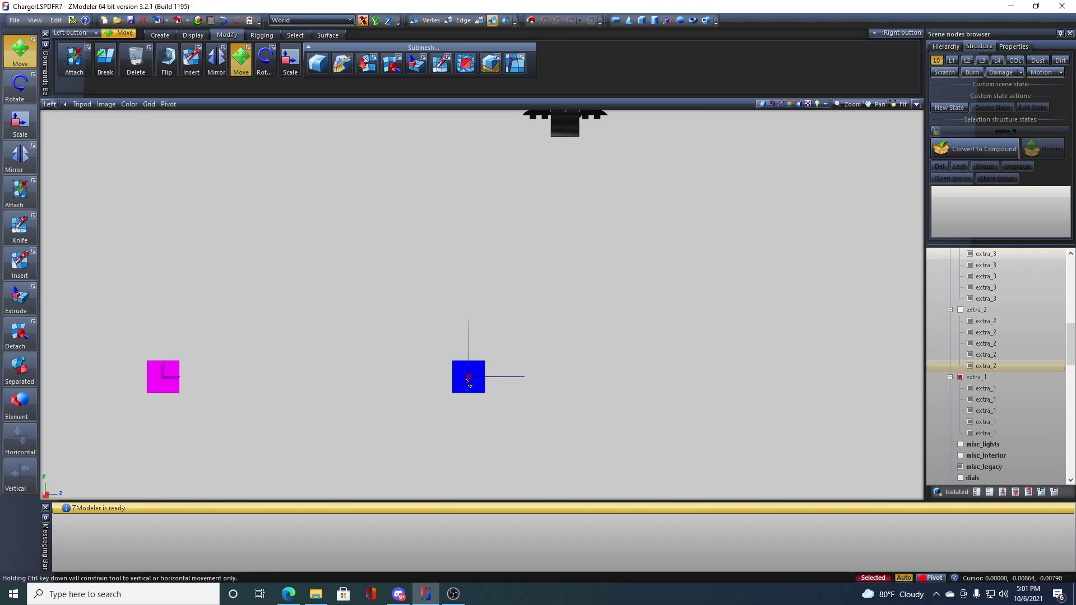
click(224, 21)
scroll(536, 322, down, 2)
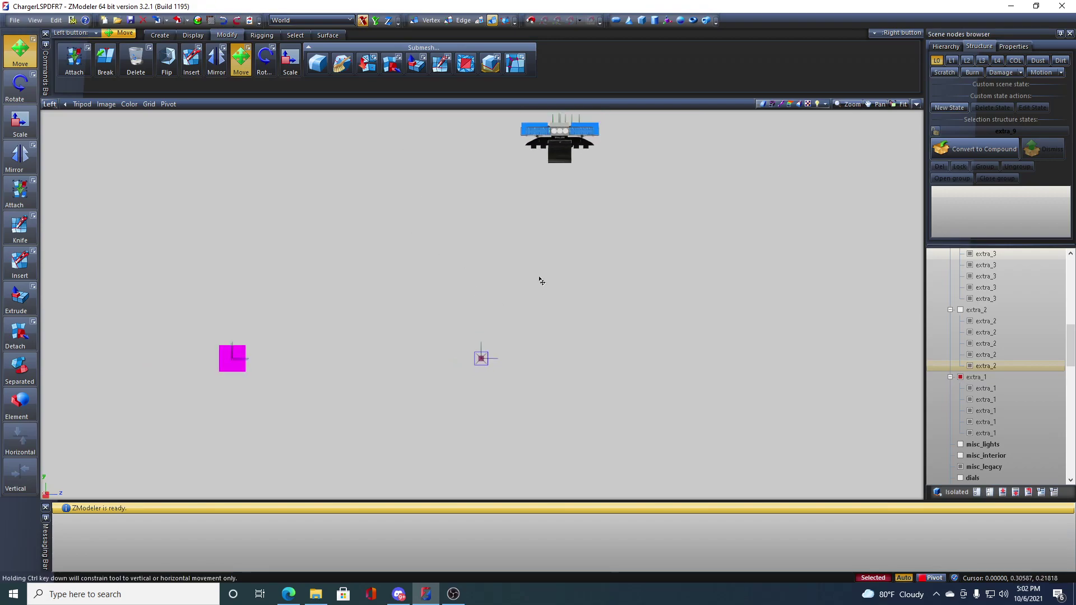
- Move the extra_1 dummy in Screen axes onto the centre of the light bar in the side view
middle_drag(540, 320, 539, 321)
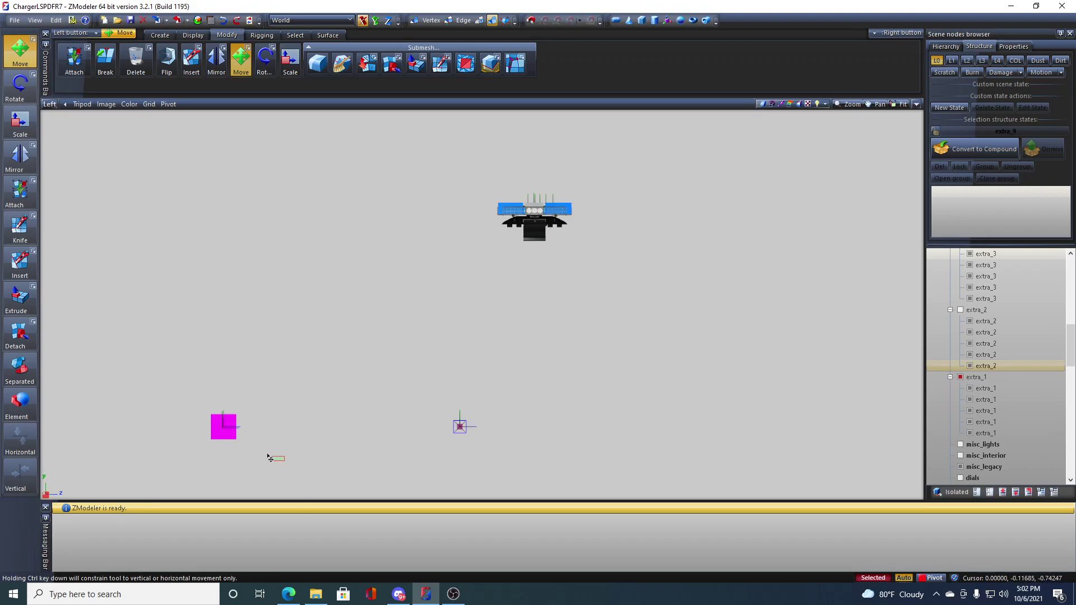
click(375, 20)
click(46, 481)
drag(234, 434, 537, 215)
scroll(529, 208, up, 3)
scroll(528, 208, up, 3)
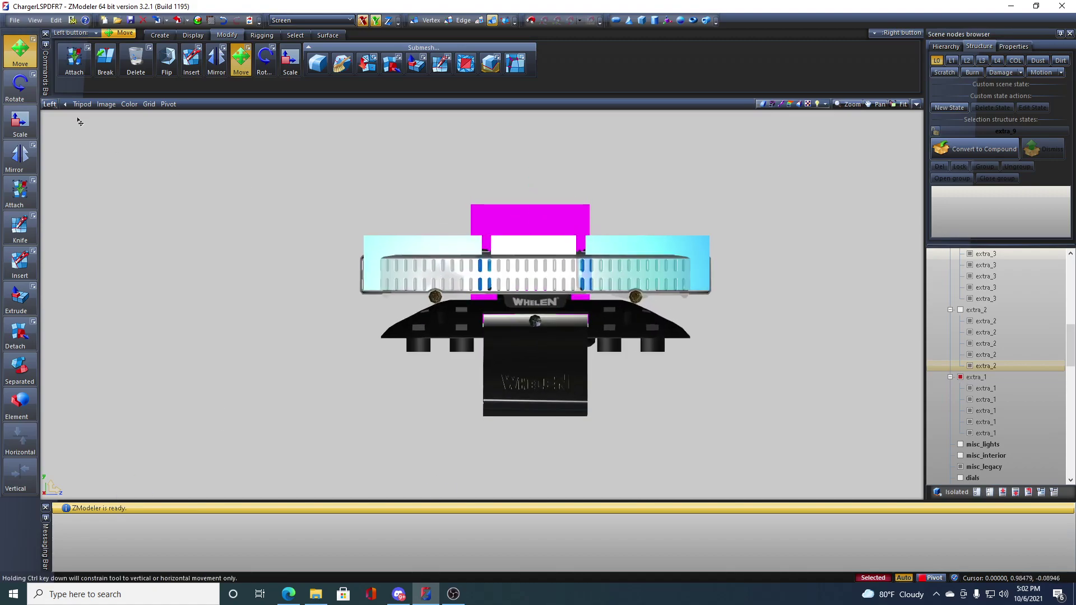
- Check the extra_1 dummy's placement on the light bar in the Front view and then in the User view
click(45, 105)
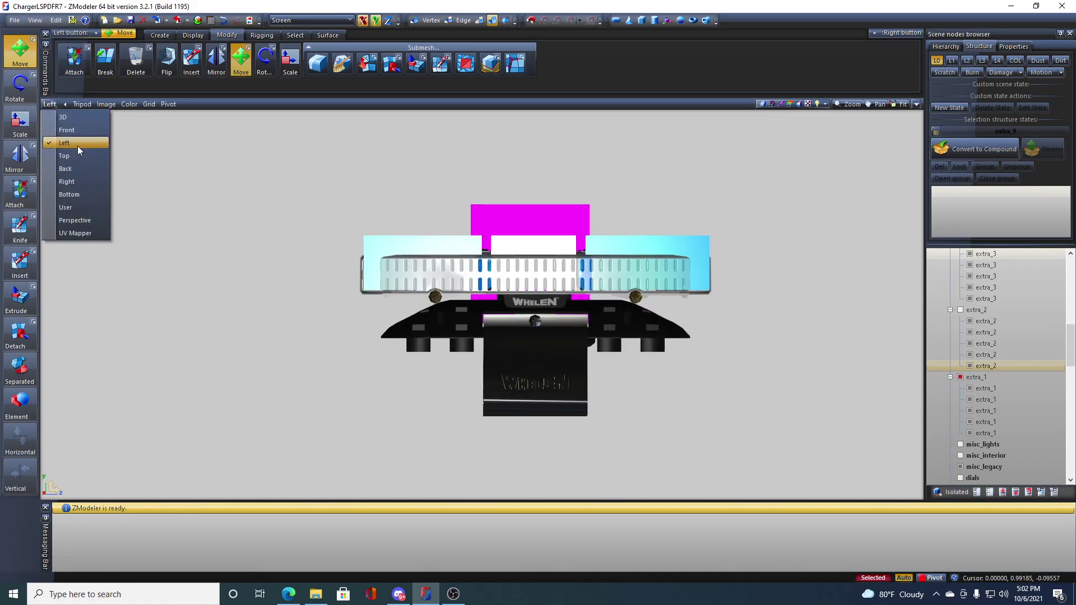
click(79, 130)
scroll(481, 264, up, 5)
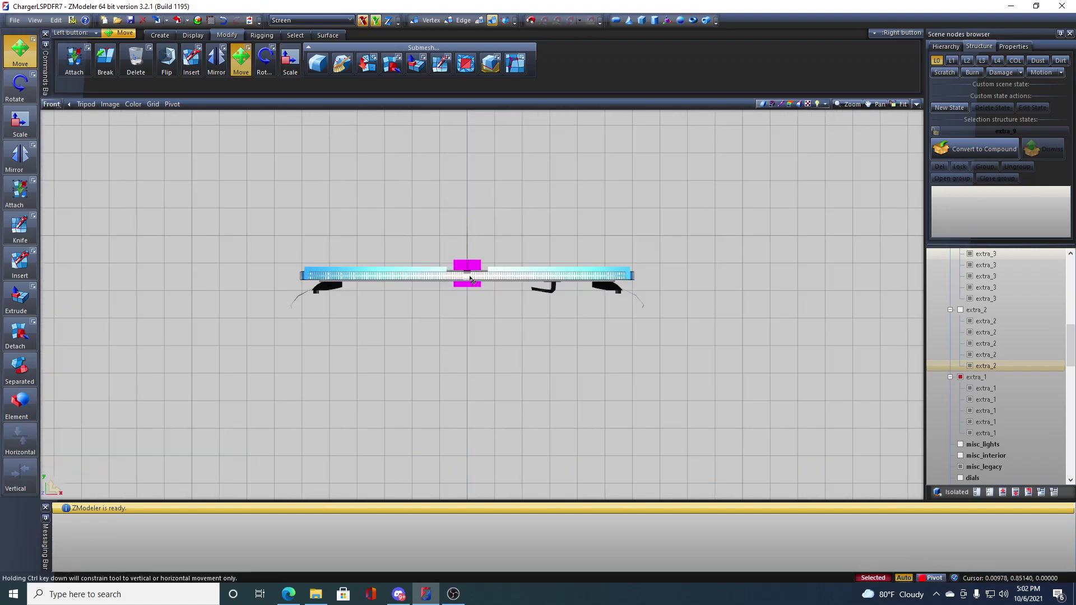
scroll(471, 278, up, 2)
click(61, 105)
click(81, 203)
scroll(491, 253, up, 6)
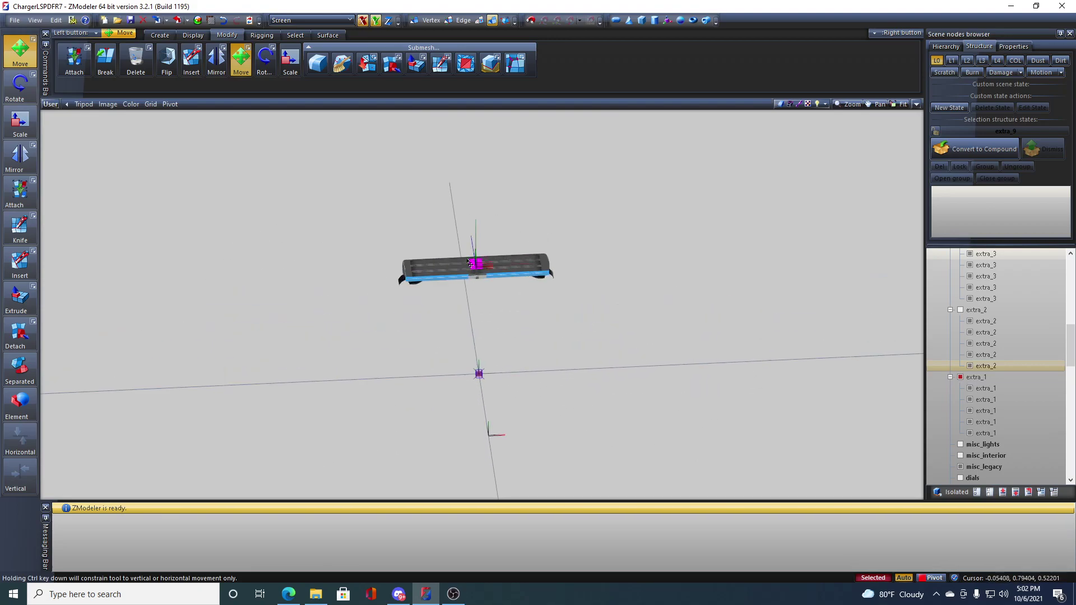
middle_drag(423, 264, 494, 280)
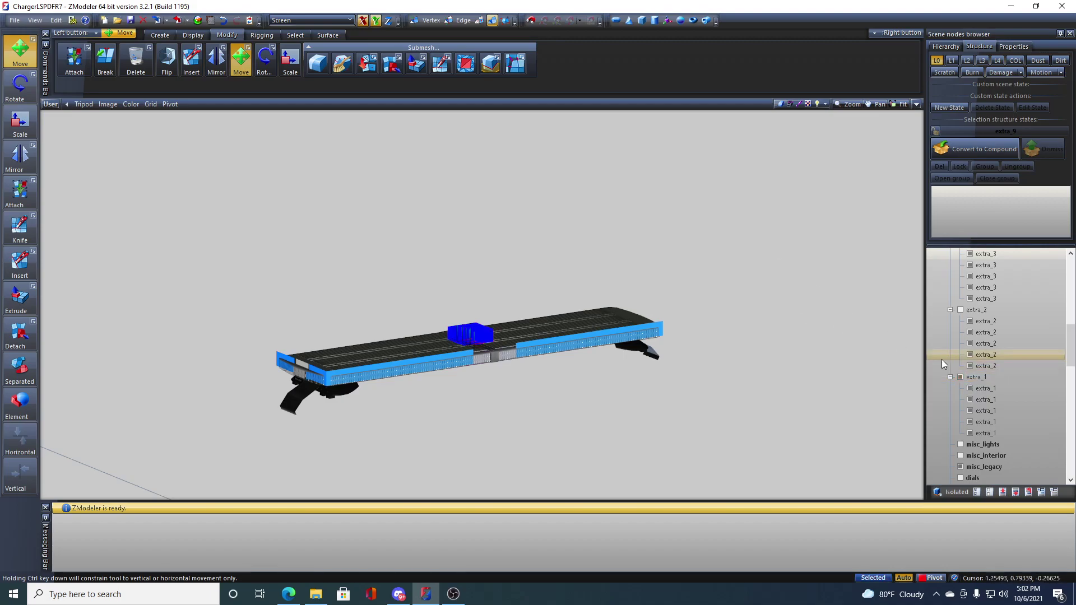
- Show the extra_2, extra_3, extra_4, extra_5, extra_7, extra_8 and extra_9 parent dummies again
scroll(961, 310, up, 3)
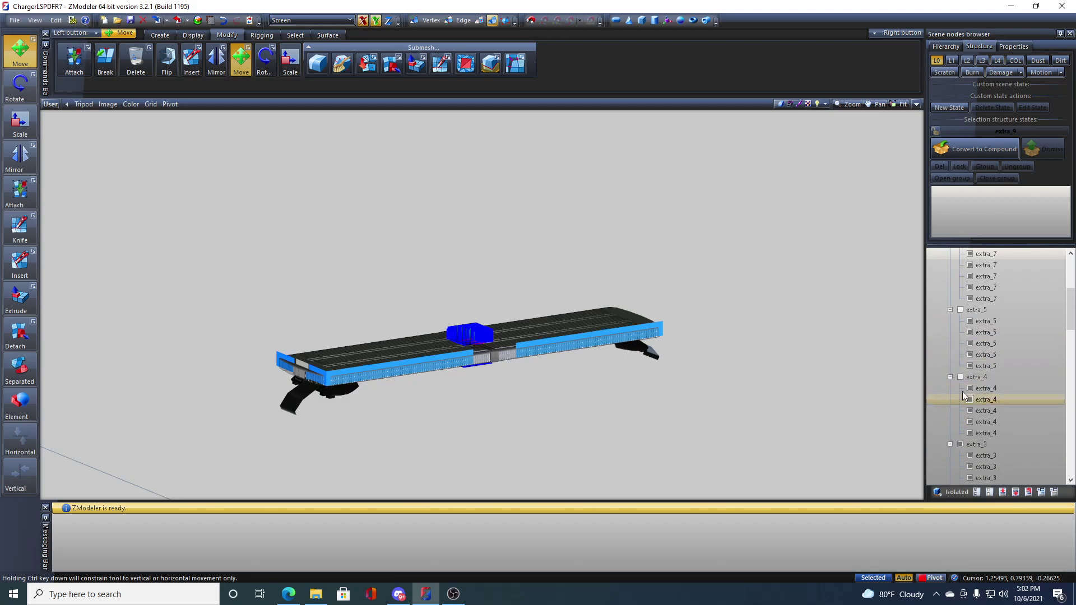
scroll(977, 402, up, 5)
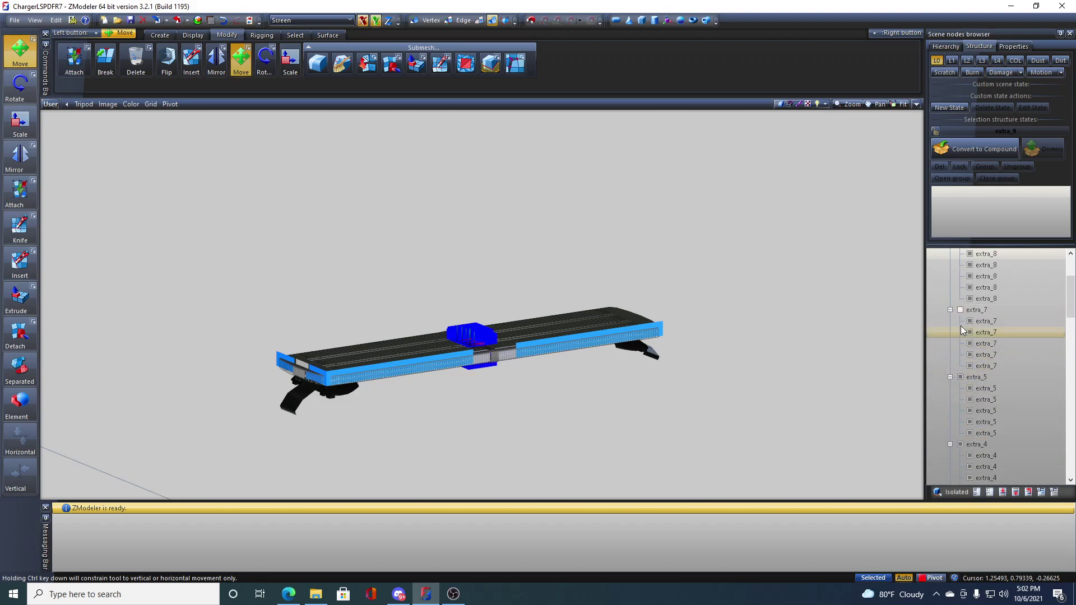
scroll(962, 342, up, 3)
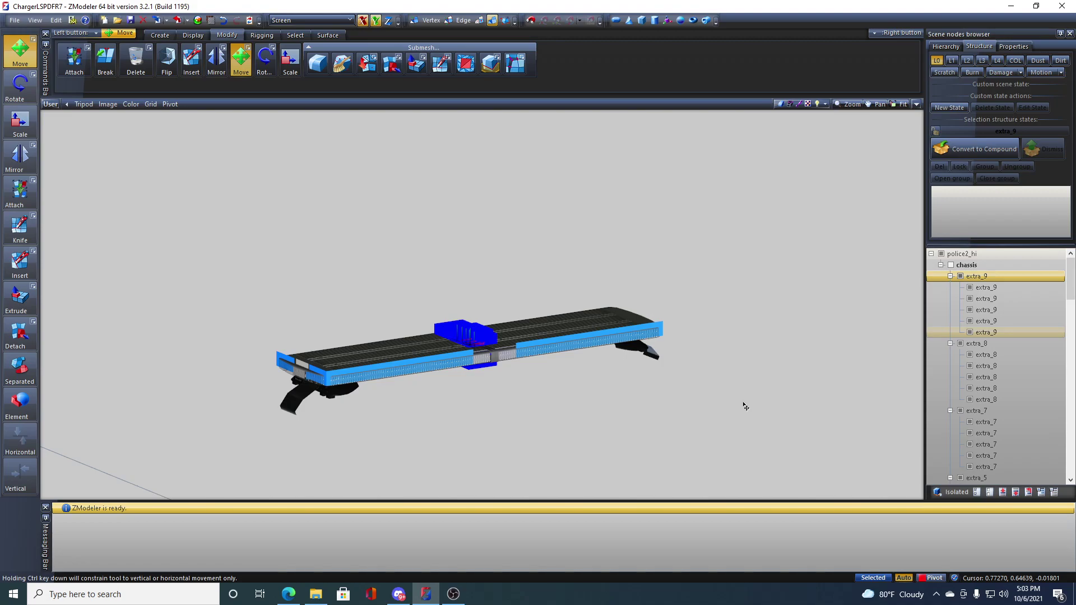
- Examine the light bar with the extra dummies at its centre, both close up and relative to the world origin
scroll(505, 396, up, 10)
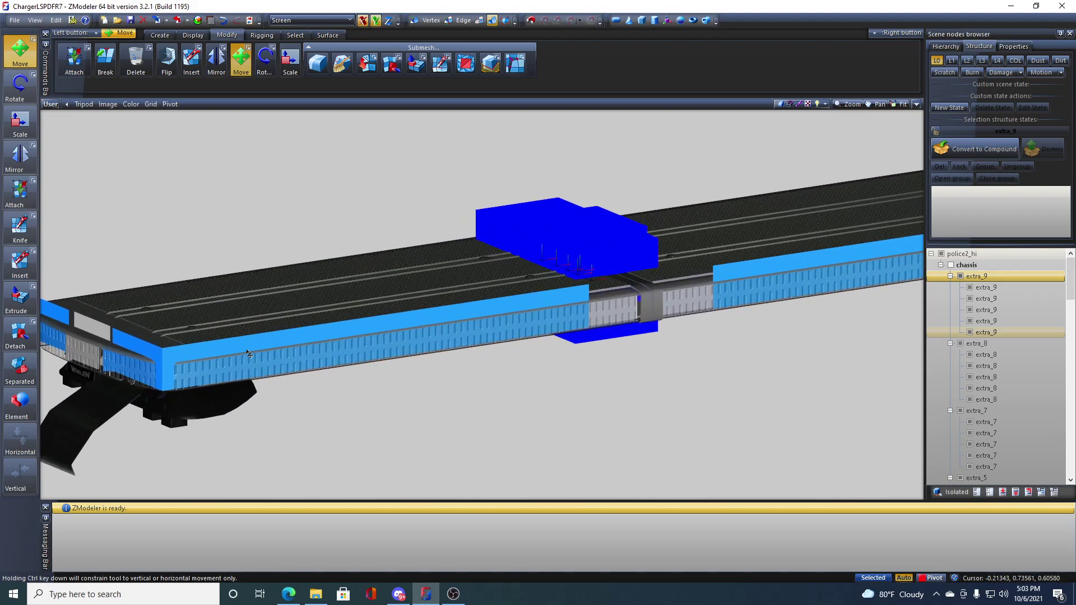
scroll(250, 353, down, 10)
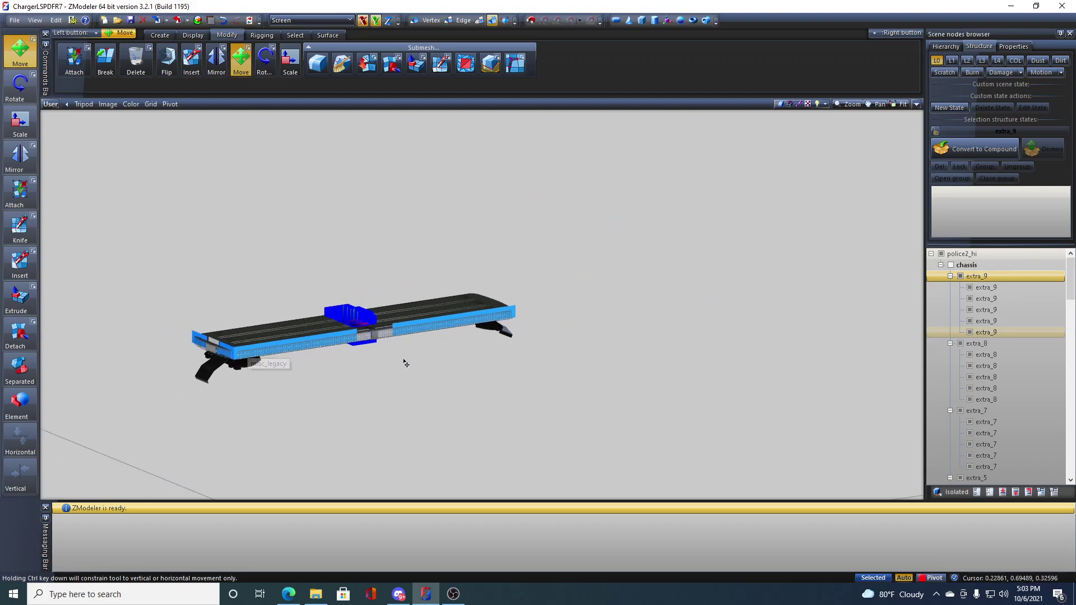
scroll(422, 354, down, 6)
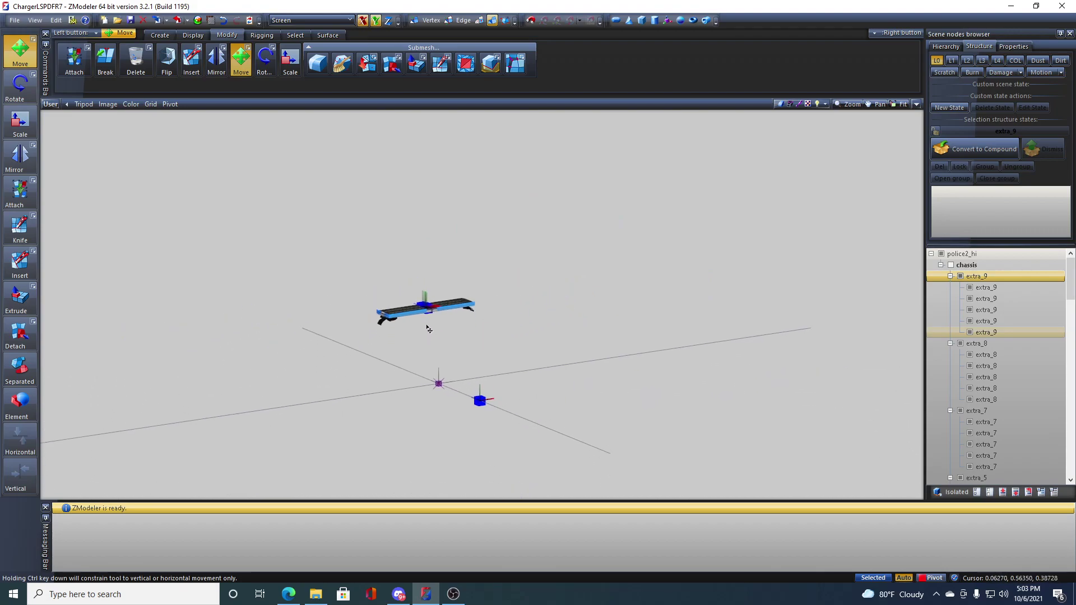
scroll(432, 343, down, 8)
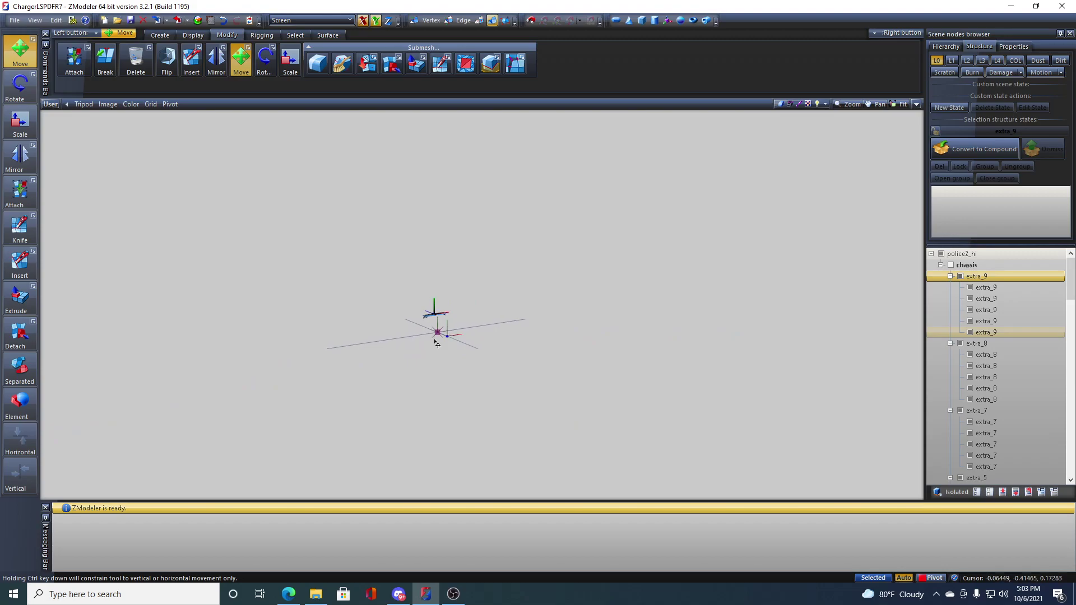
scroll(452, 317, up, 2)
scroll(452, 317, up, 8)
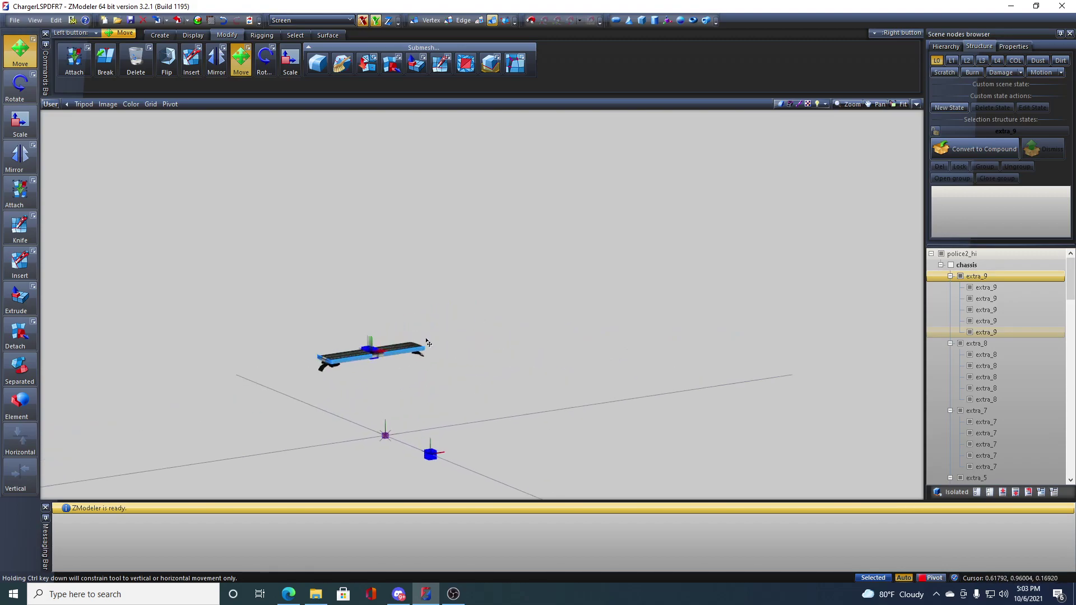
scroll(375, 379, up, 8)
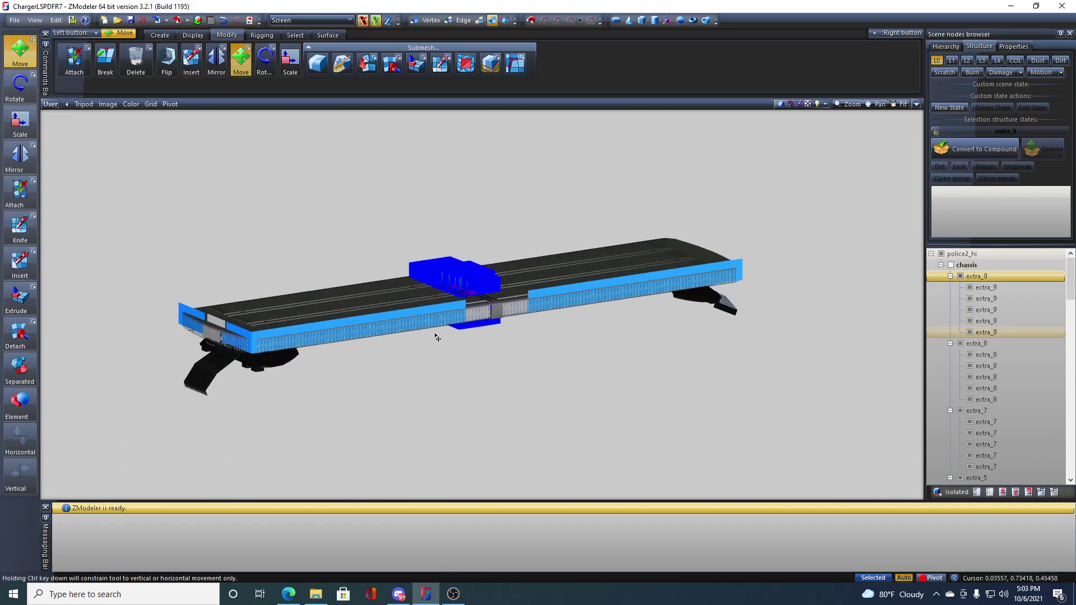
scroll(308, 344, up, 2)
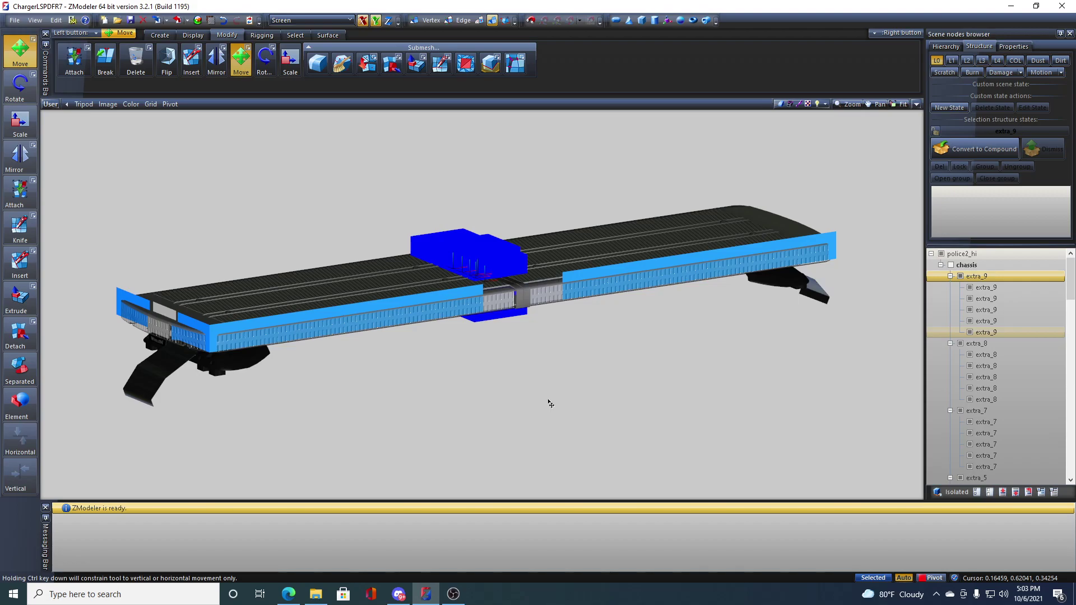
- Dismiss the misc_legacy compound, hide its last three base meshes and toggle the first base mesh off and on
scroll(1009, 312, down, 15)
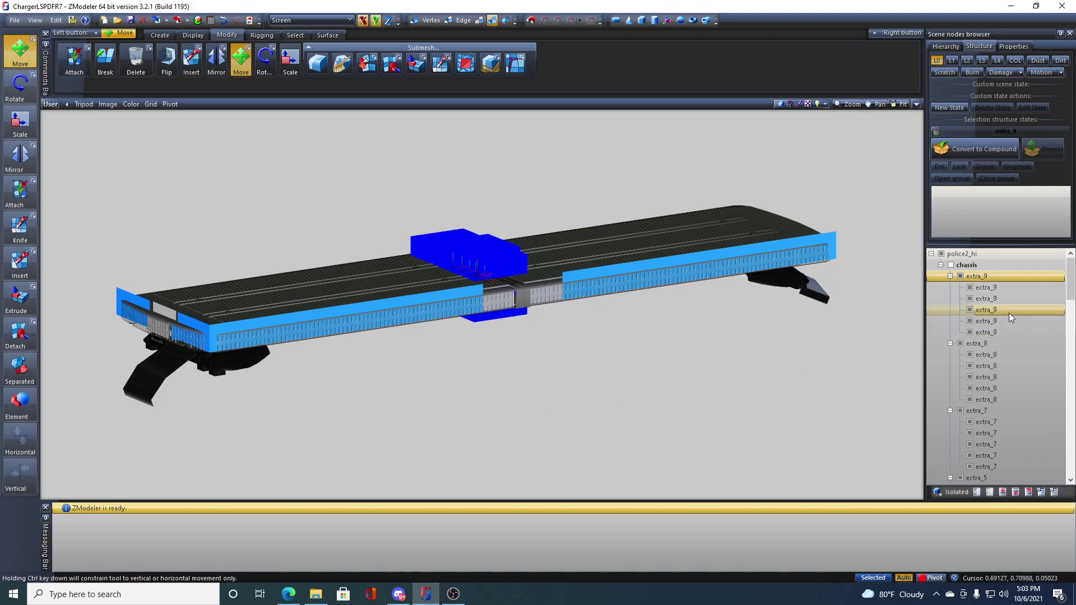
click(1009, 311)
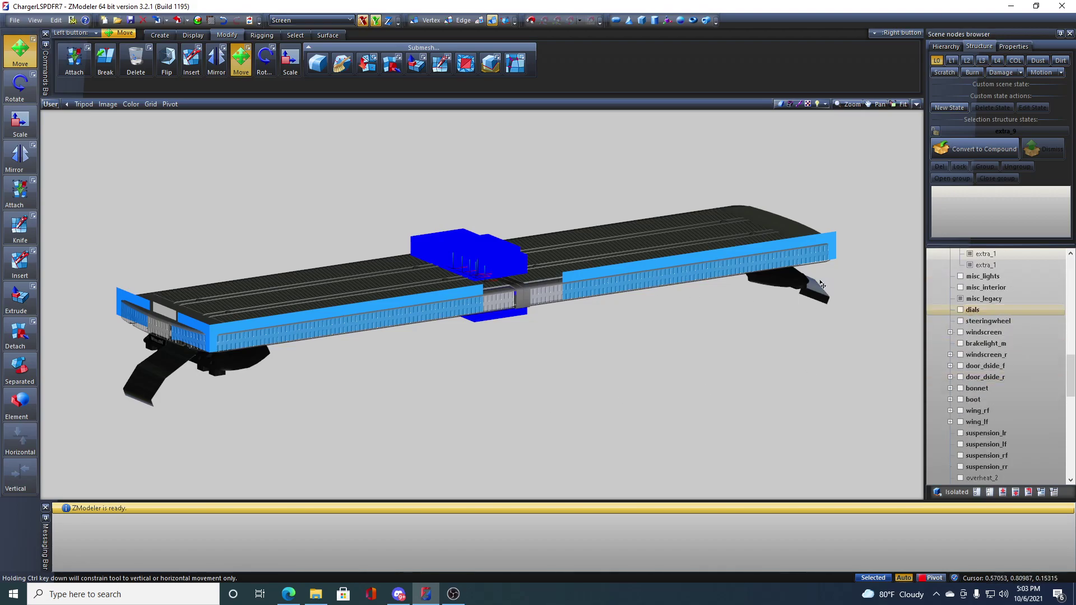
scroll(978, 317, up, 1)
click(987, 332)
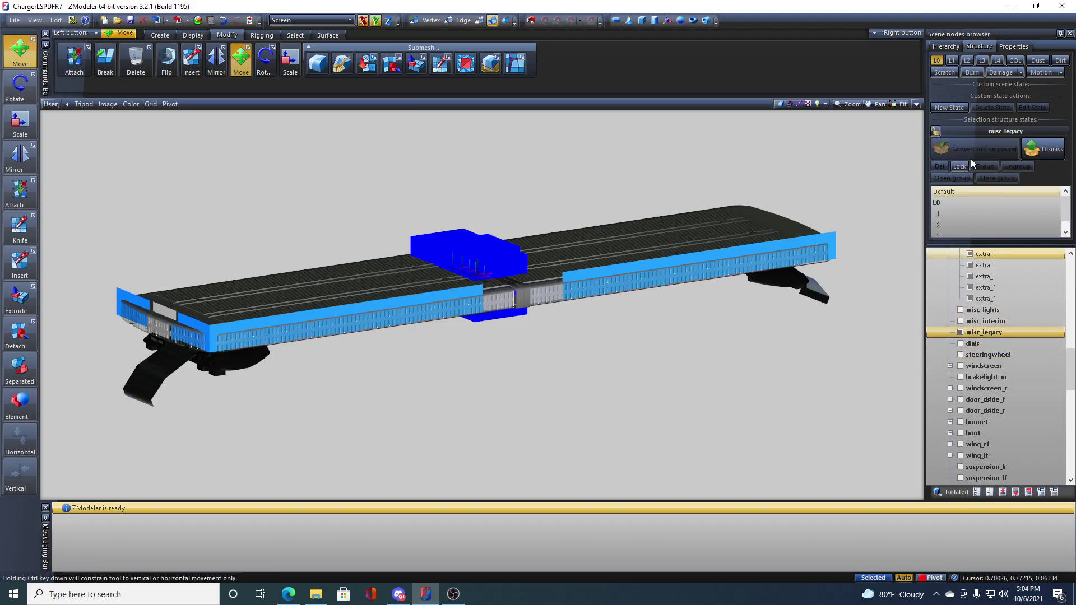
double_click(1004, 332)
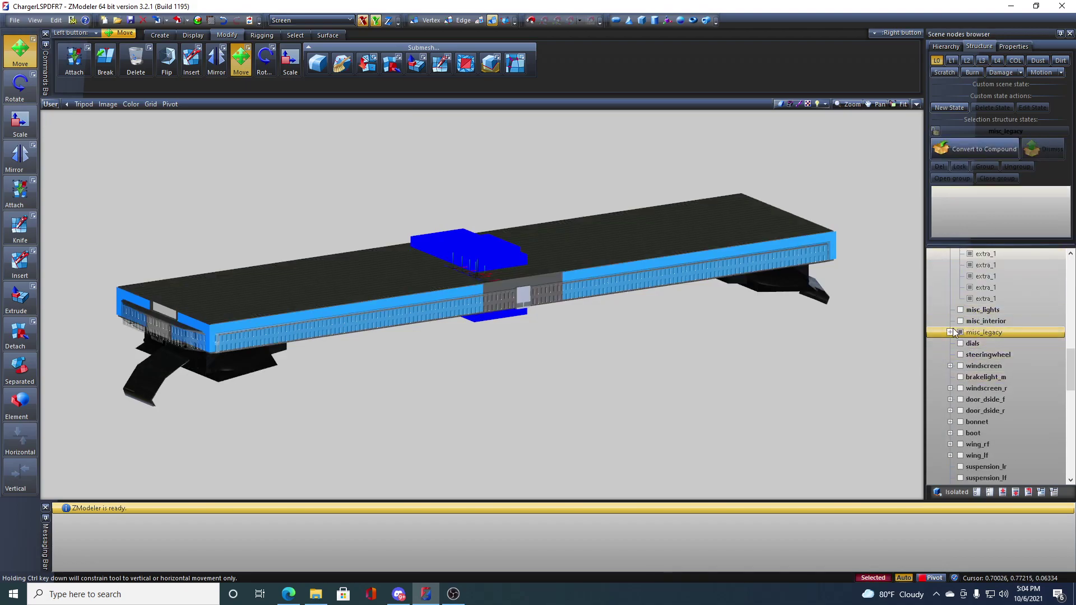
click(969, 366)
click(970, 377)
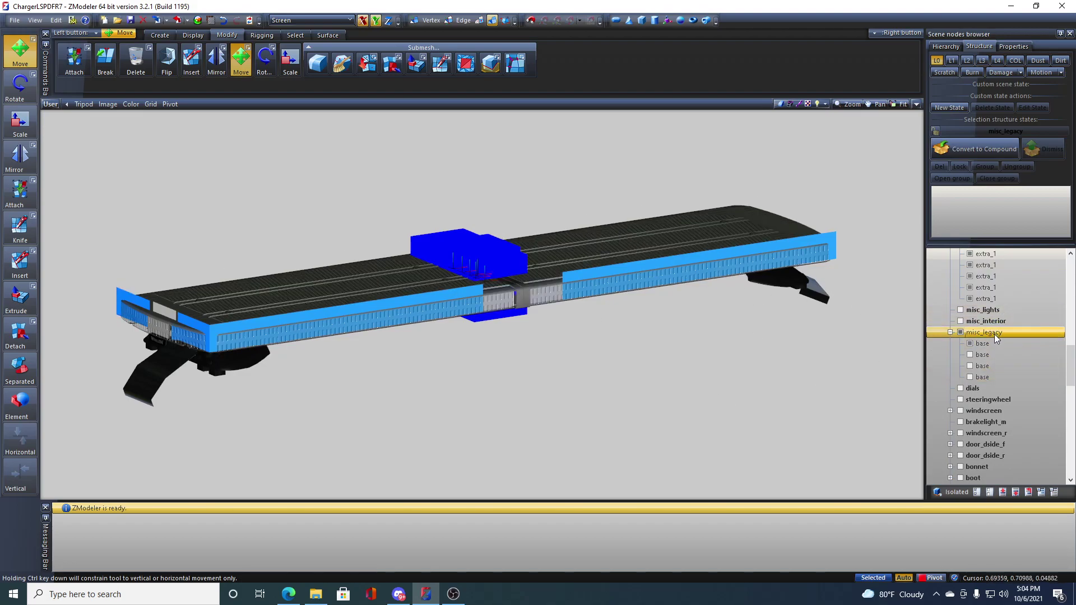
click(970, 344)
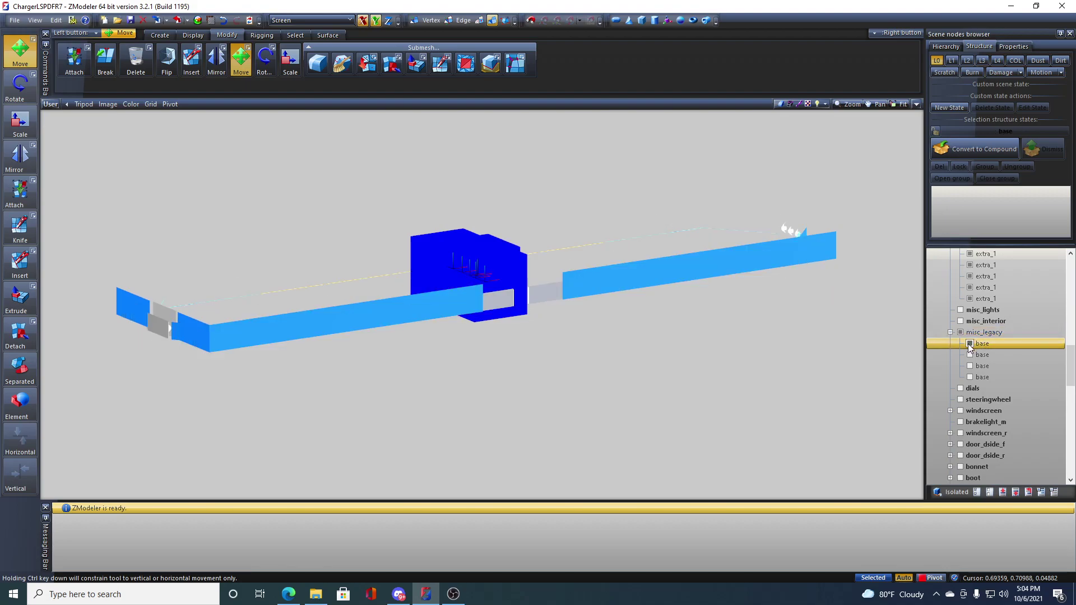
click(970, 344)
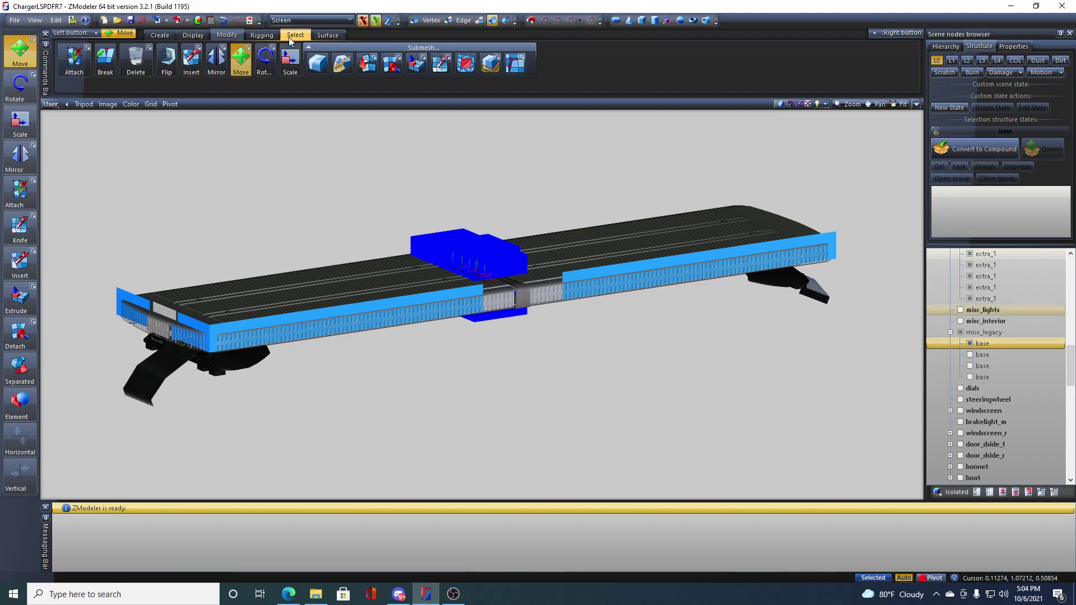
- Undo the changes to the misc_legacy compound and display the scene at level of detail L0
click(224, 21)
click(224, 20)
click(224, 21)
click(223, 21)
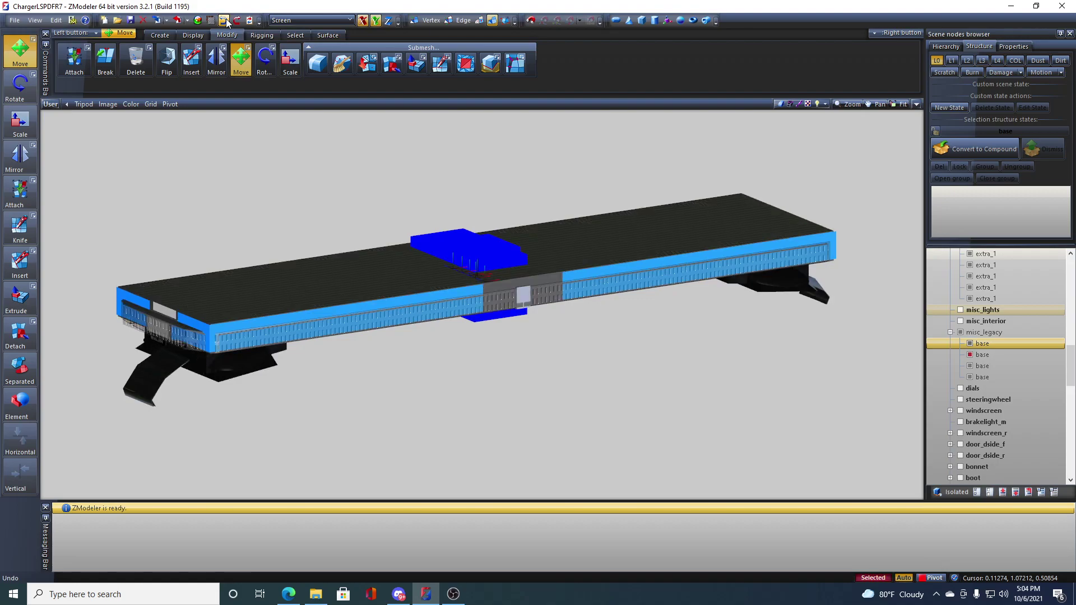
click(224, 21)
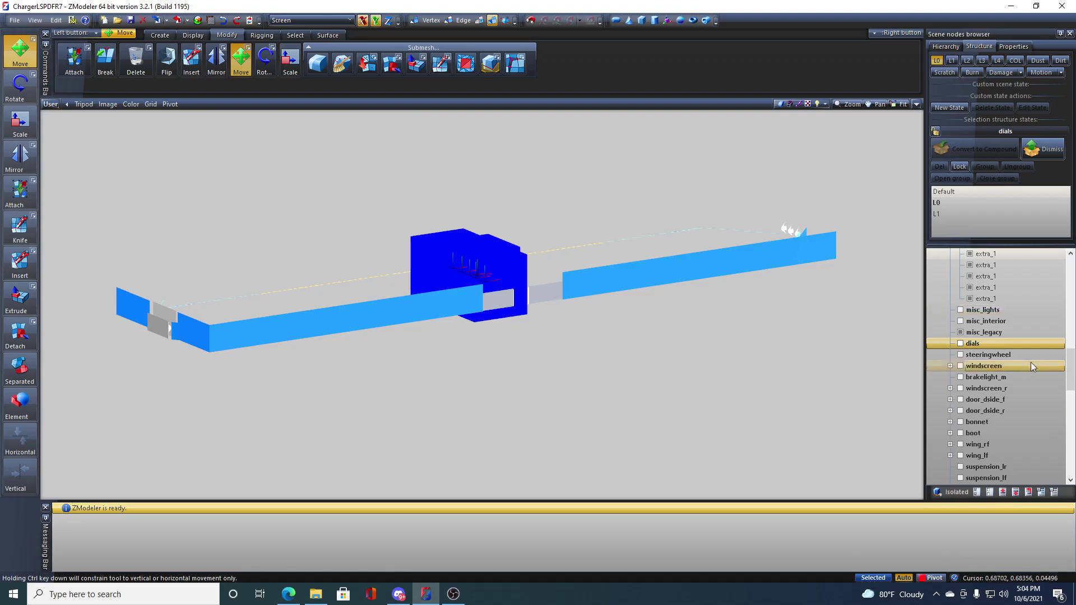
click(943, 62)
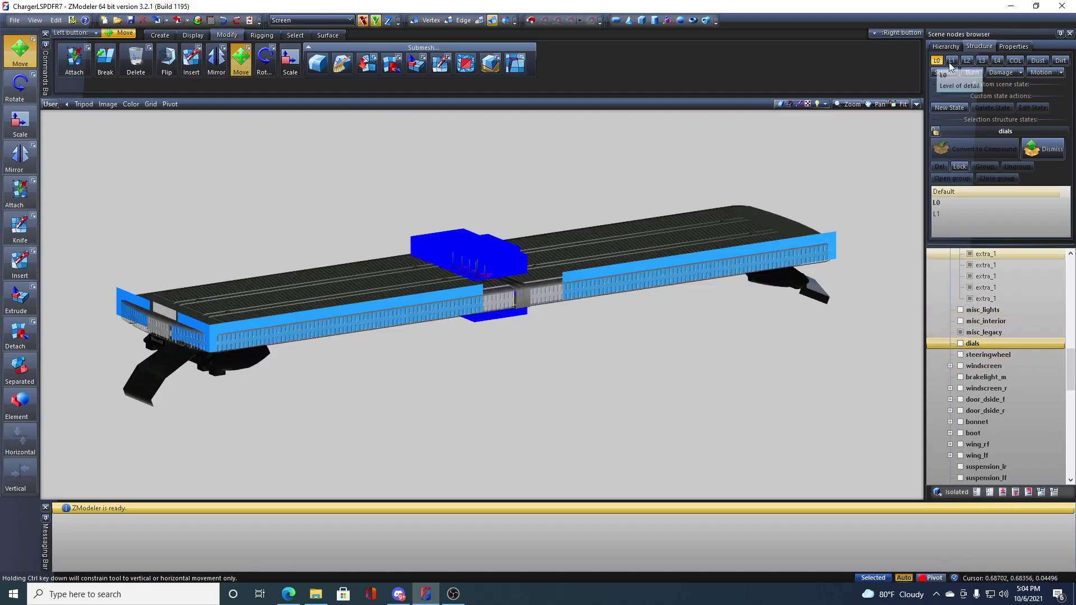
- Hide the last four child nodes under extra_9, extra_8 and extra_7, keeping only the first child of each displayed
middle_drag(693, 329, 746, 361)
scroll(618, 298, down, 2)
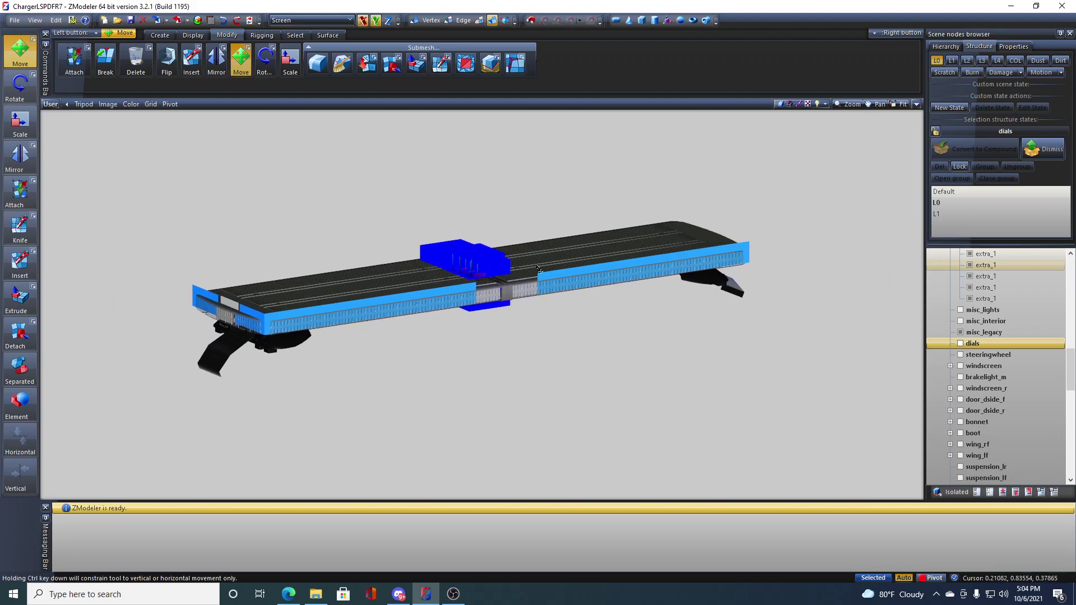
scroll(1017, 363, up, 10)
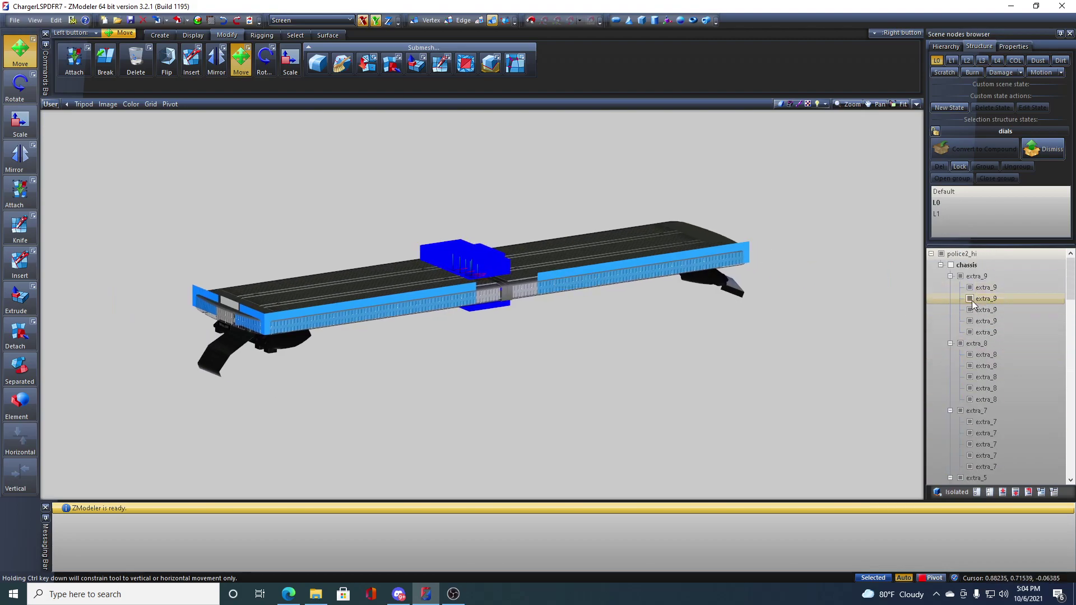
scroll(977, 341, down, 3)
scroll(977, 341, up, 2)
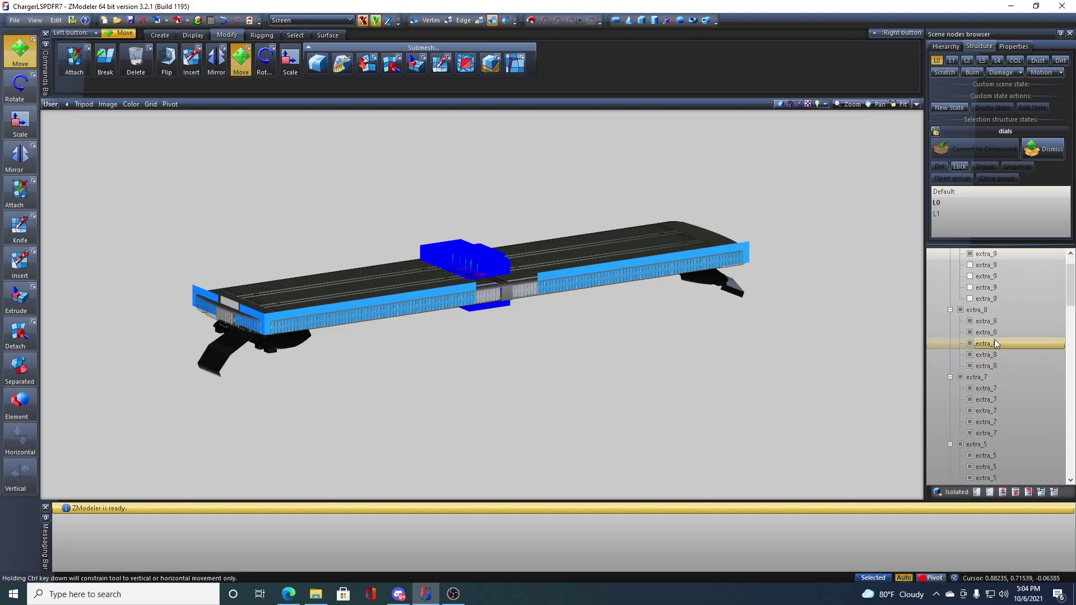
scroll(970, 365, down, 2)
click(970, 332)
click(970, 344)
click(970, 354)
click(969, 366)
- Hide the last four child nodes under extra_5 and extra_4, keeping only the first child of each displayed
scroll(971, 369, down, 2)
click(969, 332)
click(970, 343)
click(970, 355)
click(970, 366)
scroll(972, 368, down, 2)
click(970, 332)
click(970, 344)
click(970, 355)
click(969, 366)
- Hide the last four child nodes under extra_3 and extra_2, keeping only the first child of each displayed
scroll(978, 363, down, 2)
scroll(984, 360, down, 1)
click(969, 299)
click(970, 310)
click(970, 321)
click(970, 333)
click(970, 366)
click(970, 377)
click(970, 389)
click(969, 400)
- Hide the last four child nodes under extra_1, keeping only its first child displayed
scroll(982, 395, down, 2)
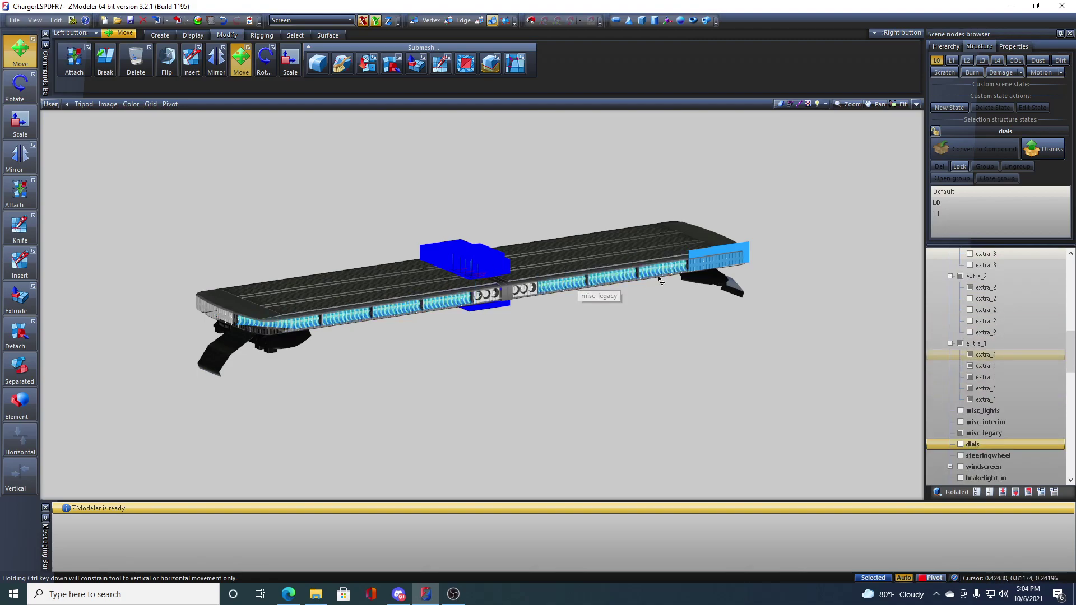
click(970, 367)
click(969, 378)
click(970, 389)
click(970, 400)
- Examine the light bar from several angles and close up, including its LED modules and the round lights at its centre
scroll(663, 266, up, 3)
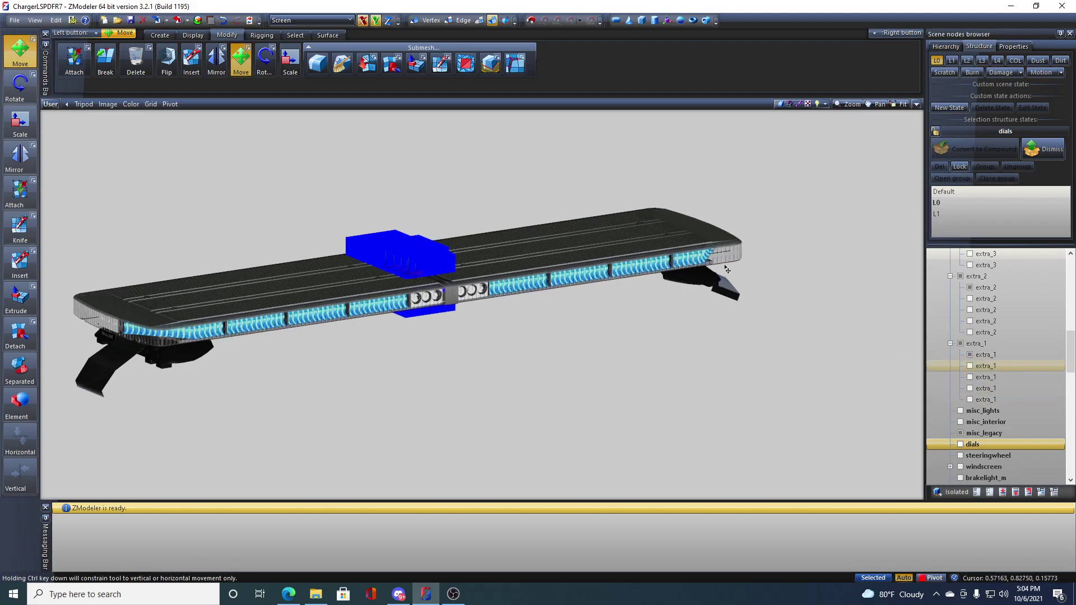
scroll(689, 342, down, 3)
middle_drag(689, 342, 671, 319)
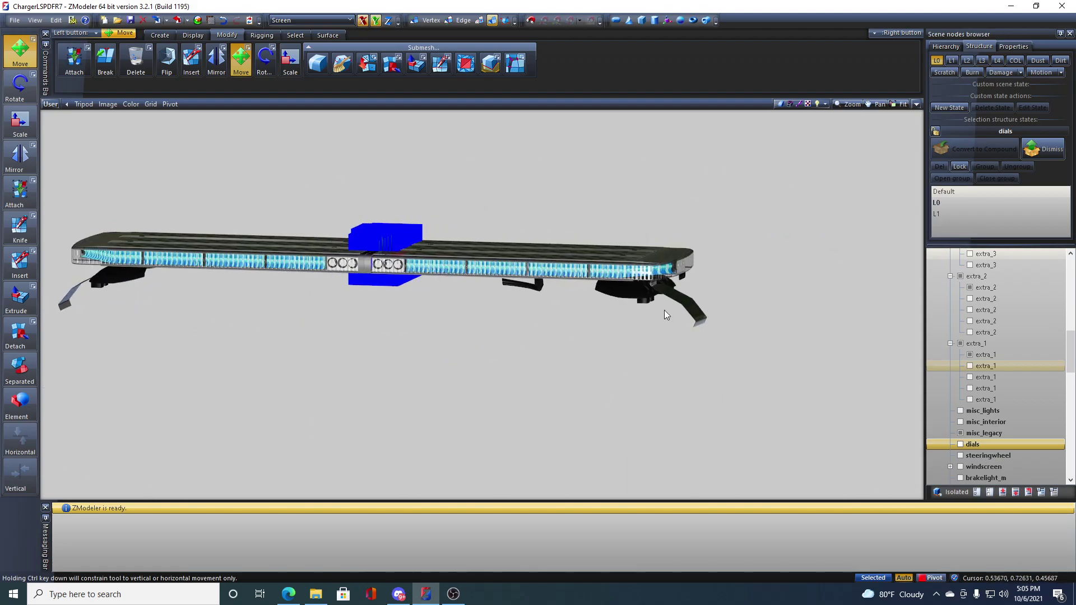
middle_drag(513, 283, 509, 305)
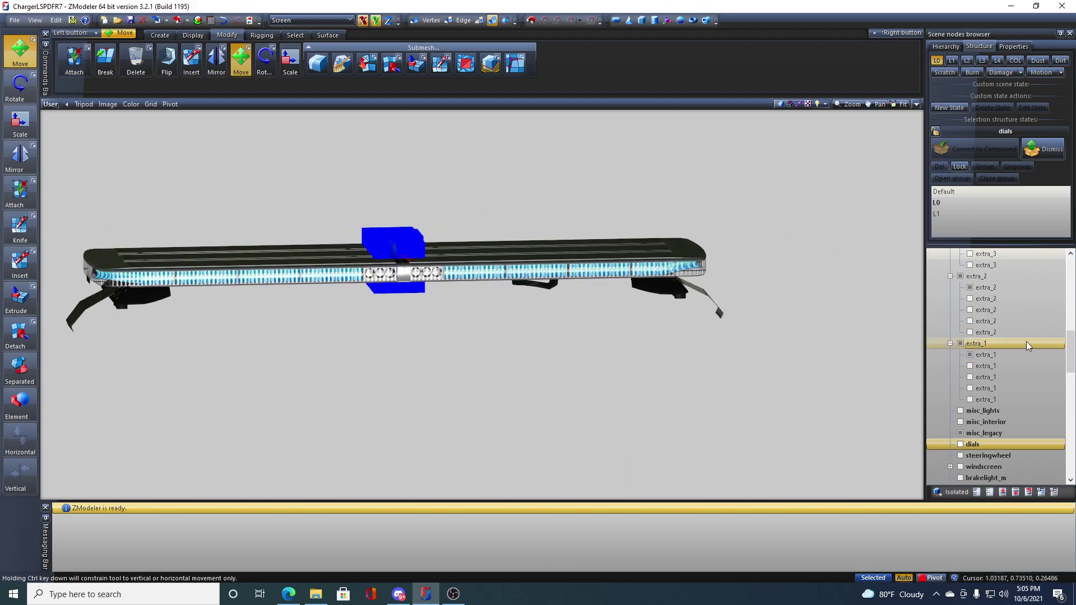
middle_drag(403, 314, 491, 359)
middle_drag(583, 329, 381, 356)
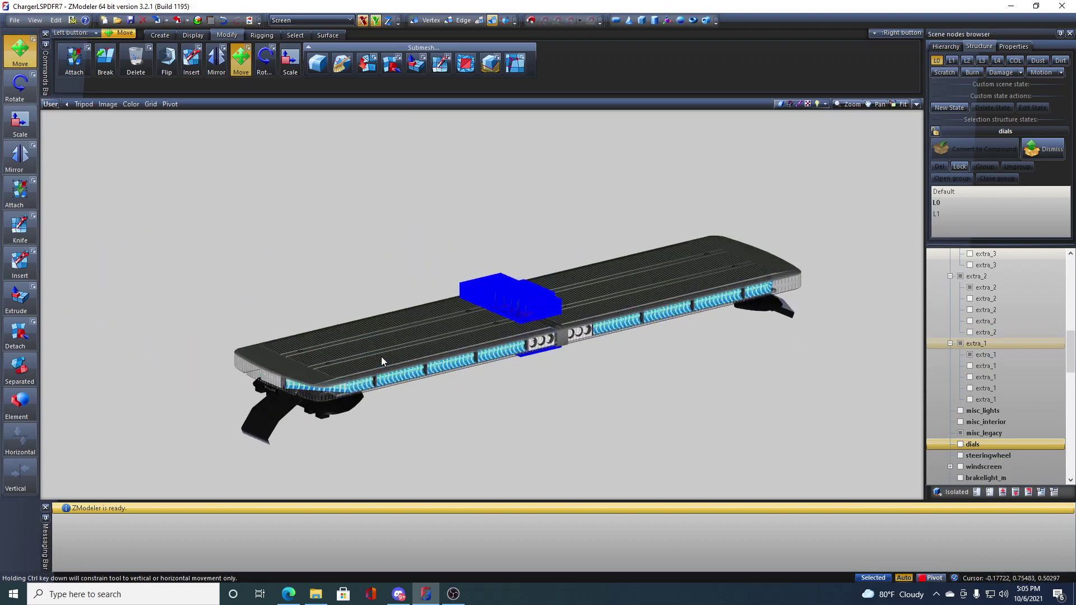
scroll(495, 376, up, 6)
scroll(495, 377, up, 2)
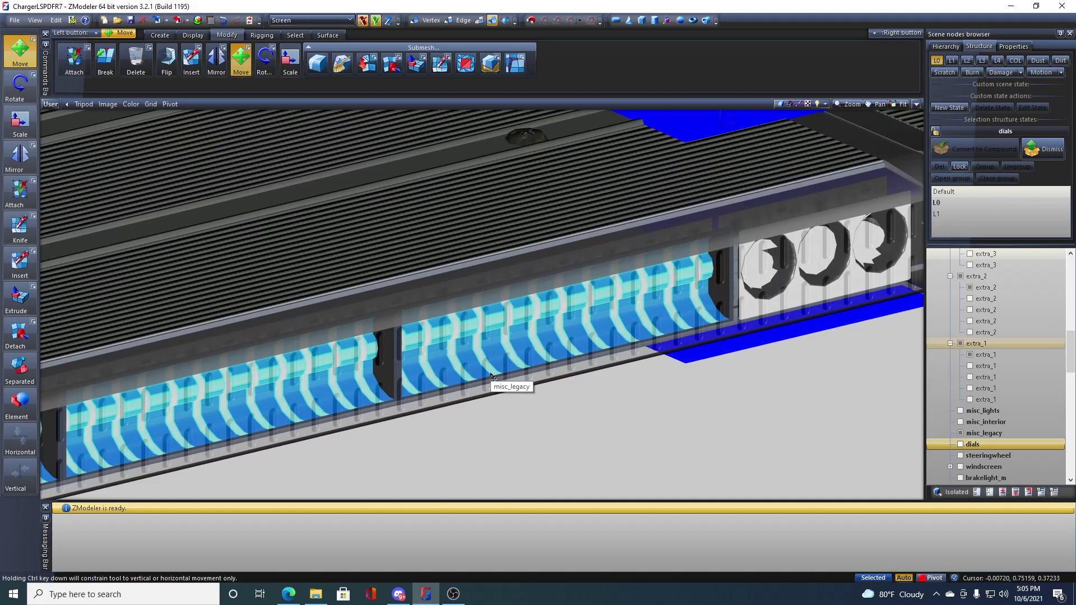
scroll(491, 376, down, 4)
scroll(517, 339, up, 2)
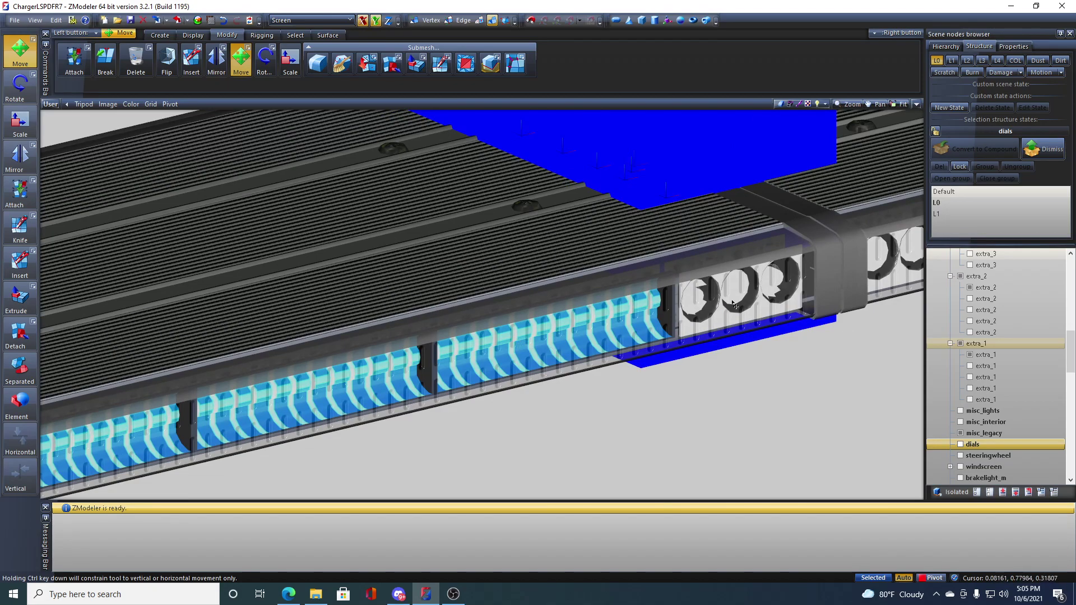
- Turn on the wireframe display and hide the misc_legacy node so only the light modules and dummies remain displayed
scroll(591, 327, down, 3)
scroll(592, 327, up, 1)
click(825, 104)
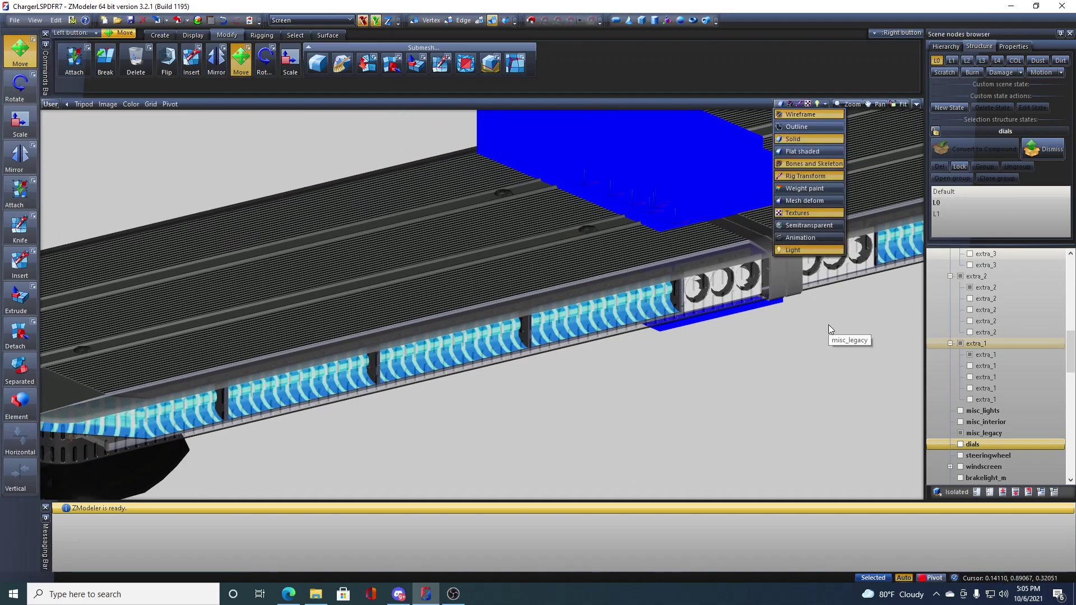
scroll(828, 328, up, 3)
scroll(1014, 412, up, 2)
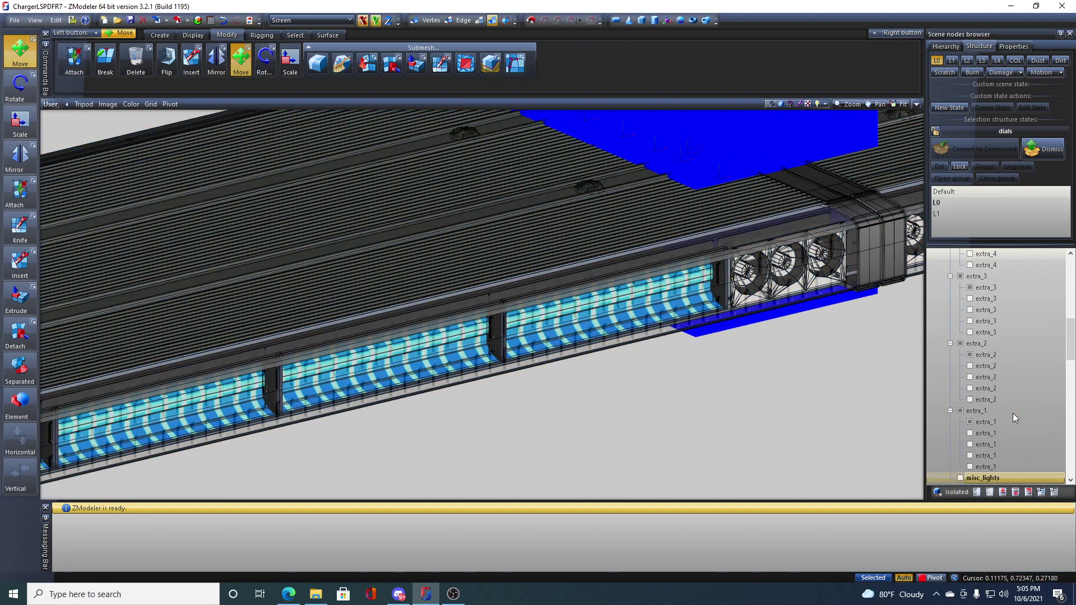
scroll(1014, 418, down, 5)
click(973, 343)
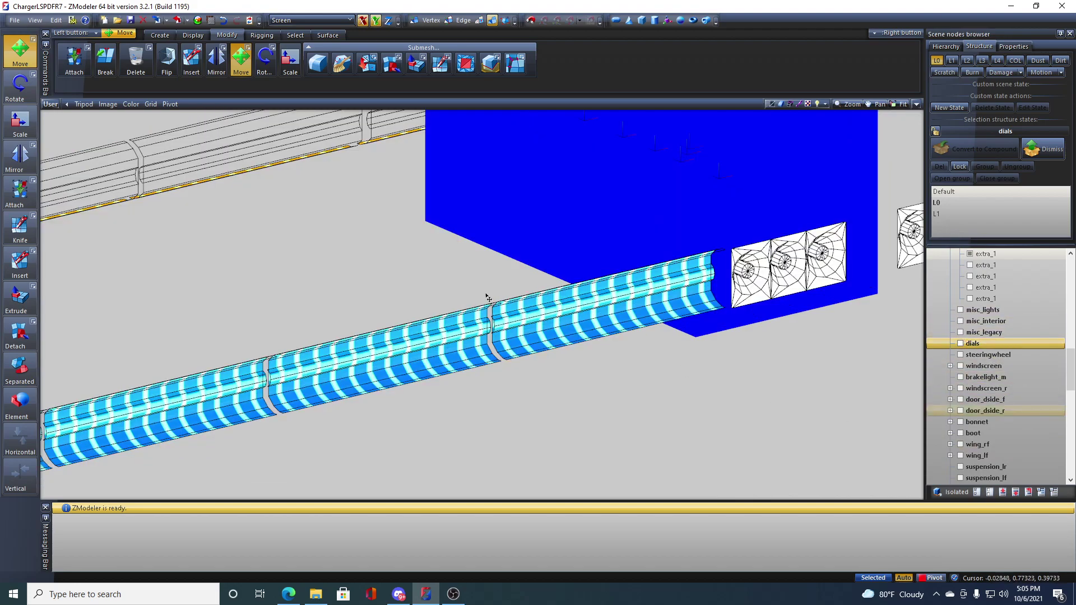
- Turn off the wireframe display and inspect the isolated light modules around the extra dummies
scroll(505, 297, up, 1)
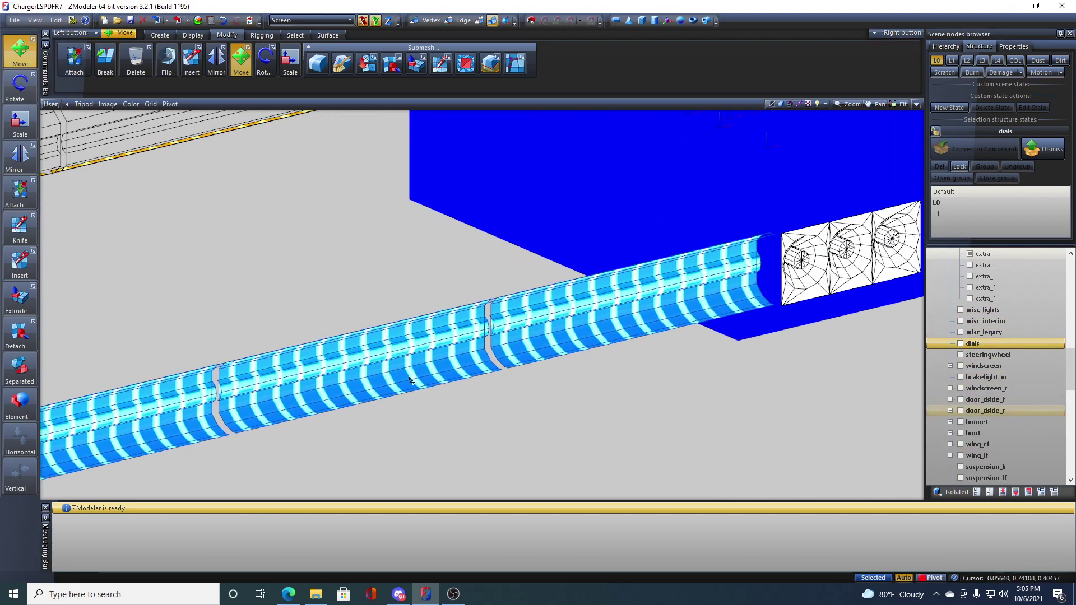
click(791, 104)
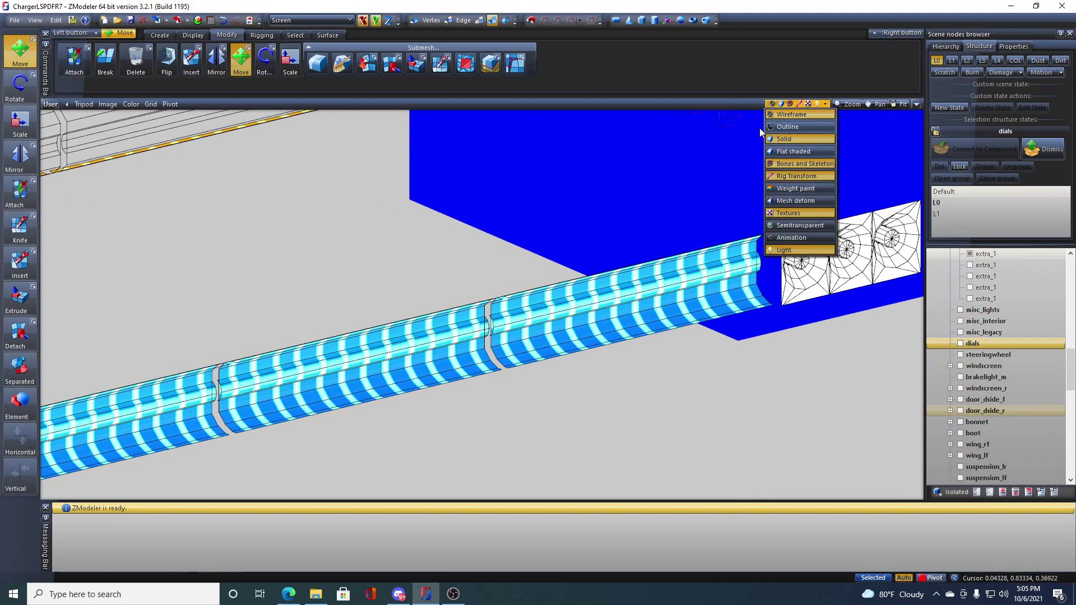
click(245, 247)
scroll(438, 342, down, 4)
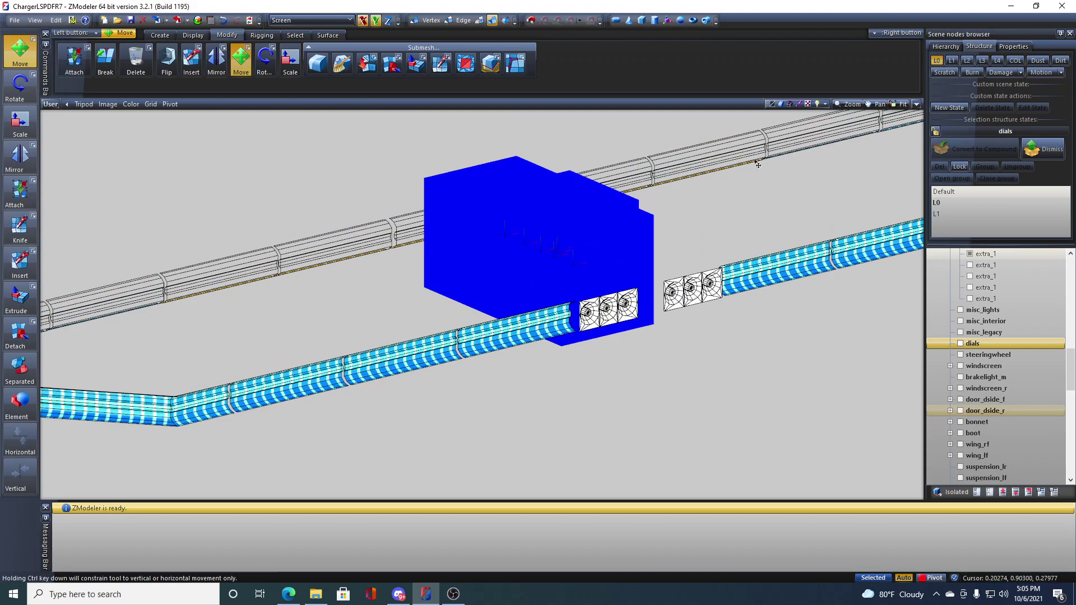
click(805, 106)
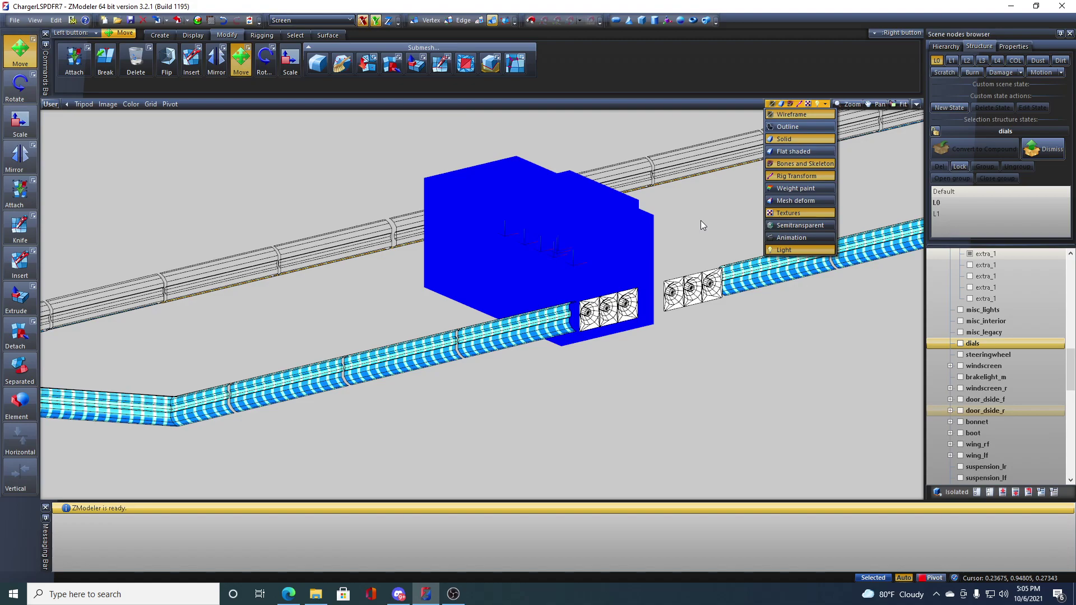
click(783, 115)
scroll(746, 279, down, 3)
scroll(745, 279, down, 2)
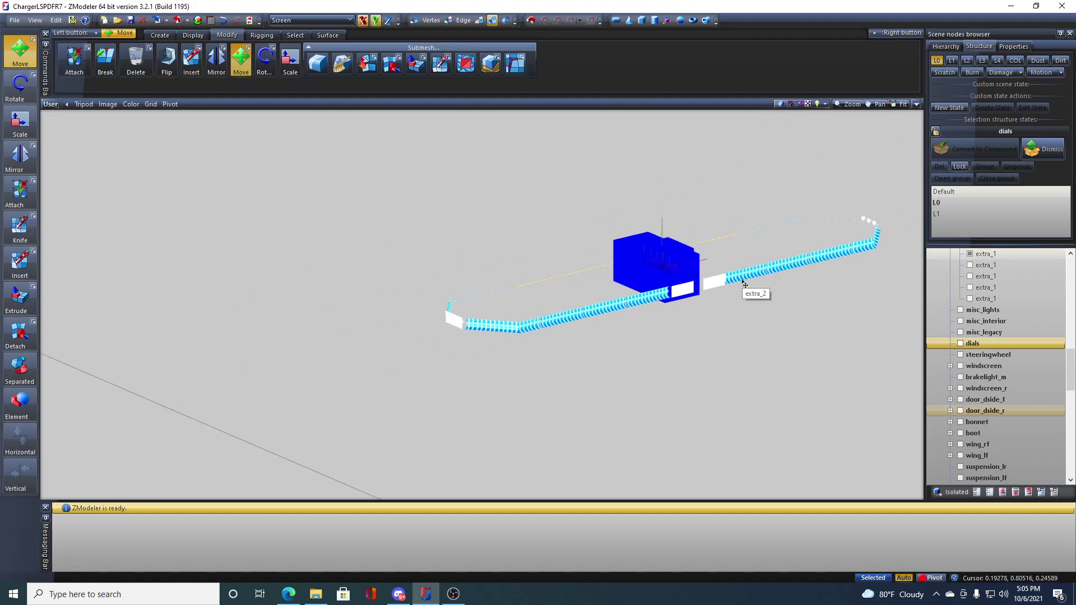
scroll(739, 284, up, 6)
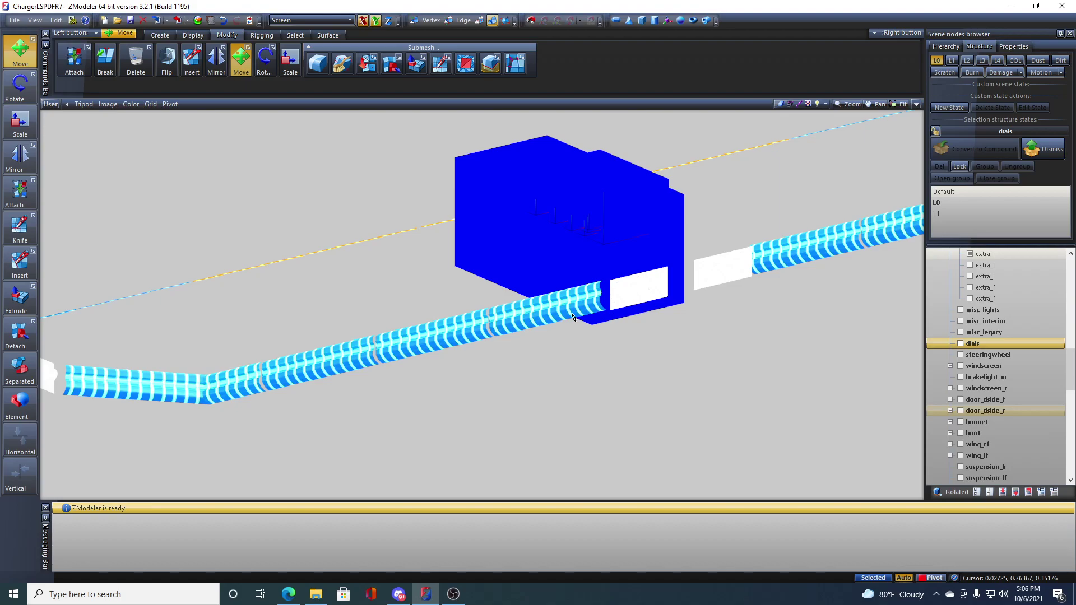
scroll(574, 319, down, 5)
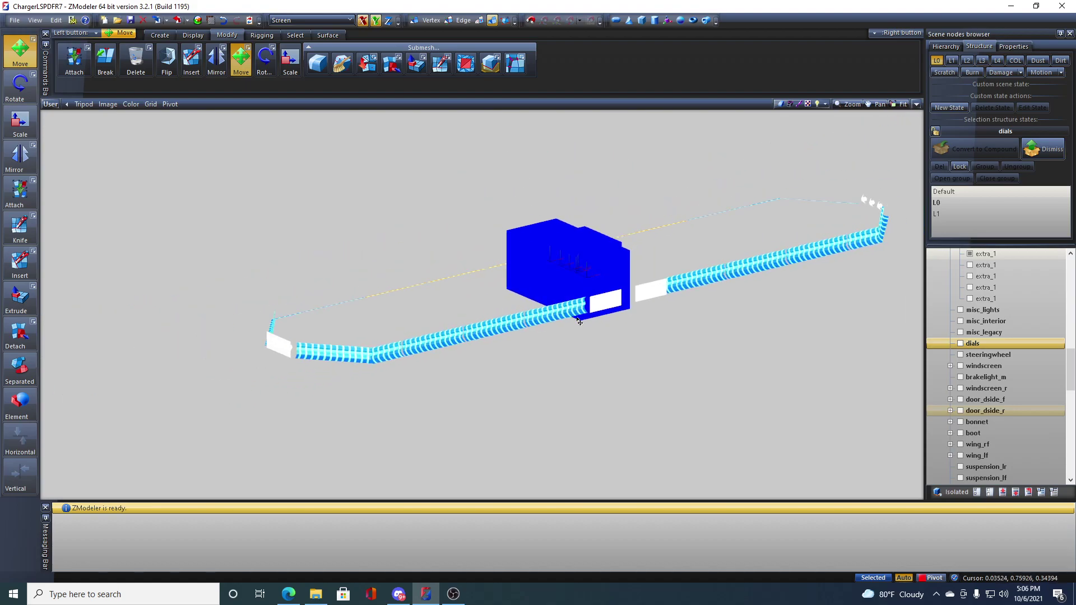
key(ctrl+s)
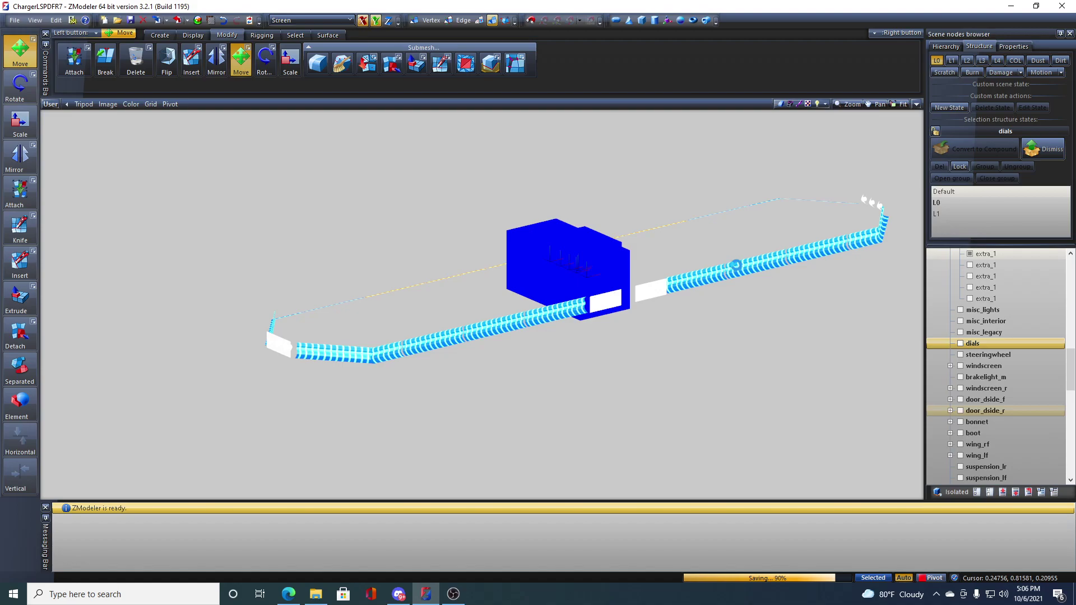
middle_drag(735, 265, 764, 281)
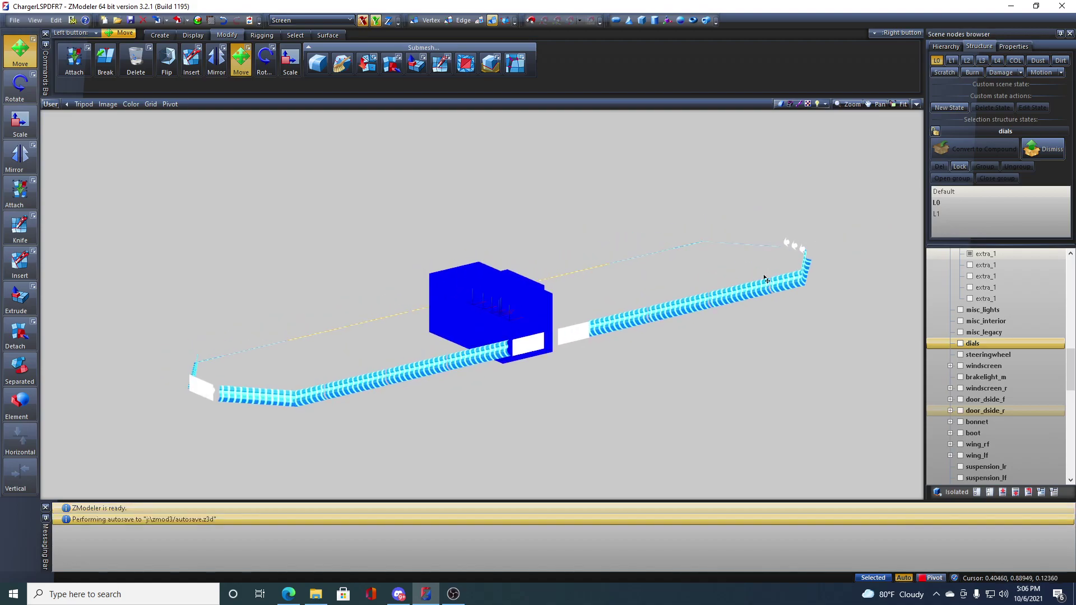
- Add the last four hidden child nodes of extra_1 and extra_2 to the selection
scroll(996, 371, up, 1)
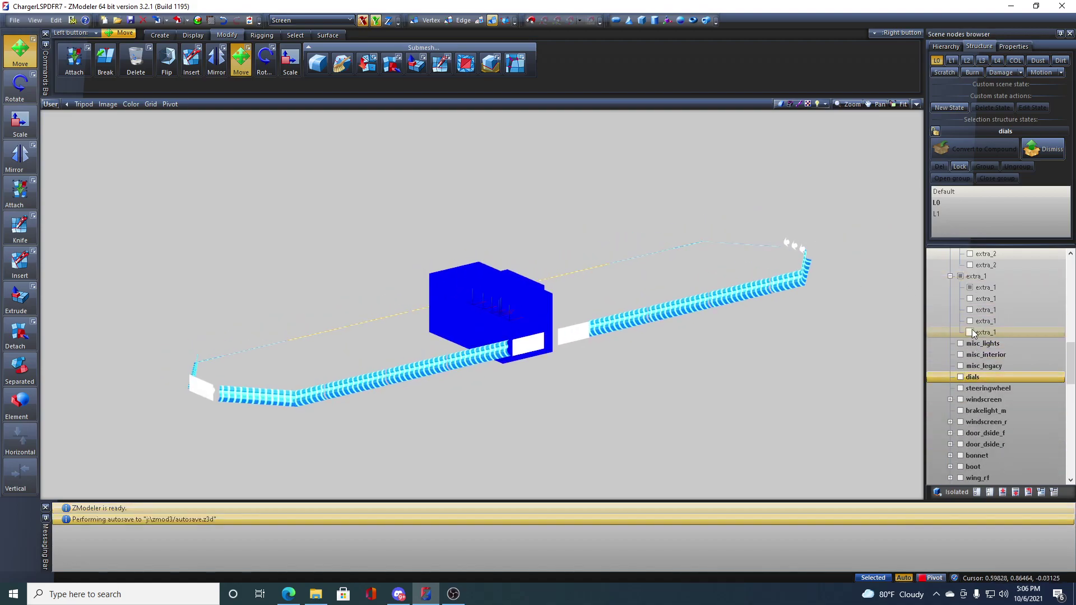
ctrl+click(983, 300)
ctrl+click(984, 310)
ctrl+click(984, 322)
ctrl+click(986, 334)
scroll(986, 334, up, 3)
ctrl+click(988, 367)
ctrl+click(988, 356)
ctrl+click(988, 344)
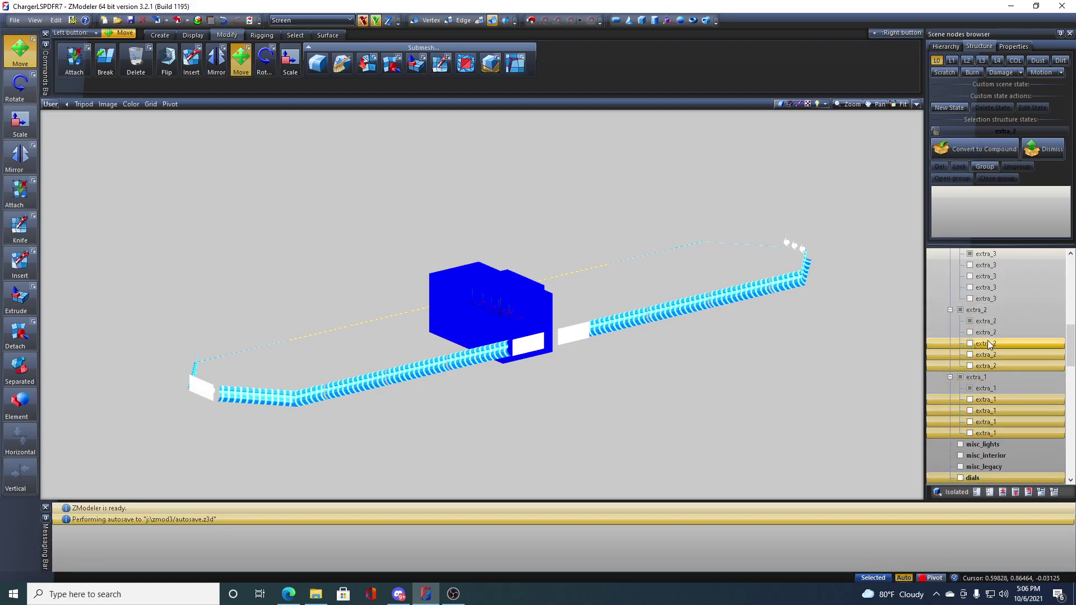
ctrl+click(989, 334)
- Add the last four child nodes of extra_3 and extra_4 to the selection
scroll(990, 367, up, 2)
ctrl+click(990, 366)
ctrl+click(993, 355)
ctrl+click(993, 344)
ctrl+click(992, 334)
scroll(992, 392, down, 3)
scroll(992, 433, up, 6)
ctrl+click(990, 333)
ctrl+click(991, 322)
ctrl+click(993, 311)
ctrl+click(991, 299)
- Add the last four child nodes of extra_5 and extra_7 to the selection
scroll(999, 332, up, 6)
ctrl+click(993, 366)
ctrl+click(994, 355)
ctrl+click(993, 345)
ctrl+click(992, 333)
scroll(993, 347, up, 3)
ctrl+click(993, 400)
ctrl+click(994, 389)
ctrl+click(994, 378)
ctrl+click(993, 366)
- Add the last four child nodes of extra_8 and extra_9 to the selection and display all the selected nodes
scroll(997, 392, up, 6)
ctrl+click(996, 401)
ctrl+click(996, 389)
ctrl+click(995, 378)
ctrl+click(994, 367)
ctrl+click(995, 332)
ctrl+click(994, 321)
ctrl+click(994, 311)
ctrl+click(994, 299)
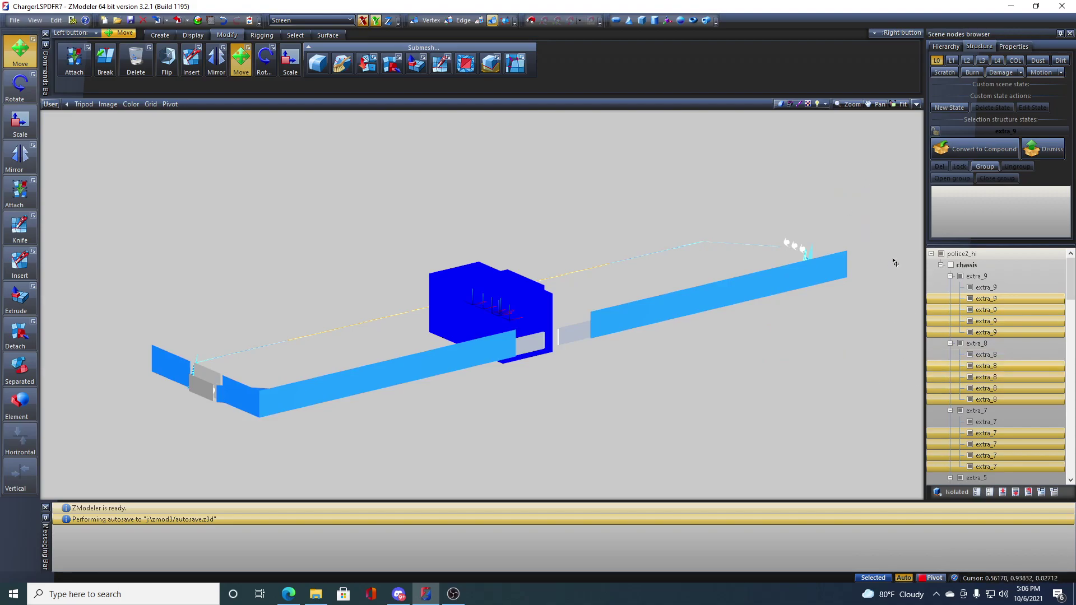
- Review the displayed extra nodes and their children from extra_9 down to extra_1, along with their geometry
click(1028, 290)
click(991, 275)
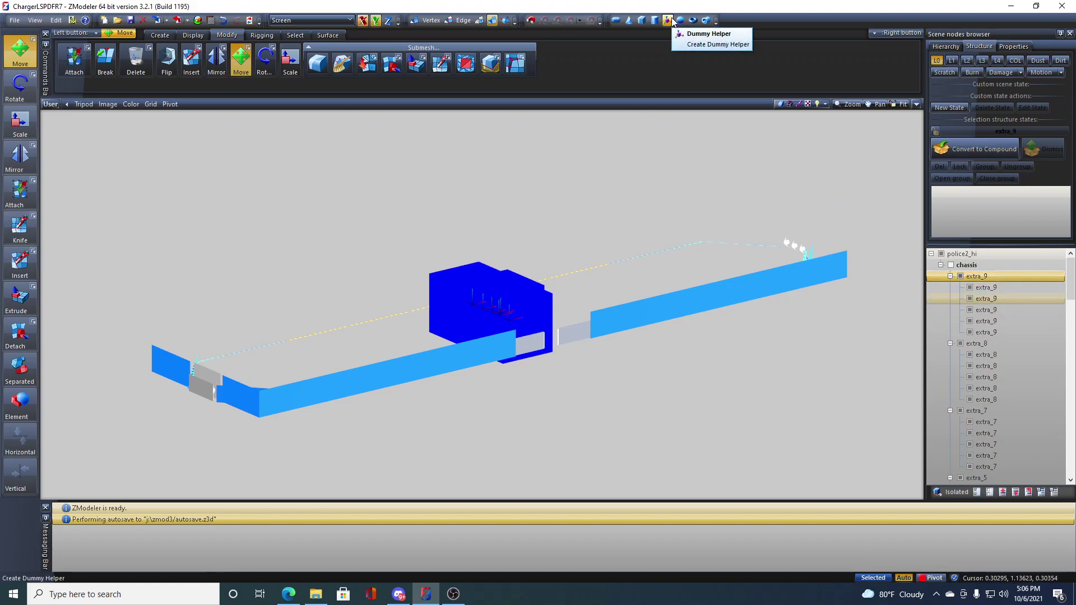
scroll(982, 345, down, 5)
scroll(992, 320, down, 3)
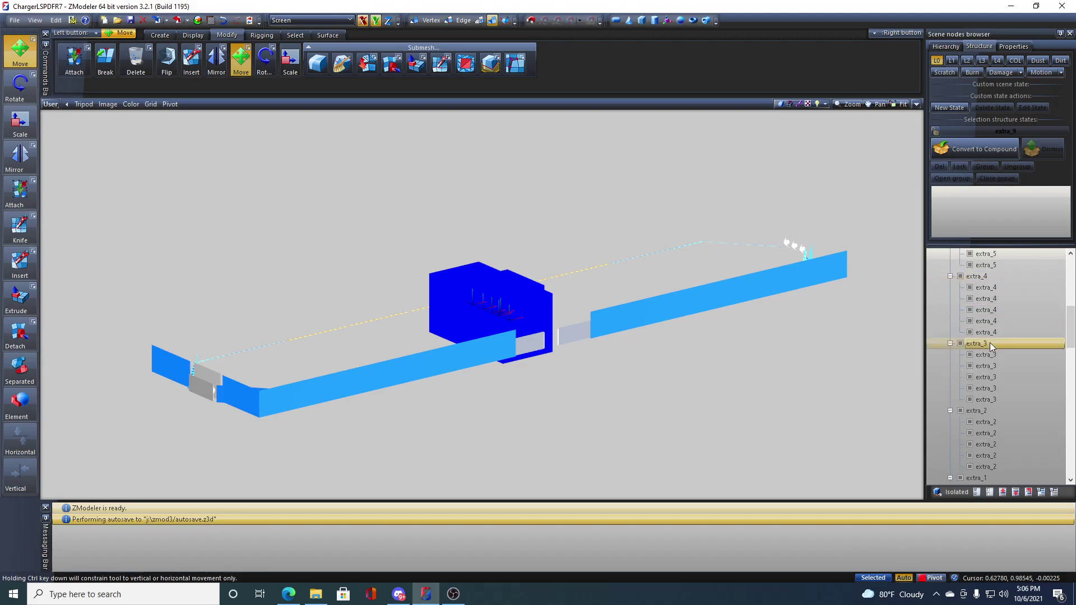
scroll(991, 393, down, 3)
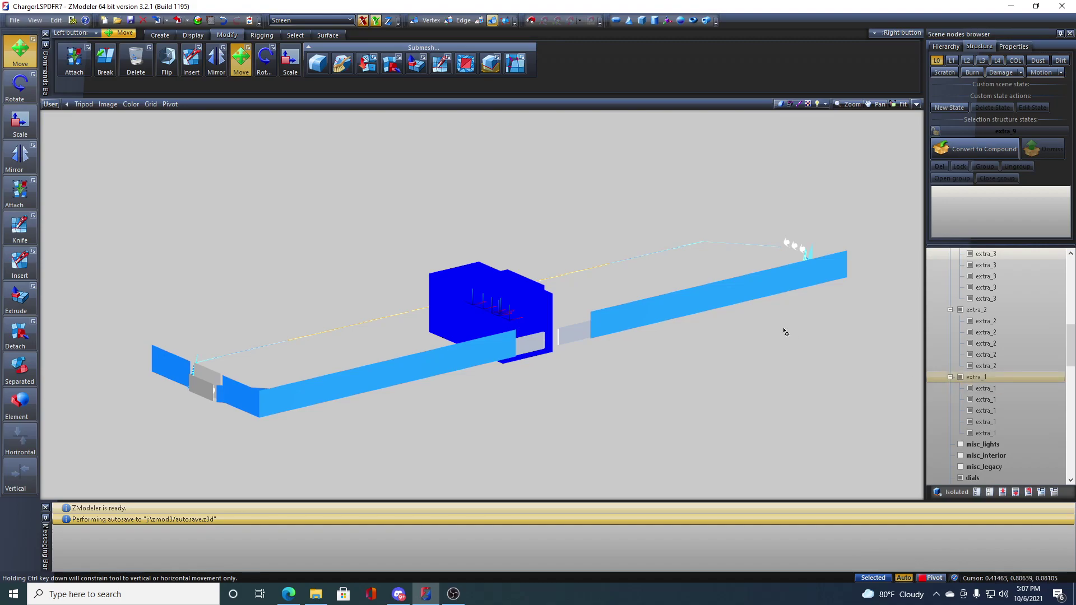
middle_drag(848, 305, 766, 294)
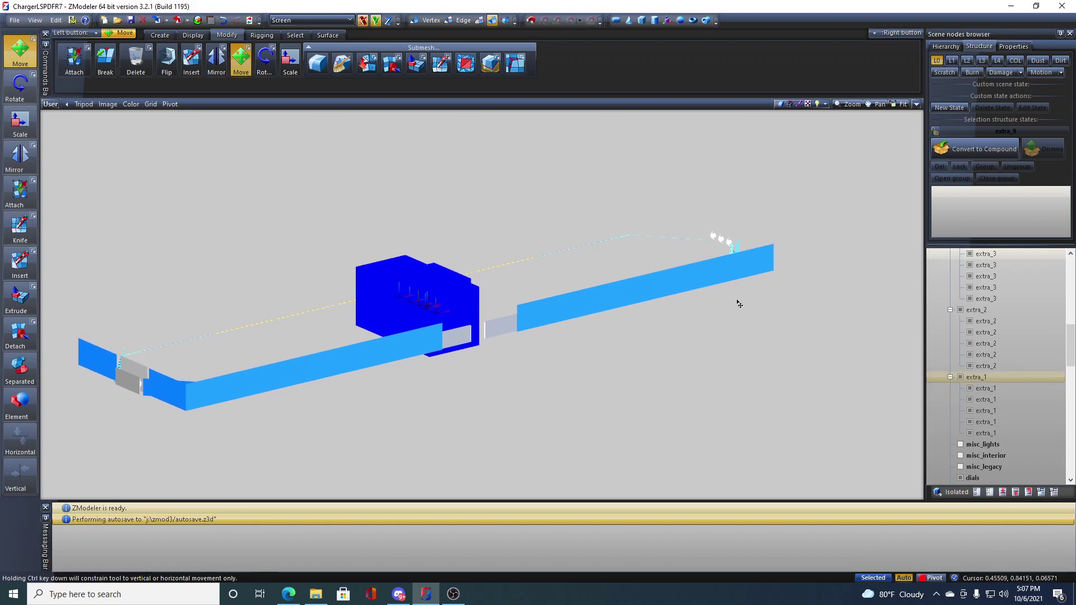
scroll(1028, 395, up, 10)
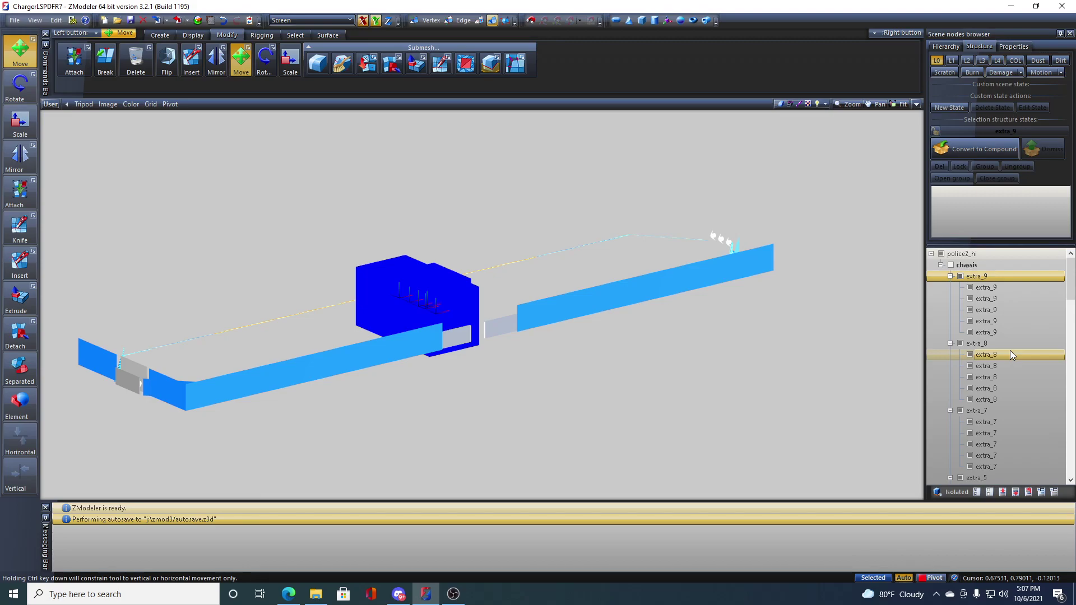
middle_drag(746, 323, 786, 338)
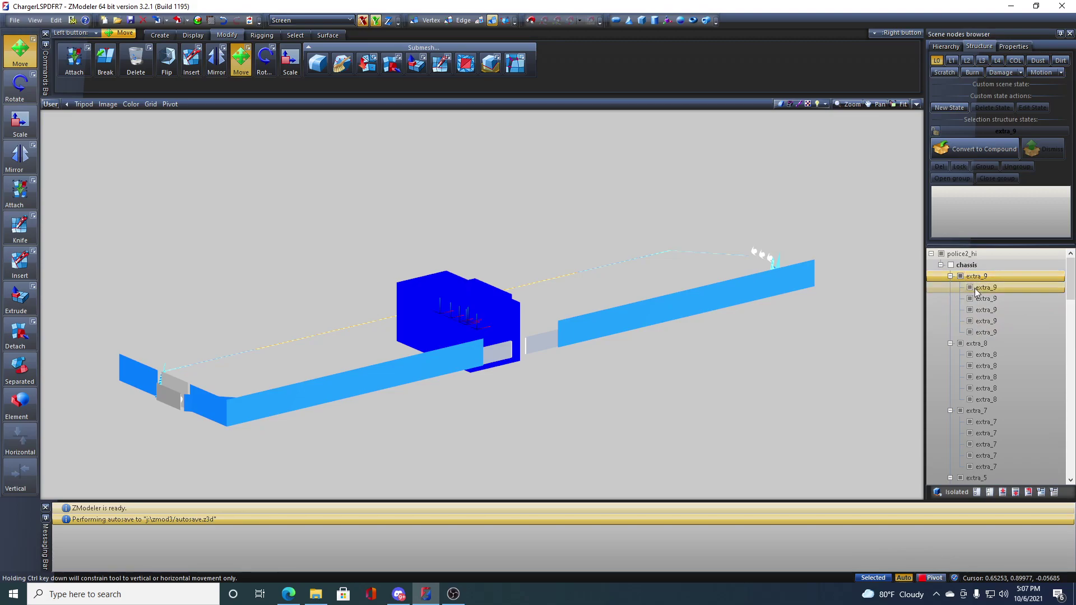
- Create a dummy helper and try to move it from the end of the node tree into chassis above extra_9
click(672, 22)
scroll(994, 319, down, 10)
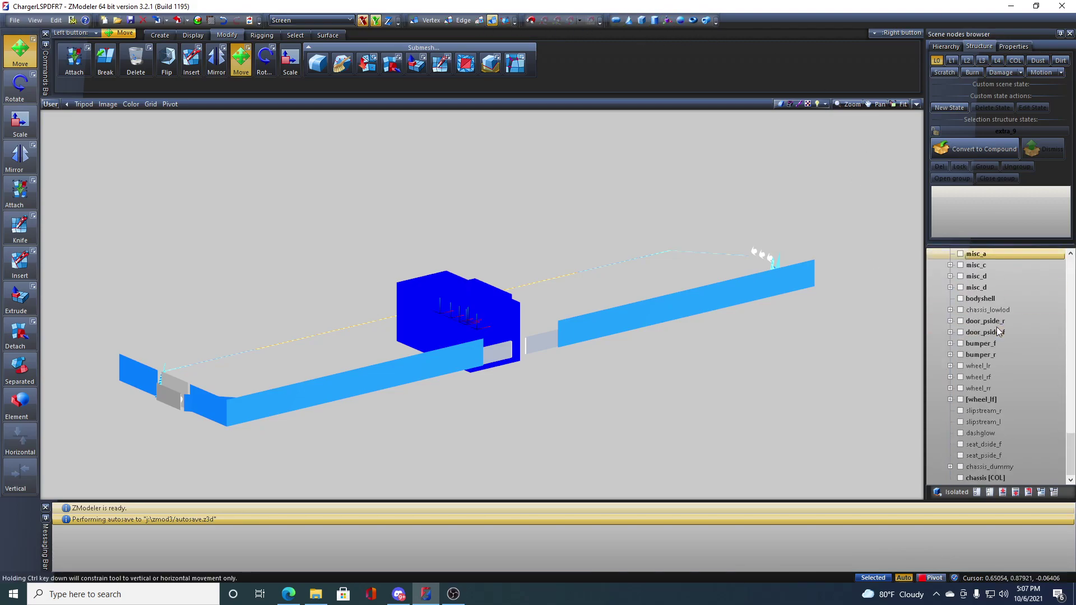
drag(960, 481, 998, 271)
scroll(996, 361, up, 14)
scroll(997, 361, up, 5)
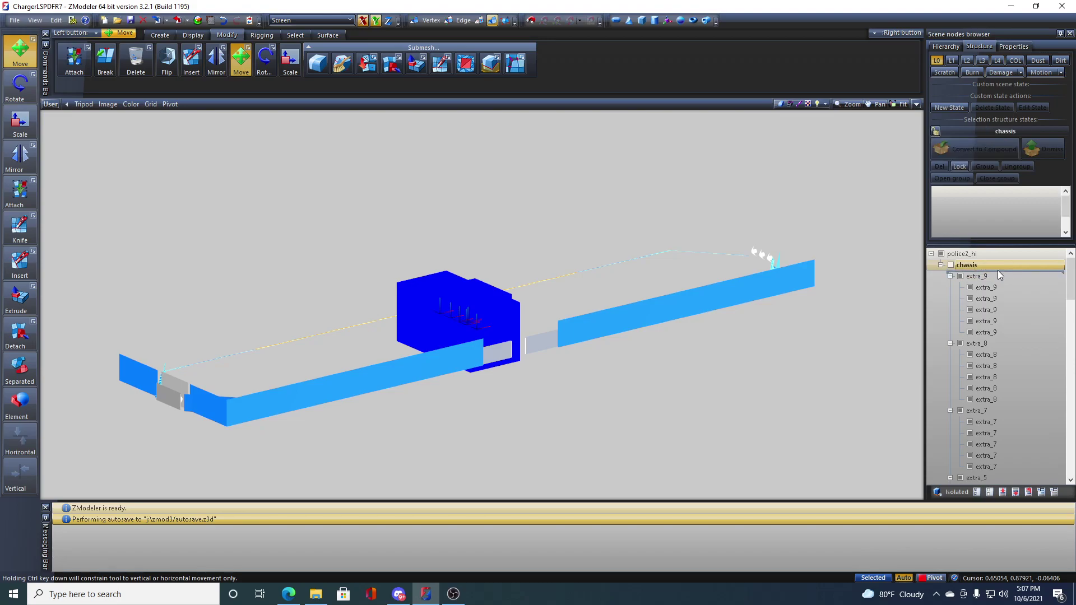
scroll(992, 314, down, 15)
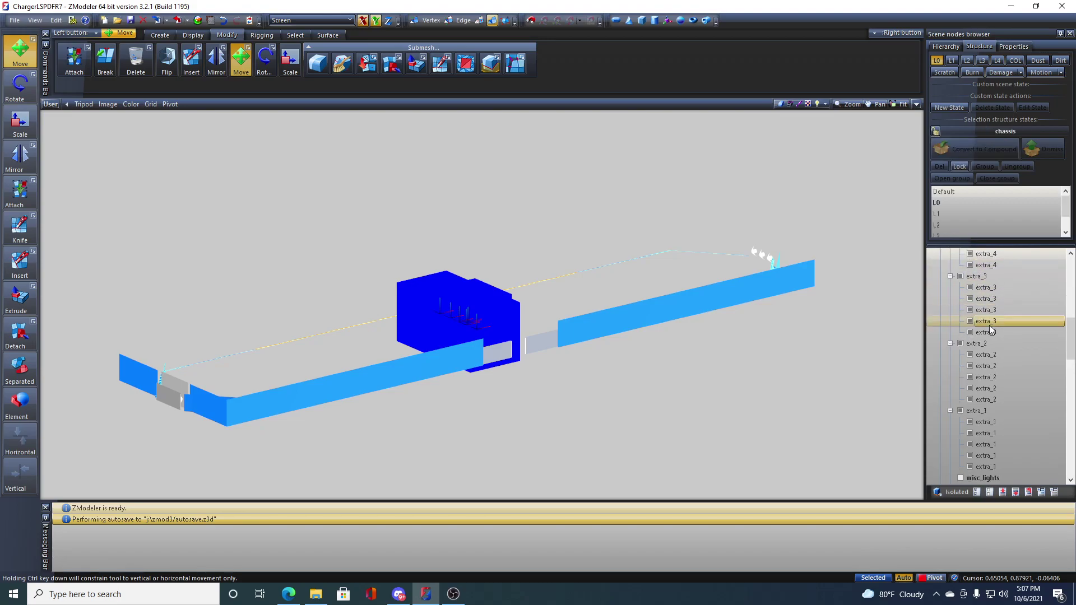
scroll(990, 325, down, 10)
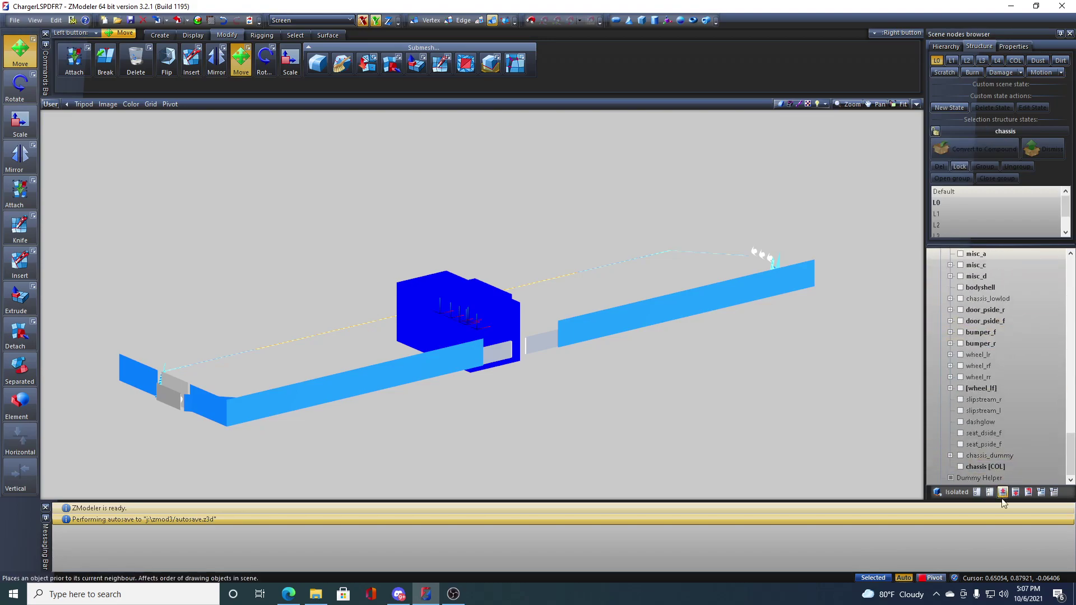
click(990, 478)
drag(989, 479, 997, 270)
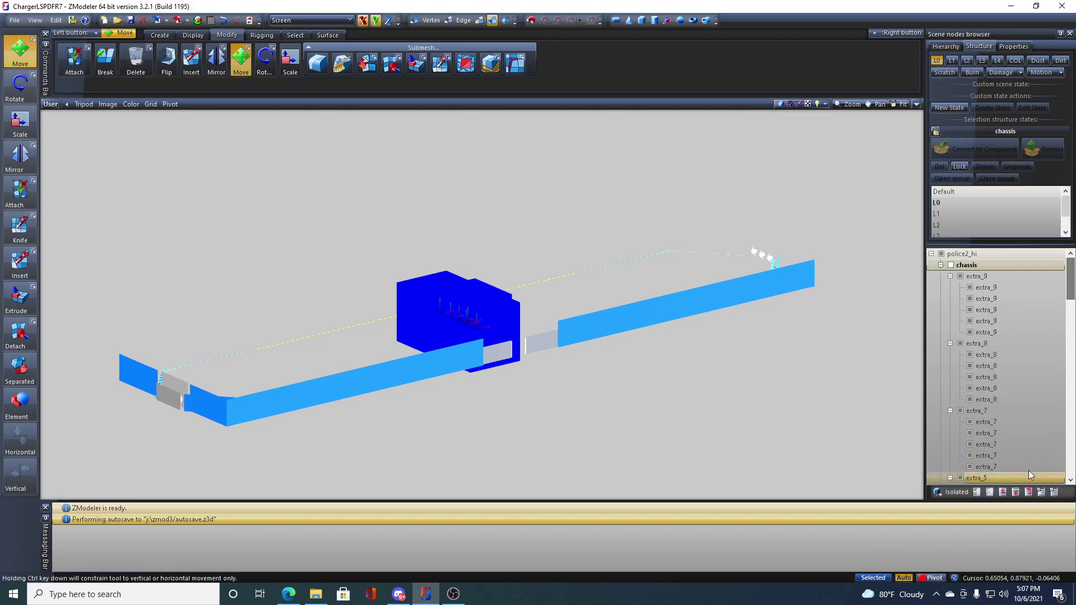
- Move the Dummy Helper node under chassis, directly above extra_9
scroll(994, 393, down, 10)
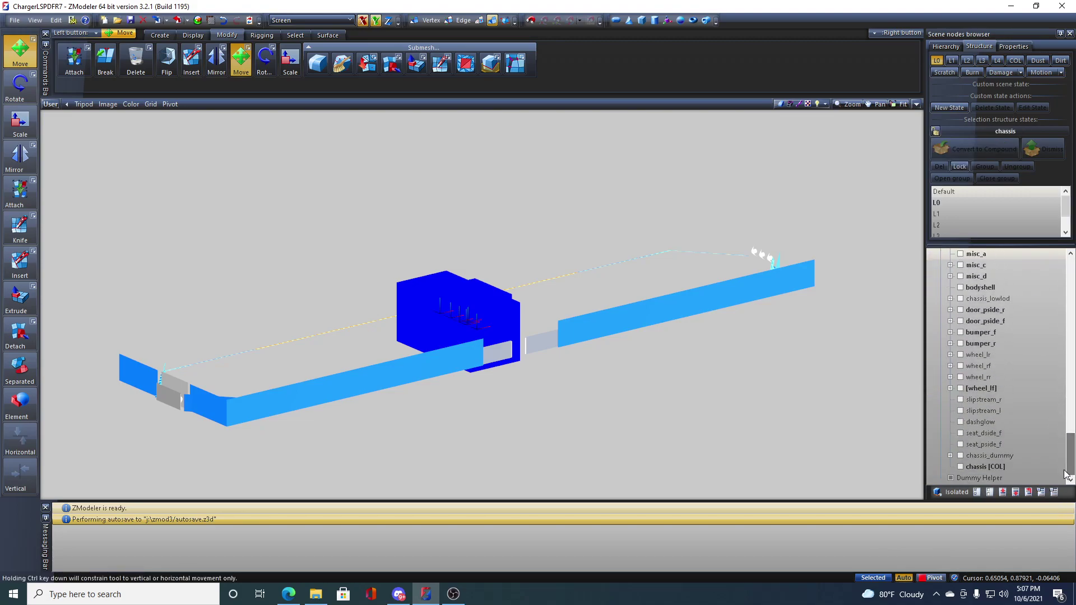
click(994, 478)
drag(994, 479, 1004, 271)
scroll(1018, 392, up, 10)
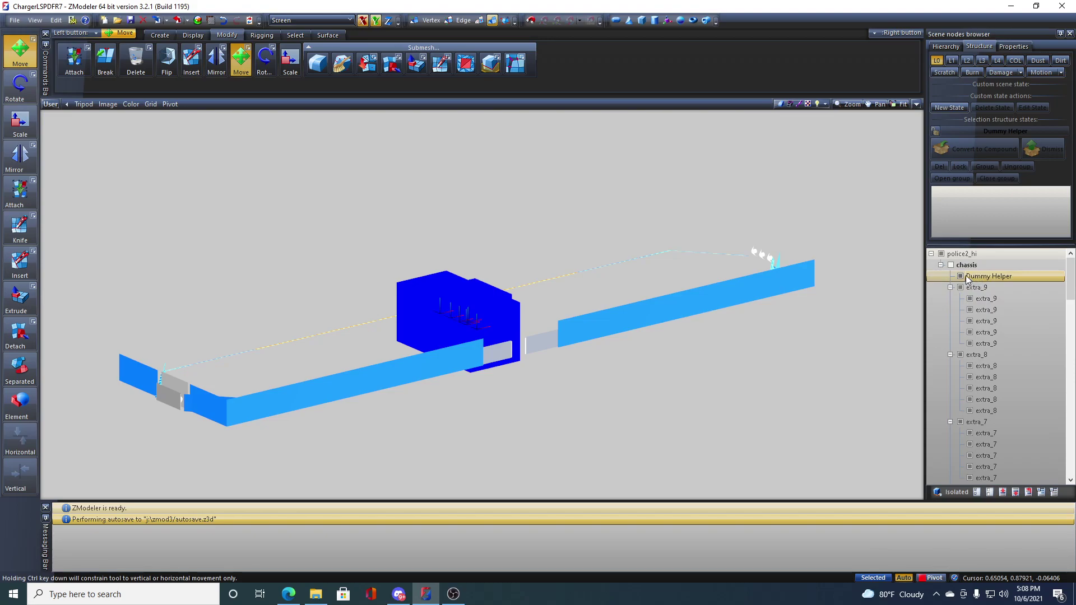
- Hide all nodes and display only the Dummy Helper
click(988, 276)
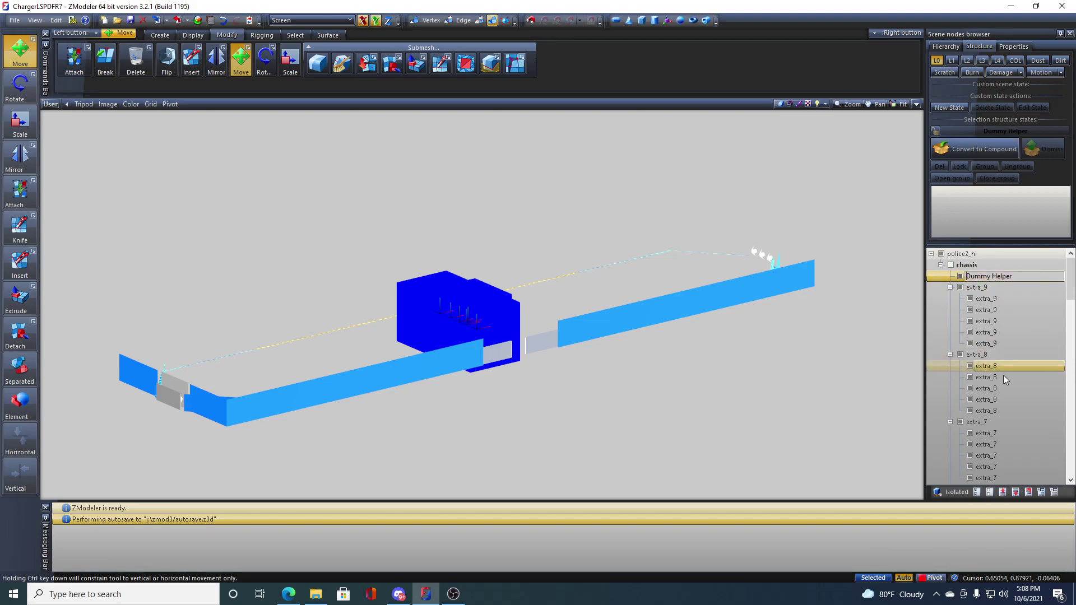
click(990, 492)
click(961, 277)
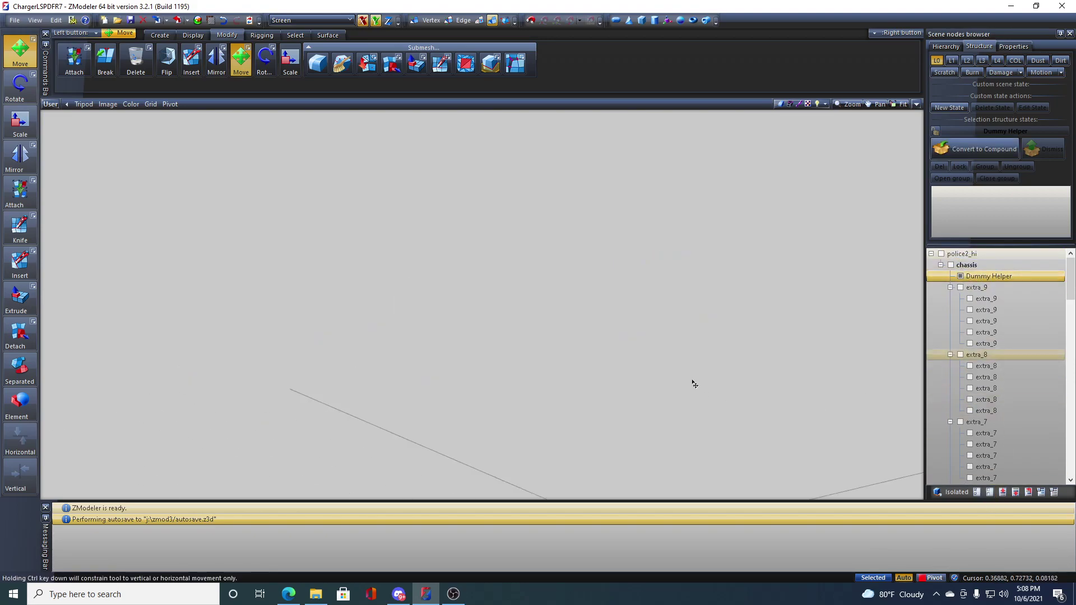
scroll(609, 288, down, 2)
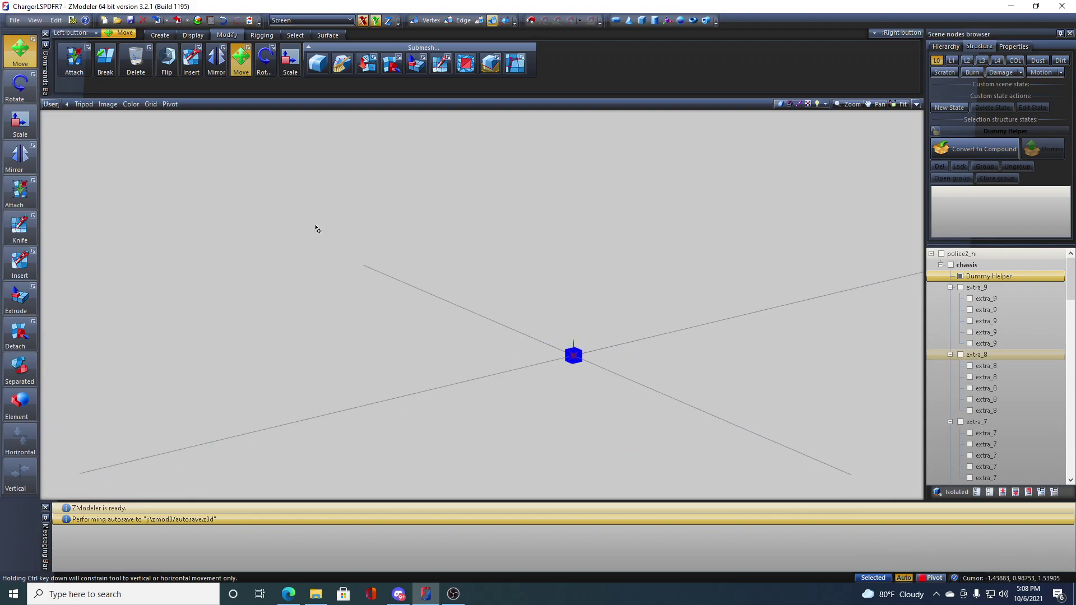
- Create a box around the Dummy Helper, about 0.33 by 0.25 by 0.41 in X, Y and Z
click(642, 21)
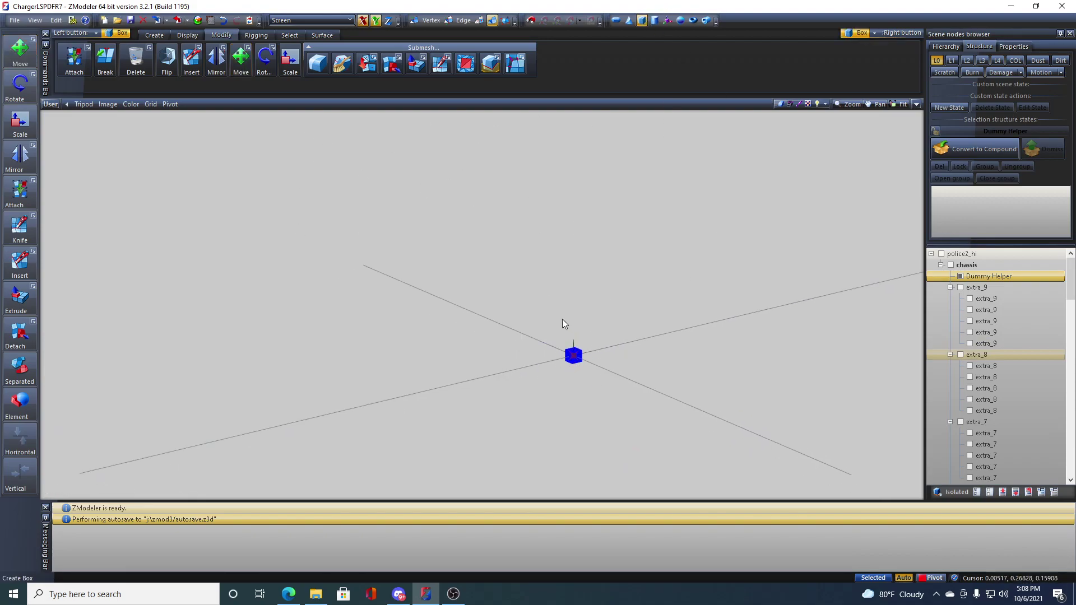
drag(558, 340, 599, 373)
key(Tab)
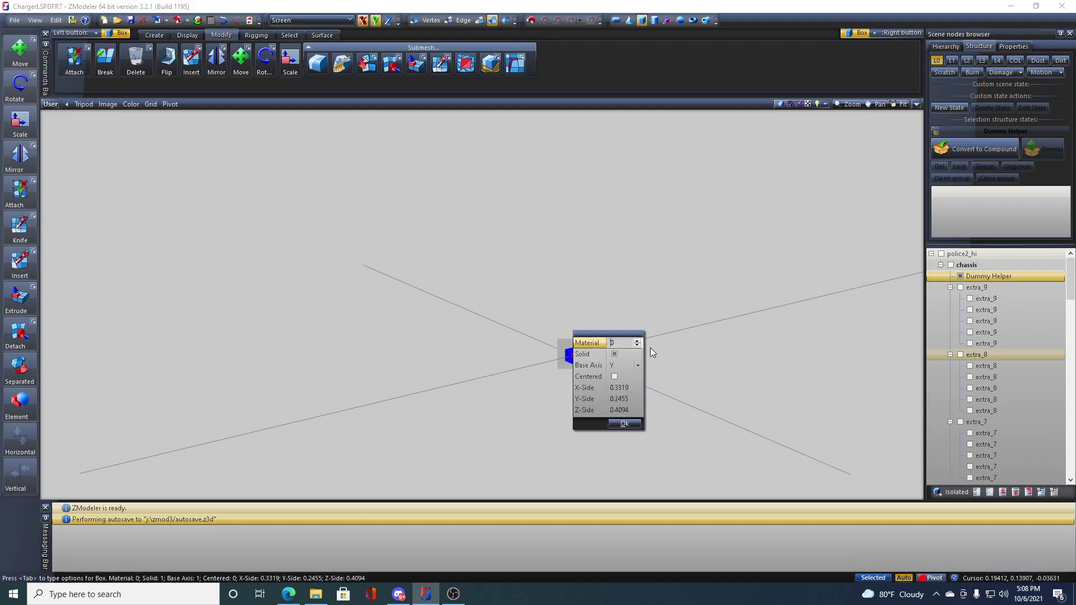
click(626, 424)
scroll(588, 365, up, 2)
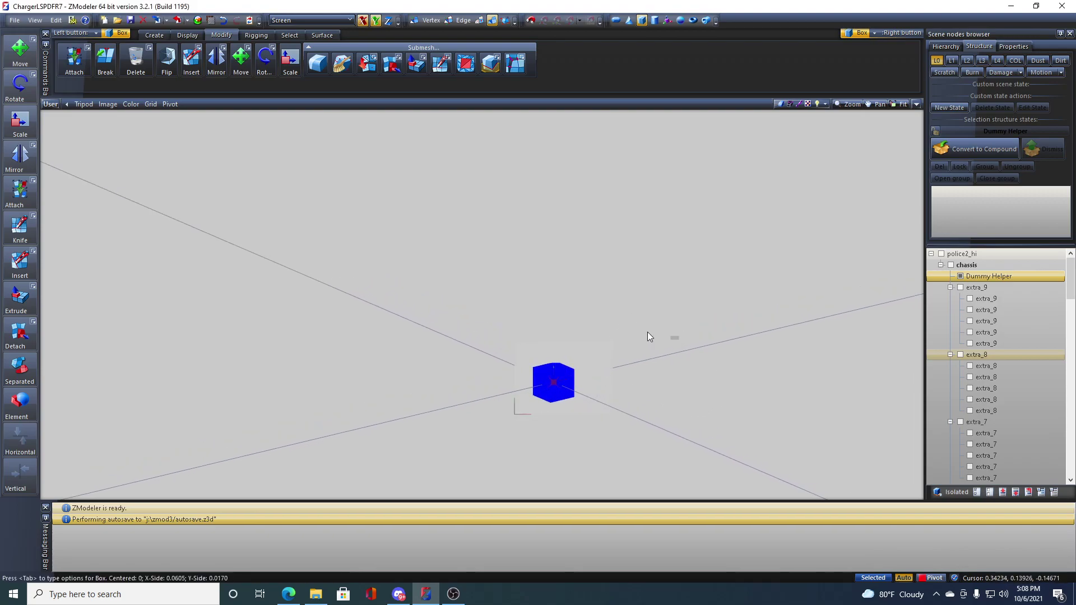
- Turn on wireframe display in the viewport so the box edges are drawn
click(807, 105)
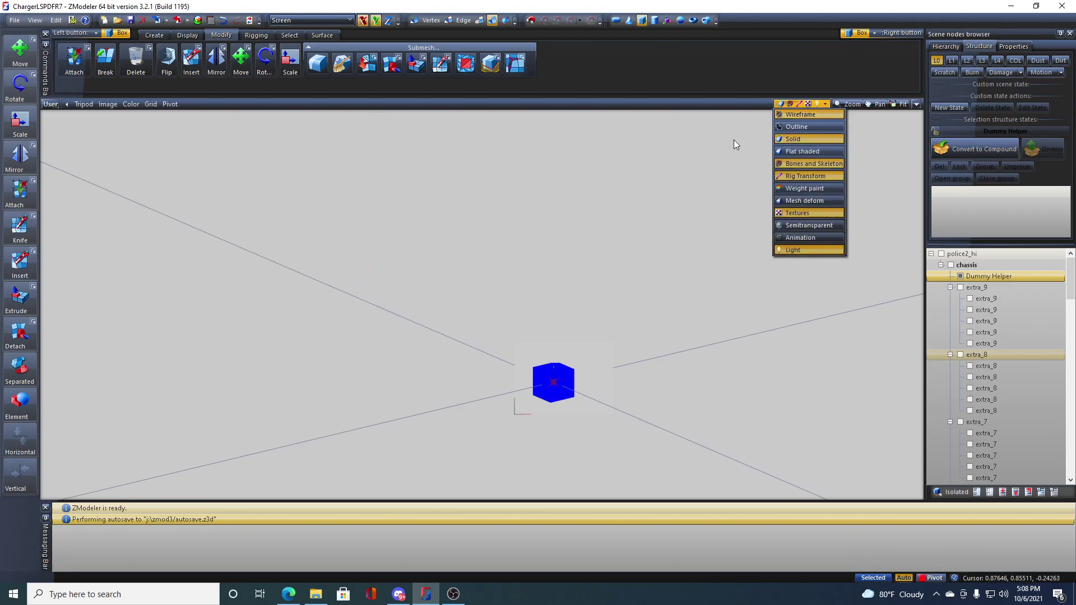
scroll(613, 351, down, 4)
middle_drag(650, 370, 617, 366)
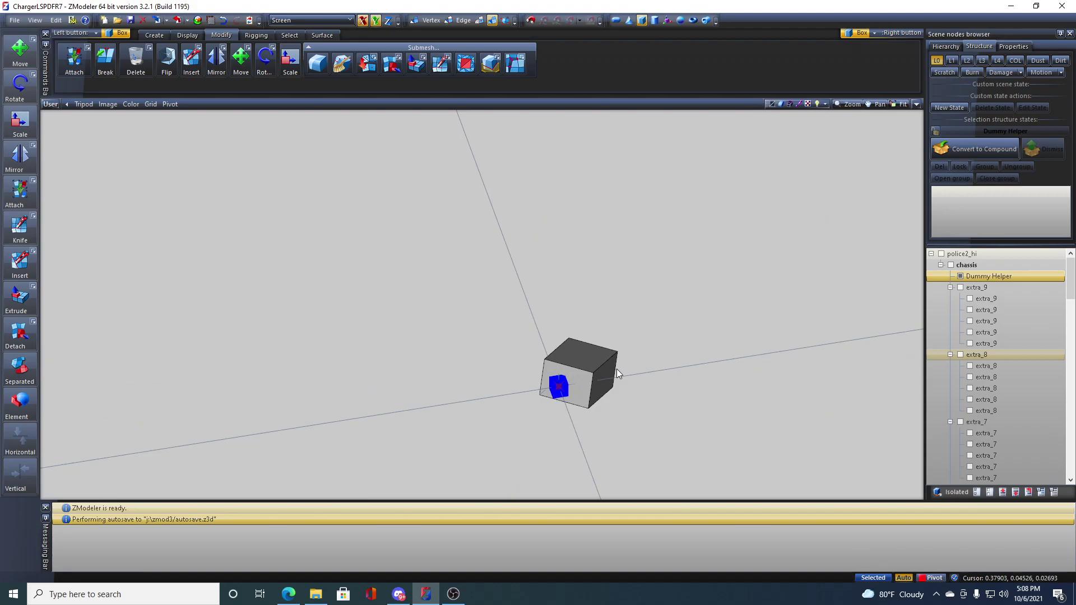
- Copy the box in place four times to make five Box nodes at the end of the node tree
drag(1071, 276, 1072, 465)
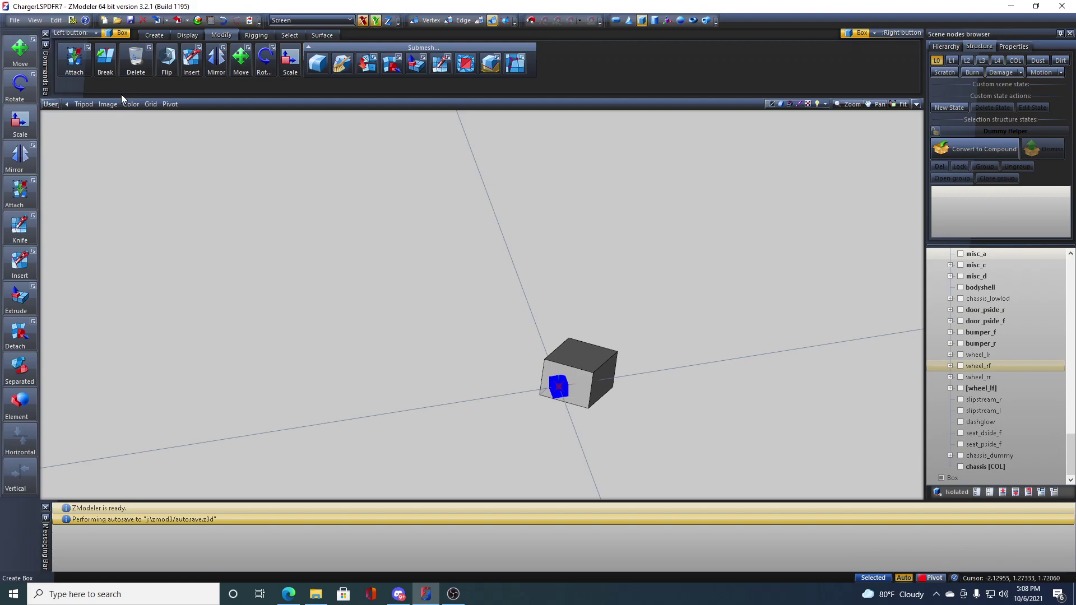
click(94, 34)
click(84, 42)
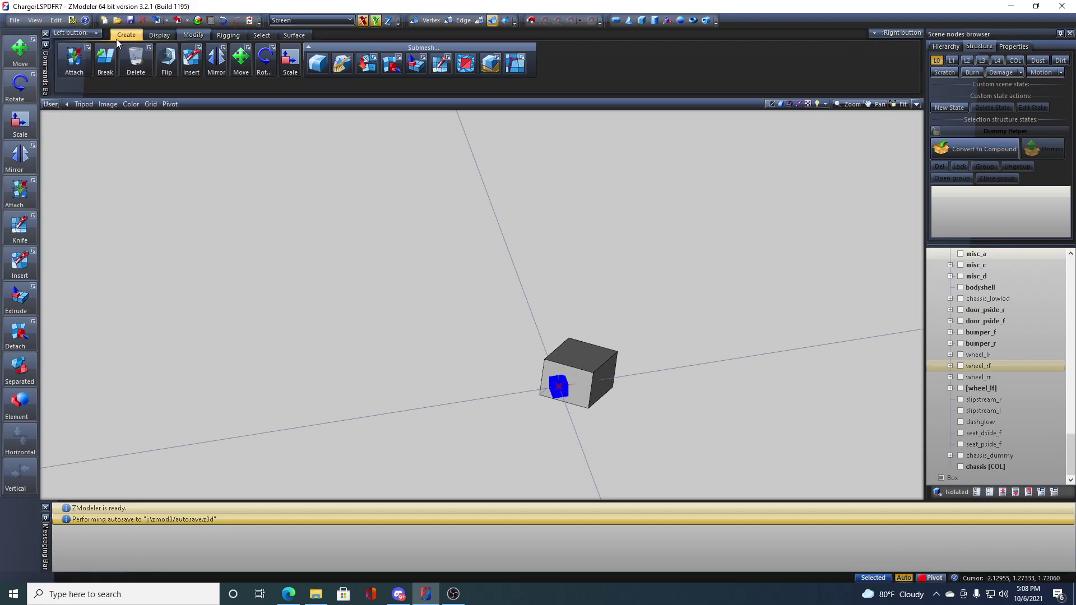
click(120, 35)
click(68, 63)
middle_drag(617, 412, 513, 351)
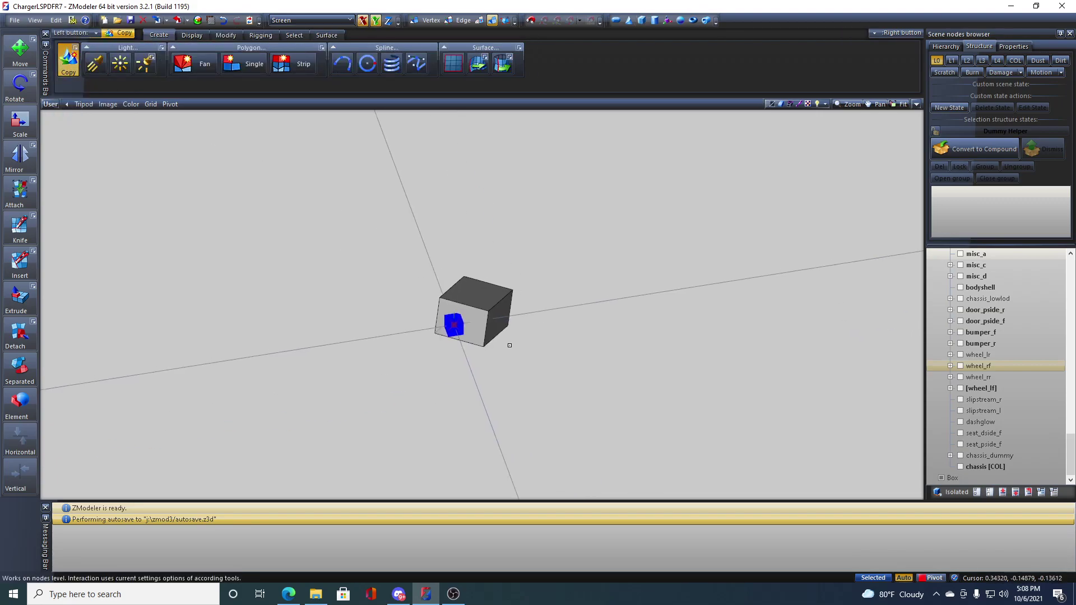
scroll(514, 351, up, 8)
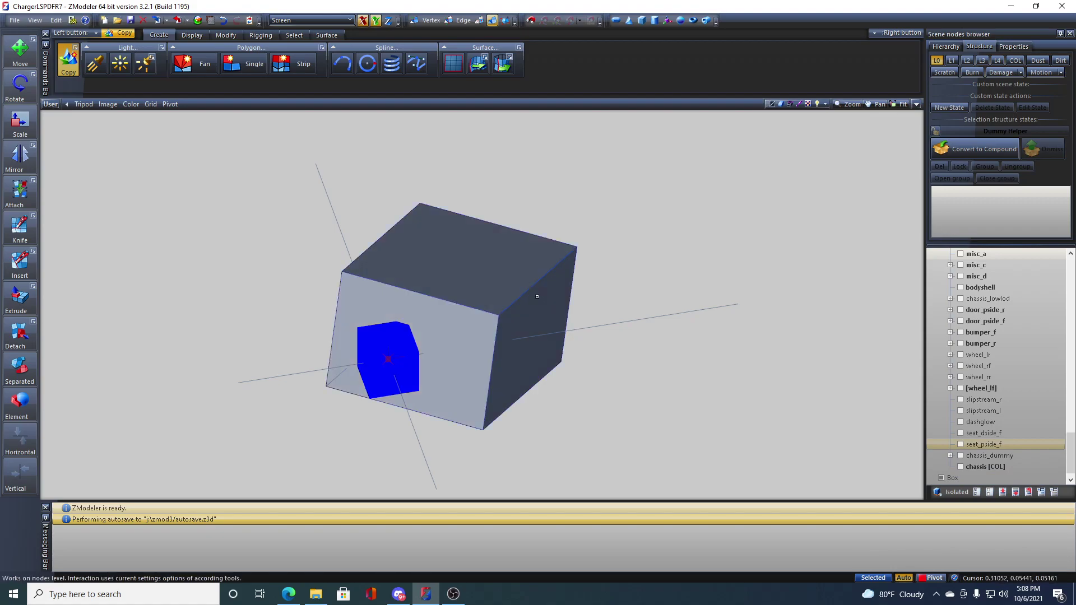
scroll(1027, 365, down, 1)
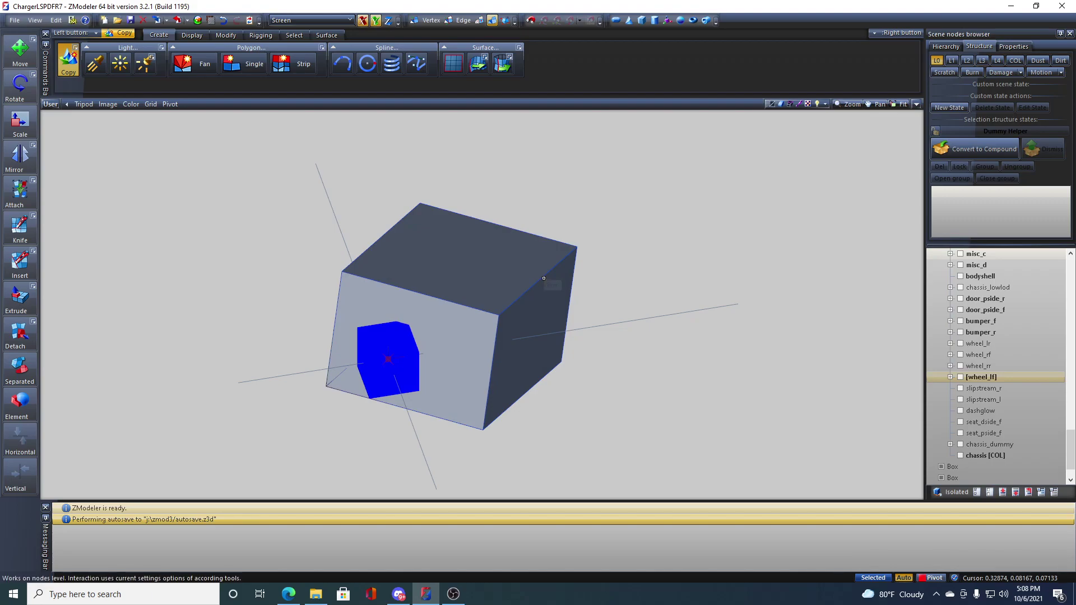
scroll(1031, 409, down, 1)
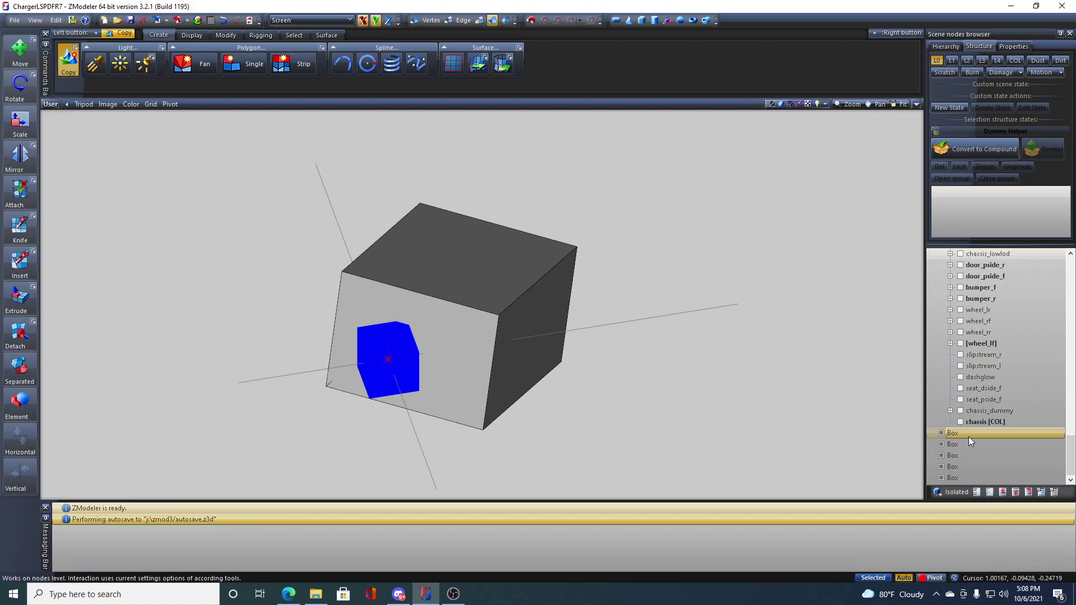
- Move all five Box nodes under the Dummy Helper and expand it to show its children
click(971, 479)
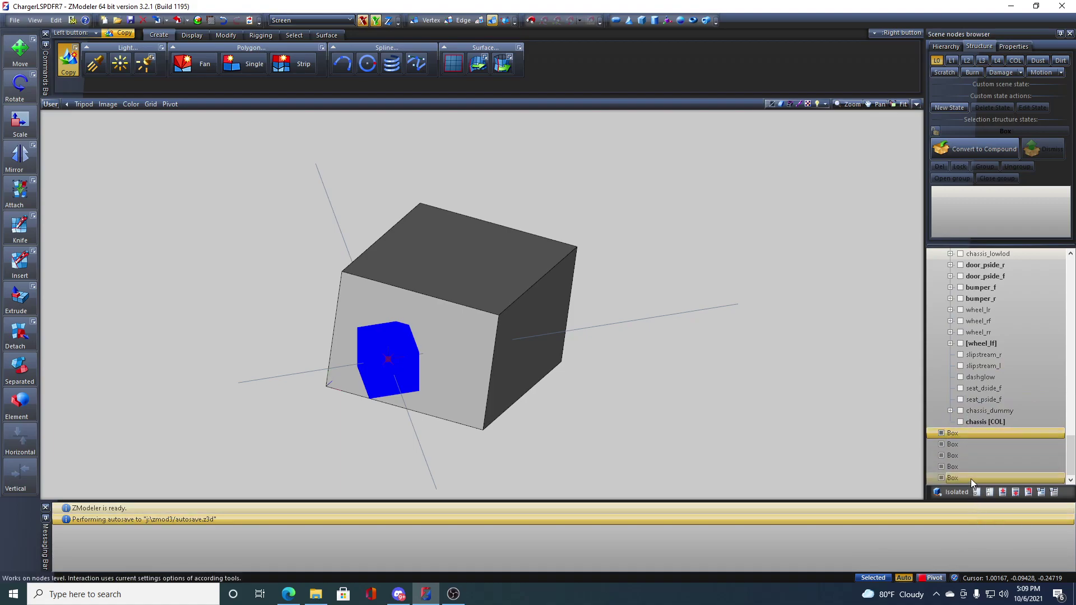
drag(971, 475, 1007, 276)
scroll(1021, 375, up, 2)
scroll(1025, 371, up, 10)
click(953, 276)
- Rename the first Box under the Dummy Helper as extra_ten
click(1001, 288)
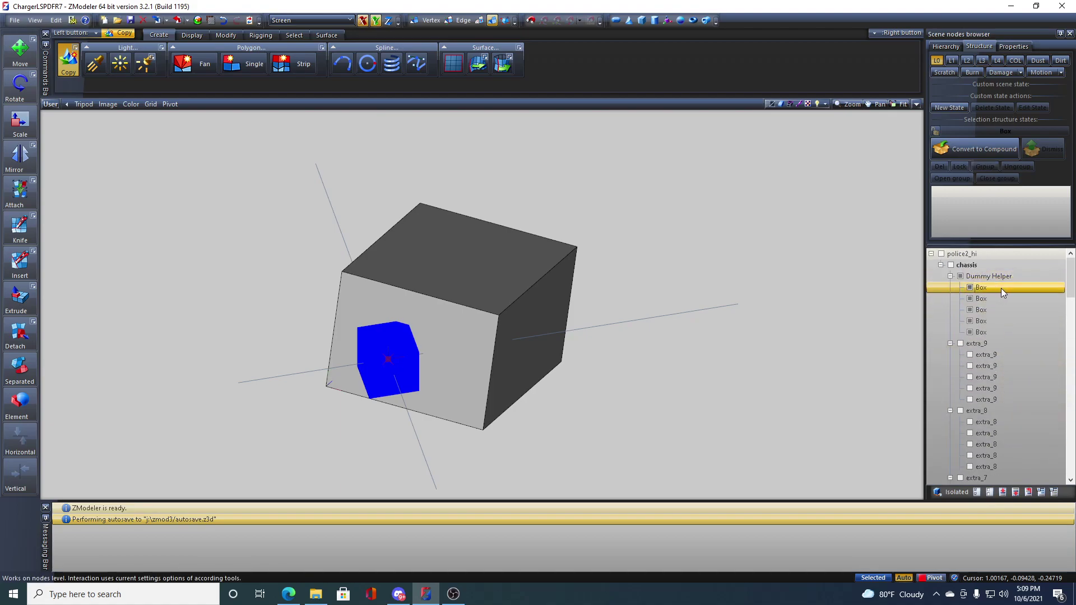
text(extrsa)
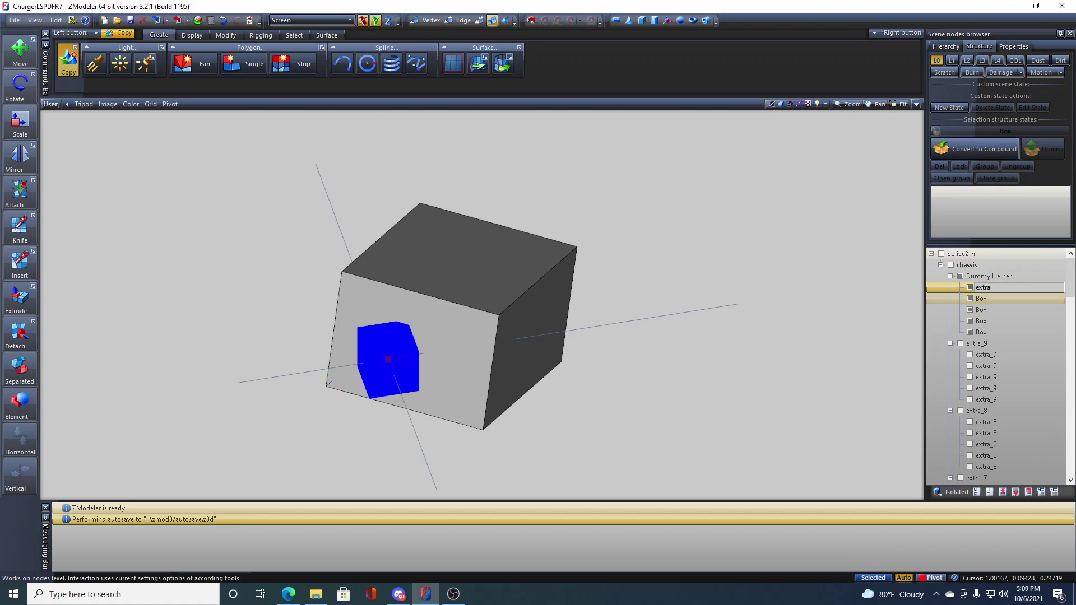
click(990, 288)
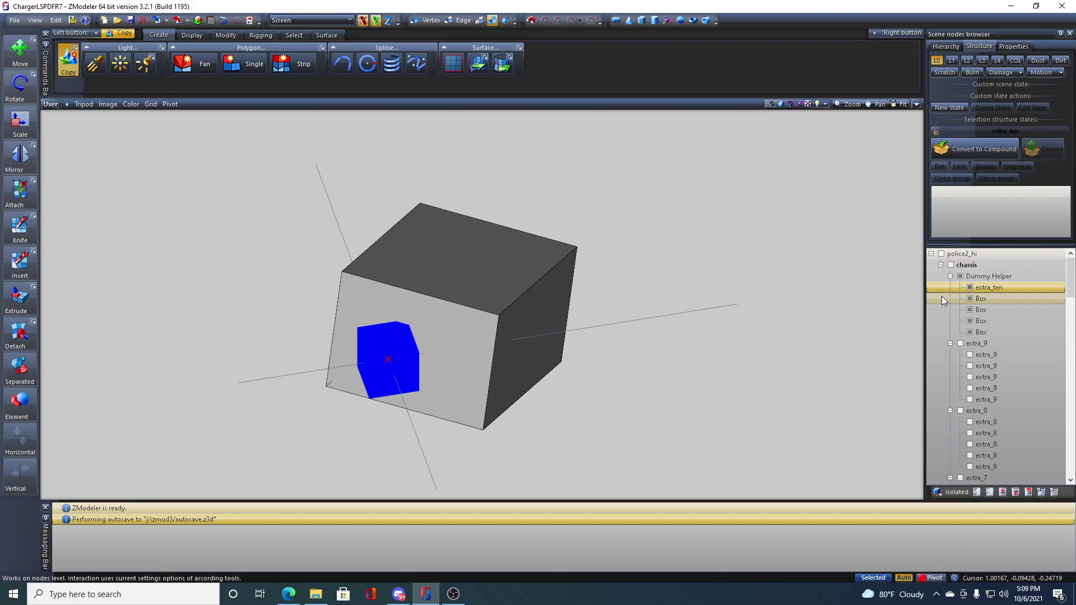
- Try to rename the first child mesh of the Dummy Helper as extra_10
click(1012, 287)
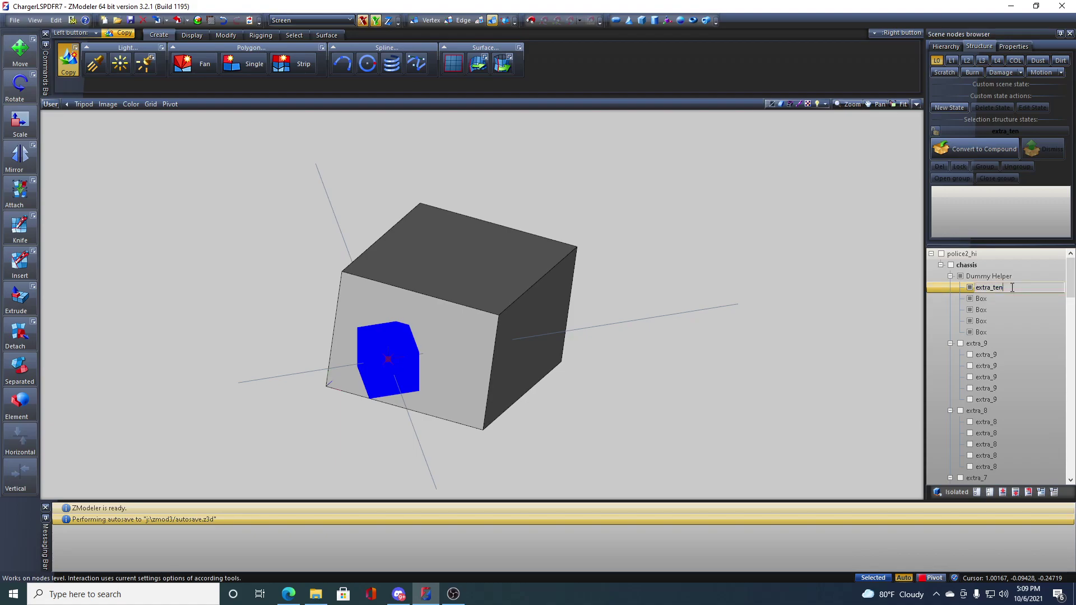
key(BackSpace)
key(BackSpace)
text(10)
key(Return)
- Rename the Dummy Helper parent node as extra_ten
click(1007, 275)
text(extrea)
key(BackSpace)
key(BackSpace)
text(a)
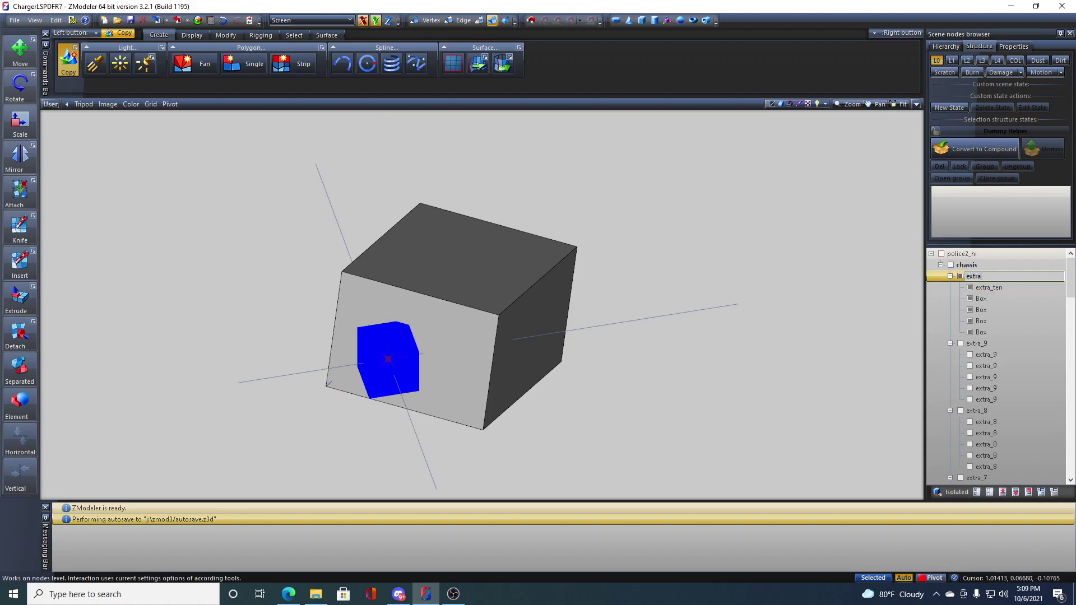
text(_ten)
key(Return)
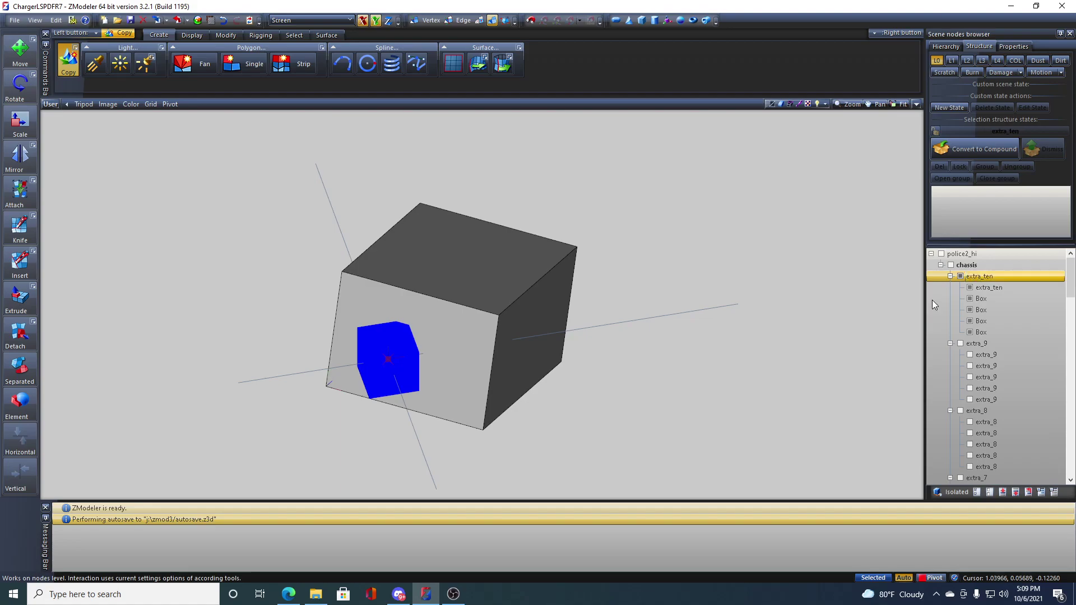
- Rename the first child mesh under extra_ten as apples
click(990, 299)
click(1004, 288)
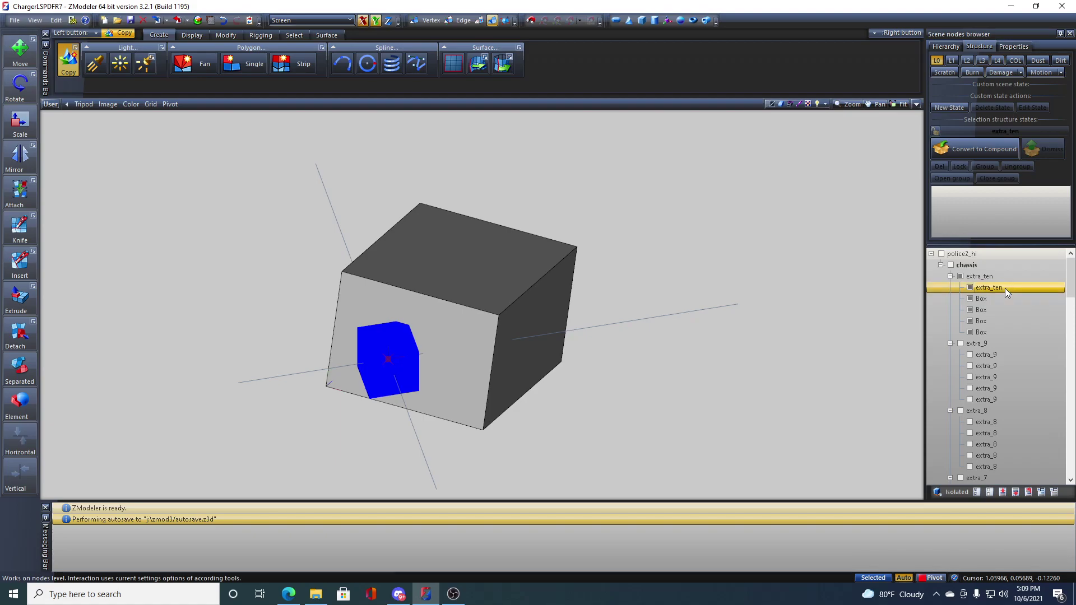
click(1004, 288)
text(apples)
key(Return)
- Rename the apples child mesh as extra_ten to match its parent node
click(990, 277)
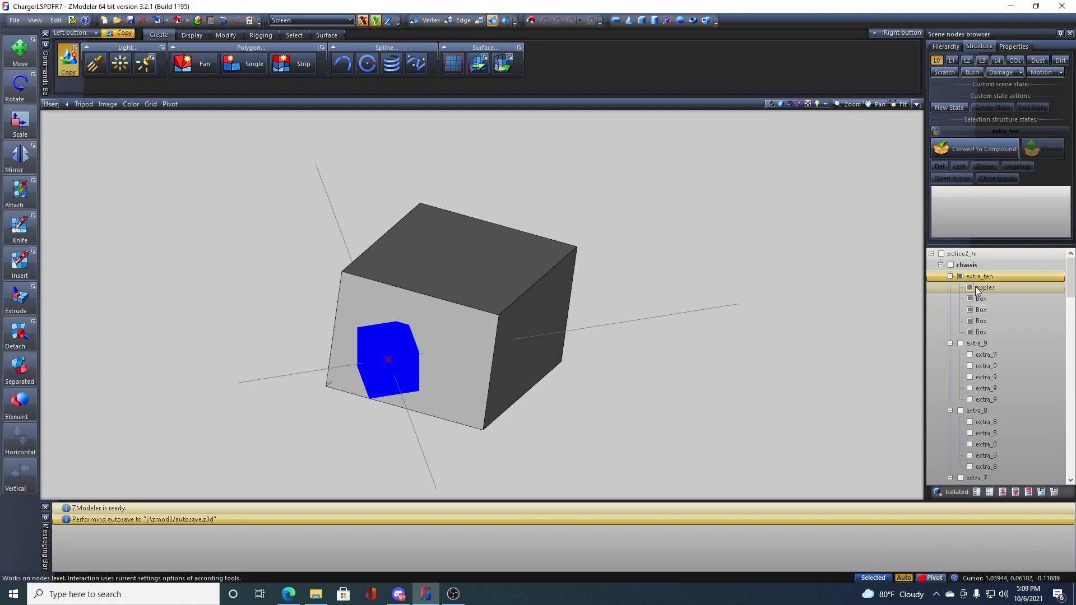
click(996, 290)
click(996, 290)
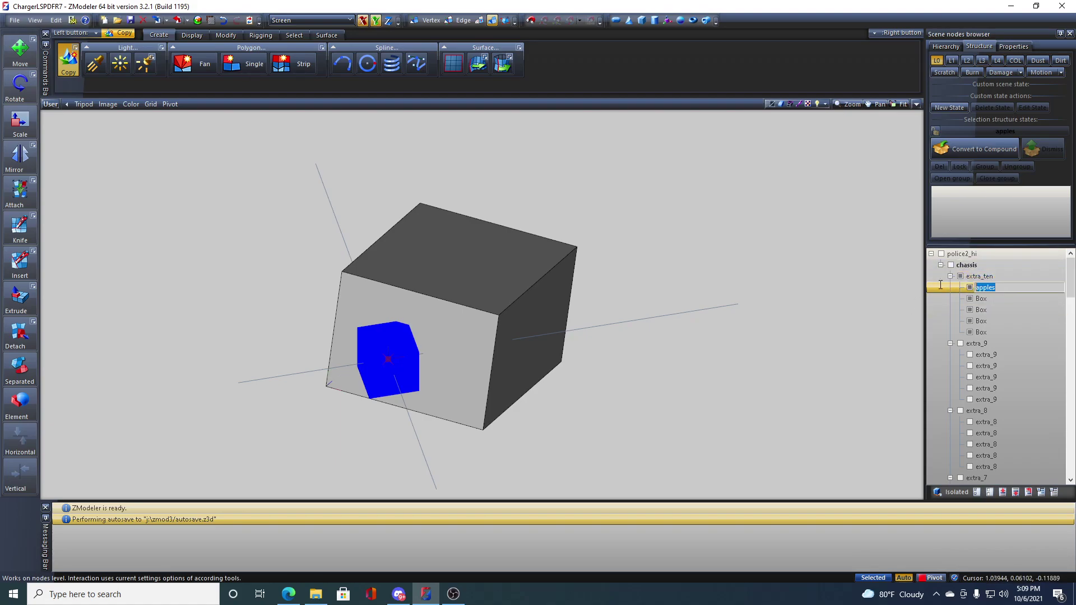
text(extra_ten)
key(Return)
- Rename the second and third child meshes under the extra_ten parent as extra_ten
click(961, 299)
click(961, 299)
text(extra_ten)
key(Return)
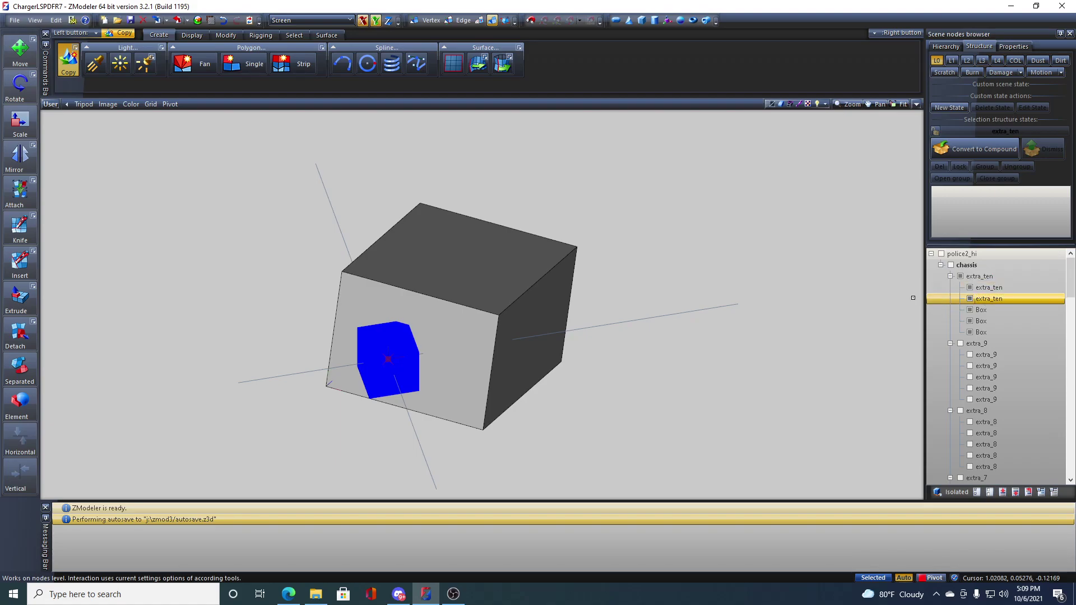
click(992, 310)
click(991, 309)
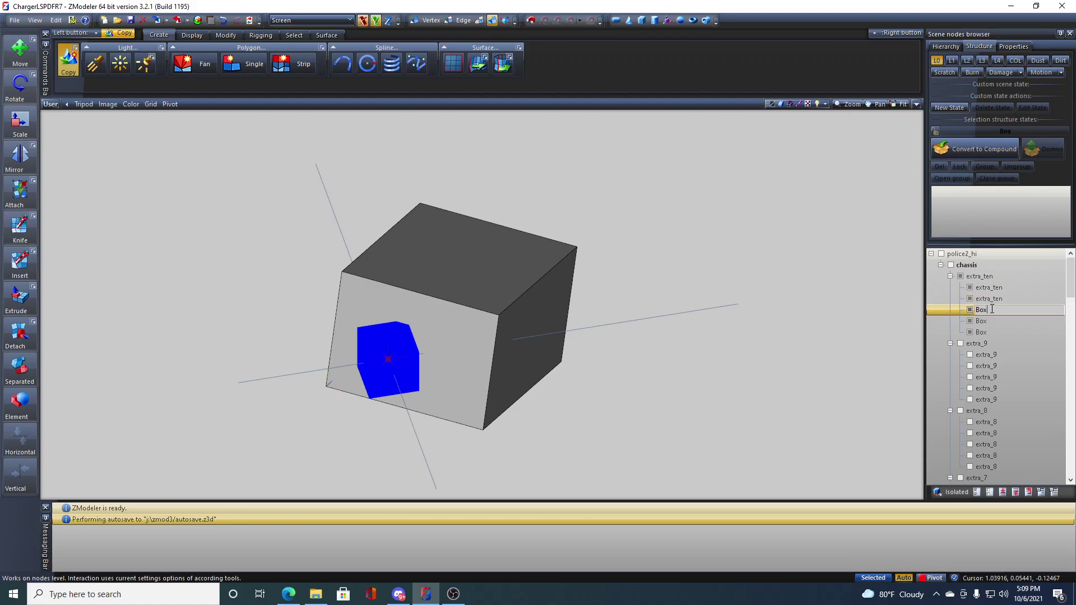
text(E)
text(xc)
text(ra_ten)
key(Return)
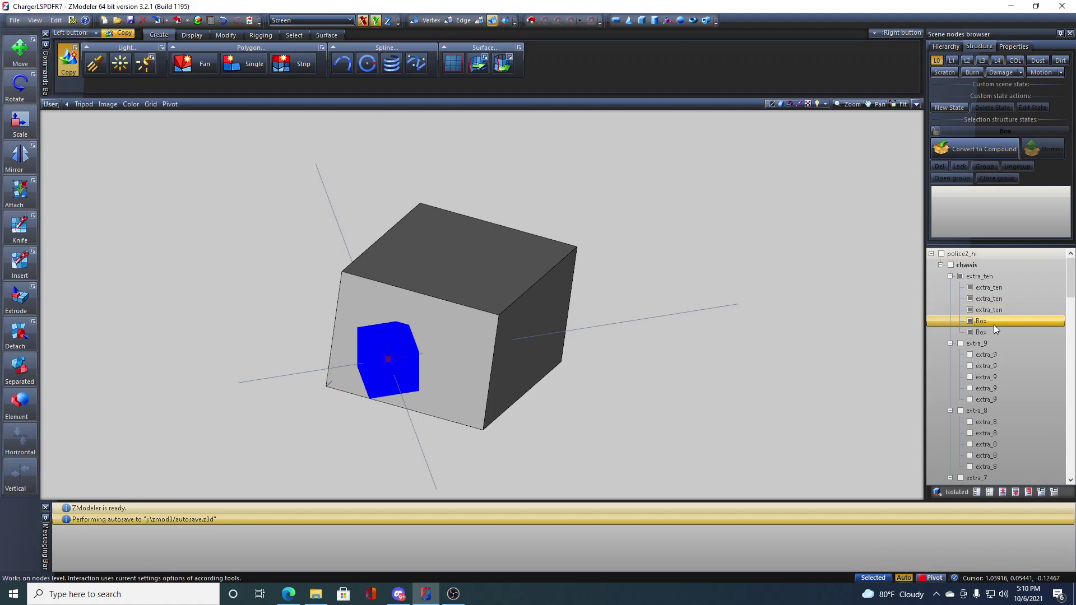
- Rename the fourth child mesh under the extra_ten parent as extra_ten
click(999, 321)
click(1001, 321)
text(ewxxc_ten)
key(Return)
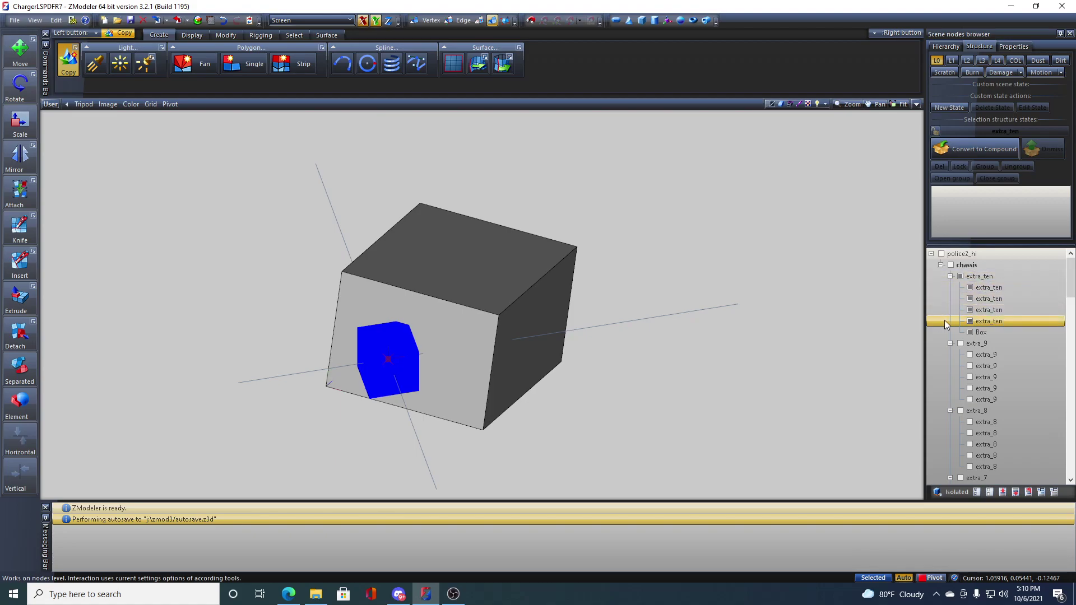
- Collapse the extra_ten parent node and delete it together with its child meshes
click(1003, 278)
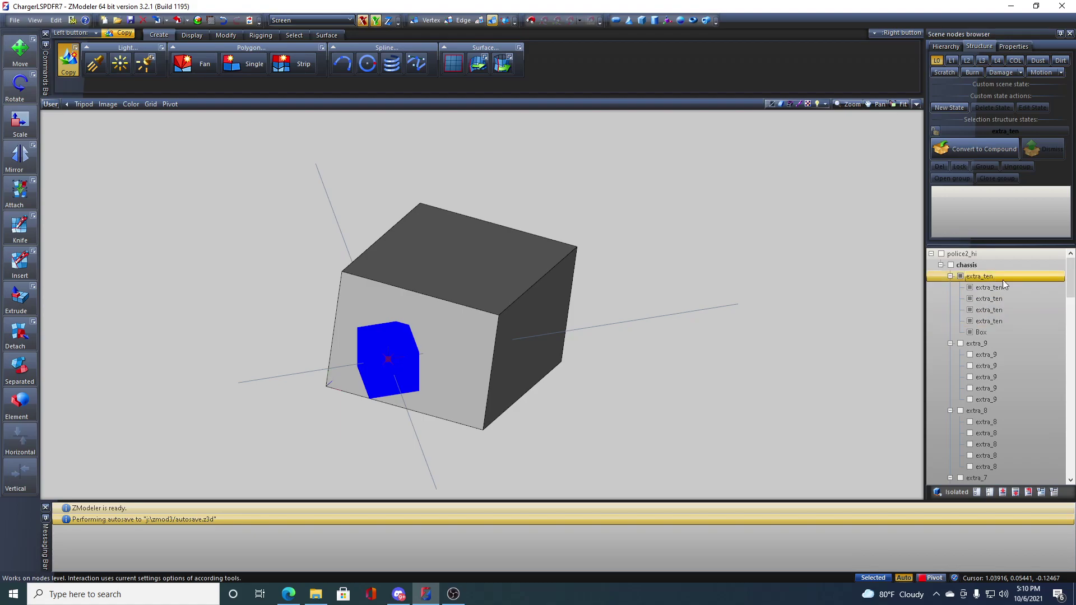
click(951, 277)
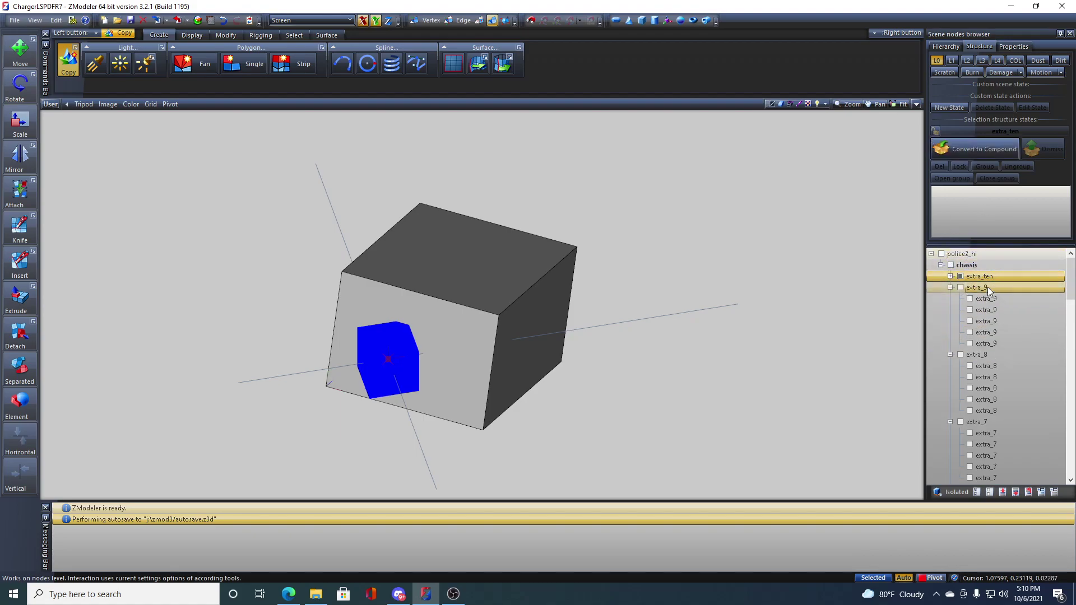
right_click(992, 274)
mouse_move(1038, 283)
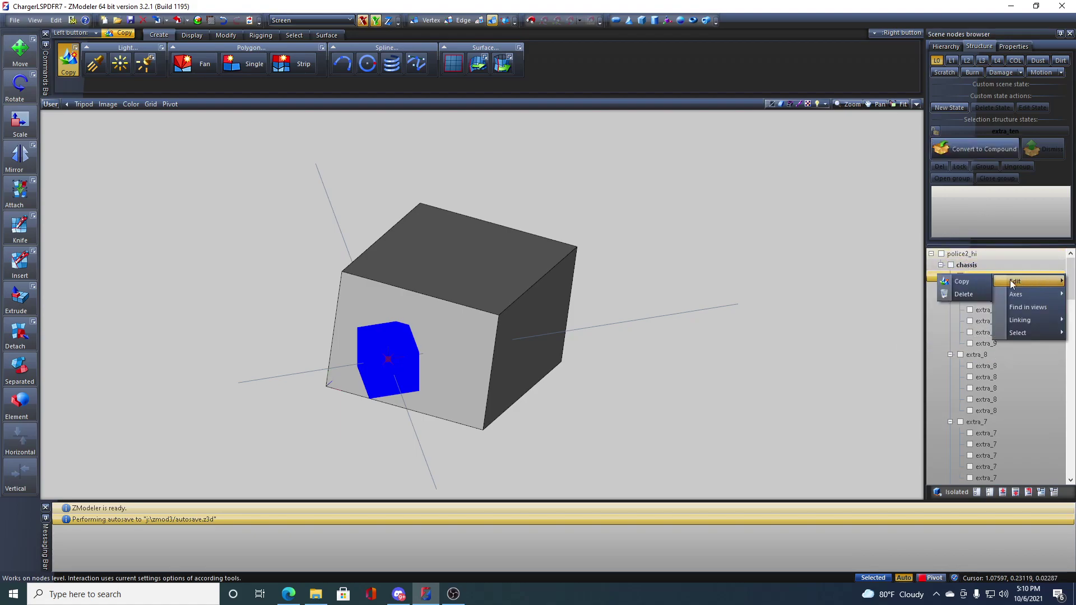
click(973, 297)
- Collapse all the extra nodes under chassis, from extra_9 down to extra_1
click(951, 277)
click(951, 287)
click(951, 299)
click(951, 310)
click(951, 321)
click(950, 335)
click(951, 343)
click(951, 354)
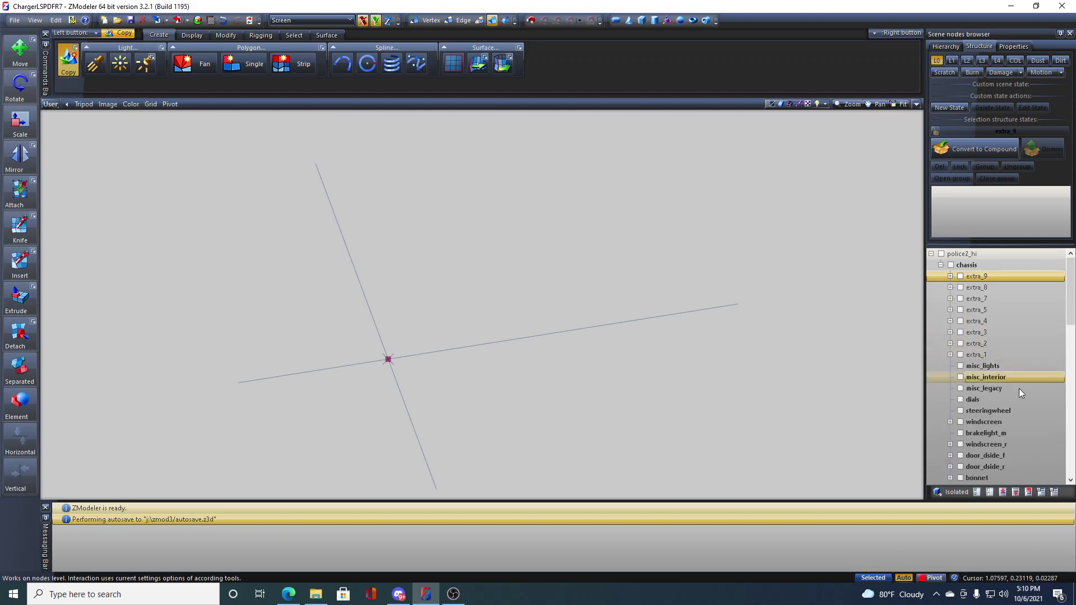
- Show all hidden objects, but hide chassis and every node from misc_lights to chassis [COL], keeping only the extras displayed
click(977, 492)
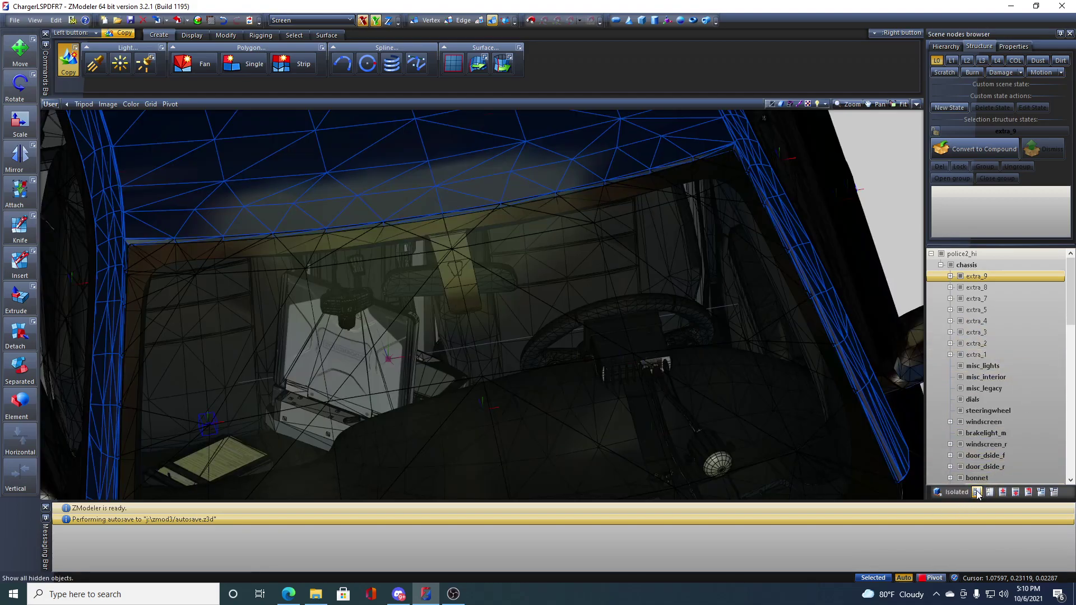
click(952, 265)
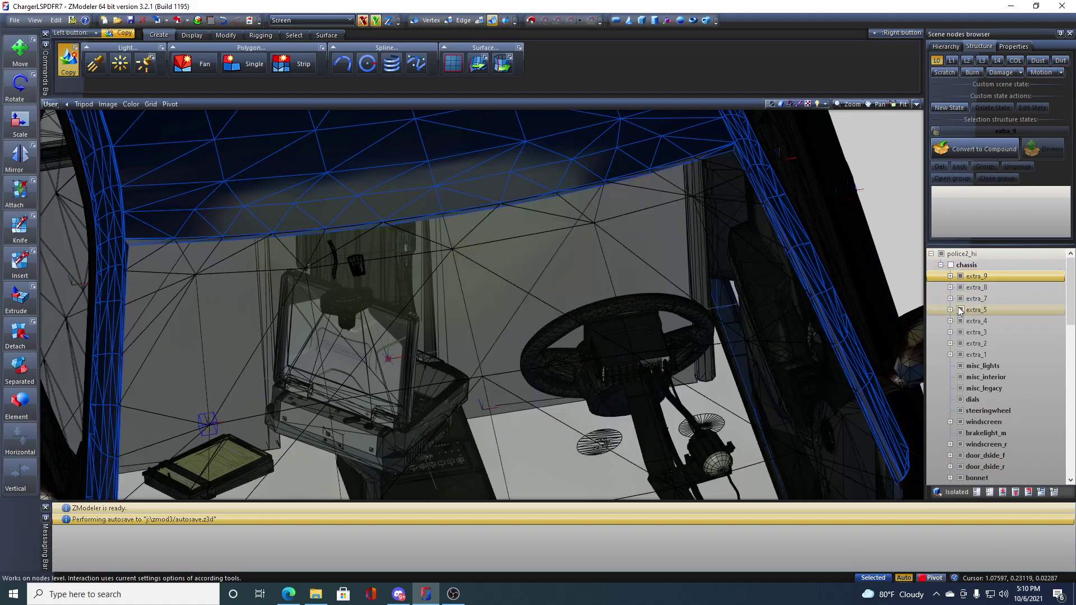
click(984, 365)
scroll(1044, 331, down, 10)
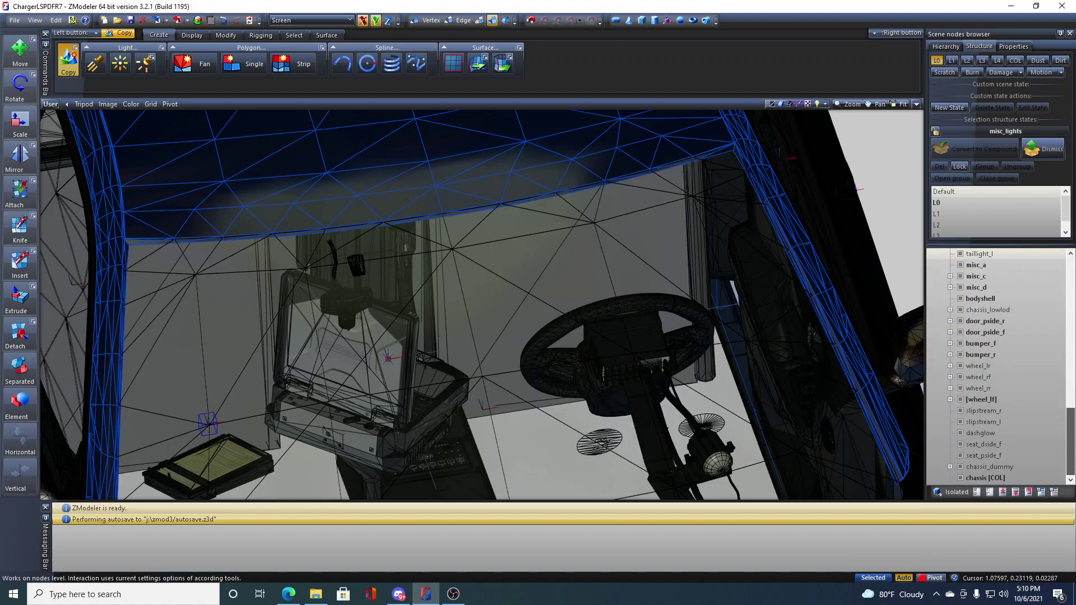
shift+click(996, 478)
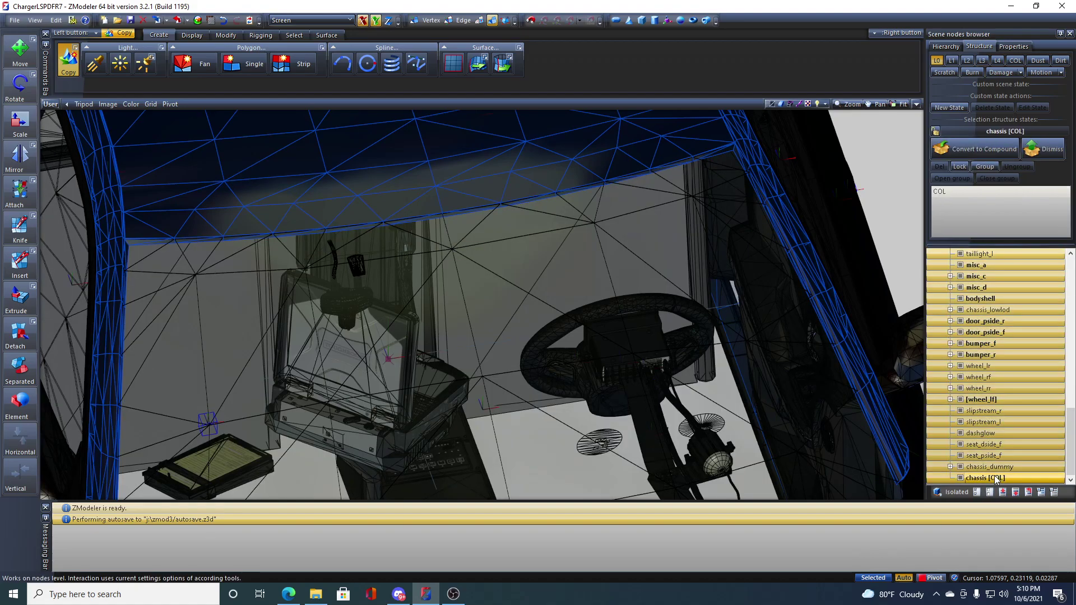
click(960, 410)
scroll(644, 281, down, 5)
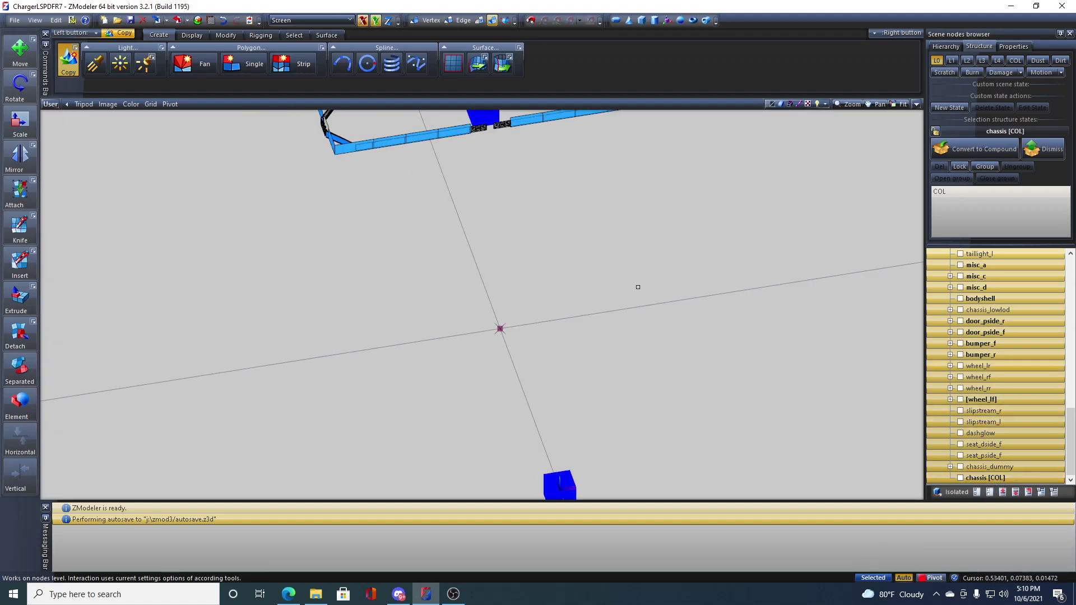
scroll(949, 358, up, 2)
scroll(1007, 342, up, 10)
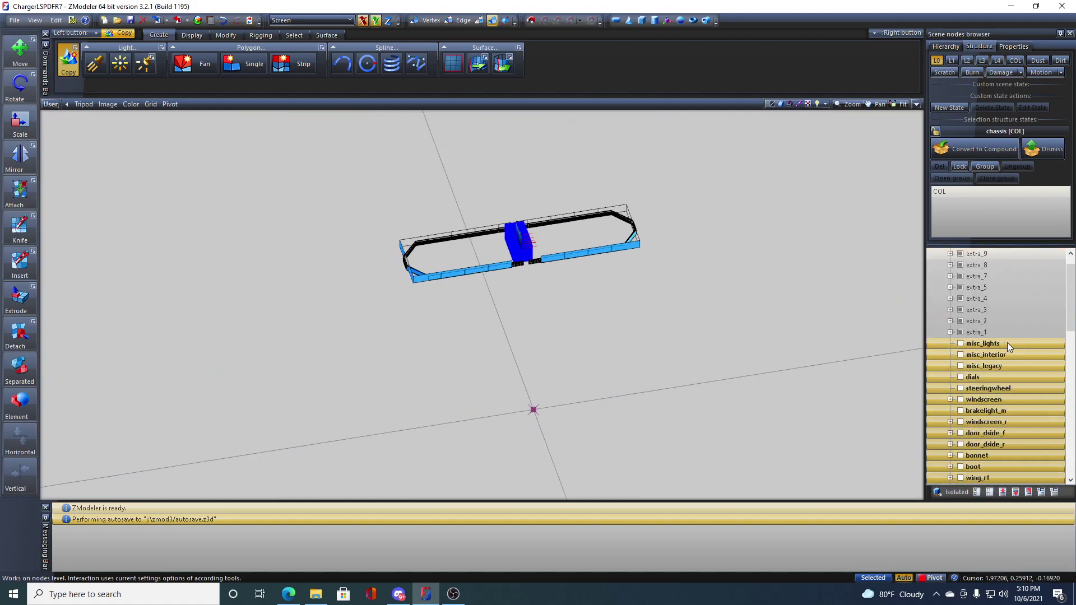
- Select the extra nodes under chassis from extra_9 to extra_1 and expand them to list their child meshes
click(958, 278)
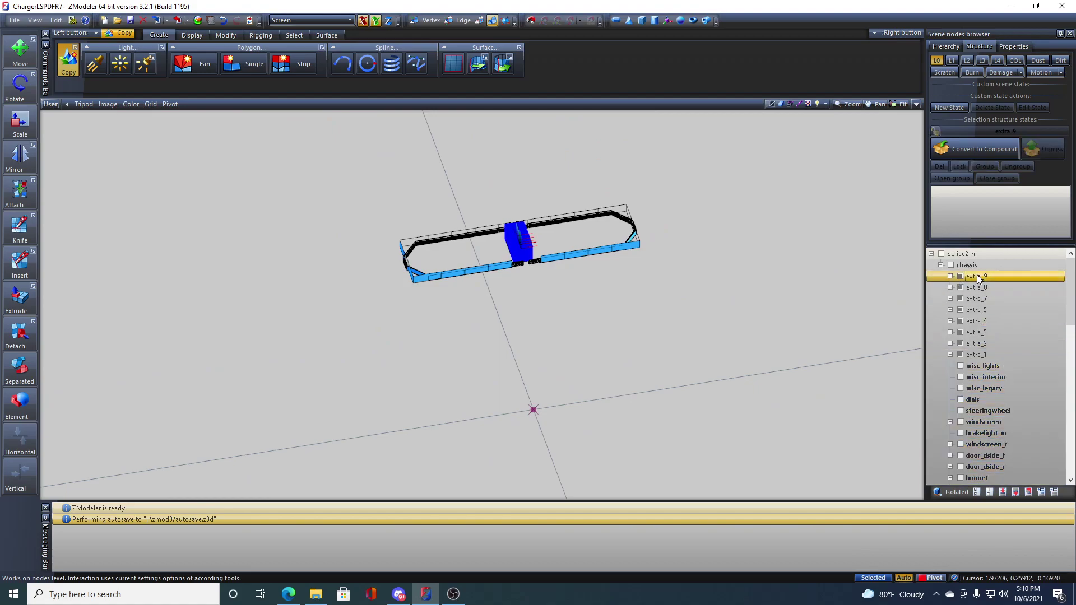
shift+click(987, 353)
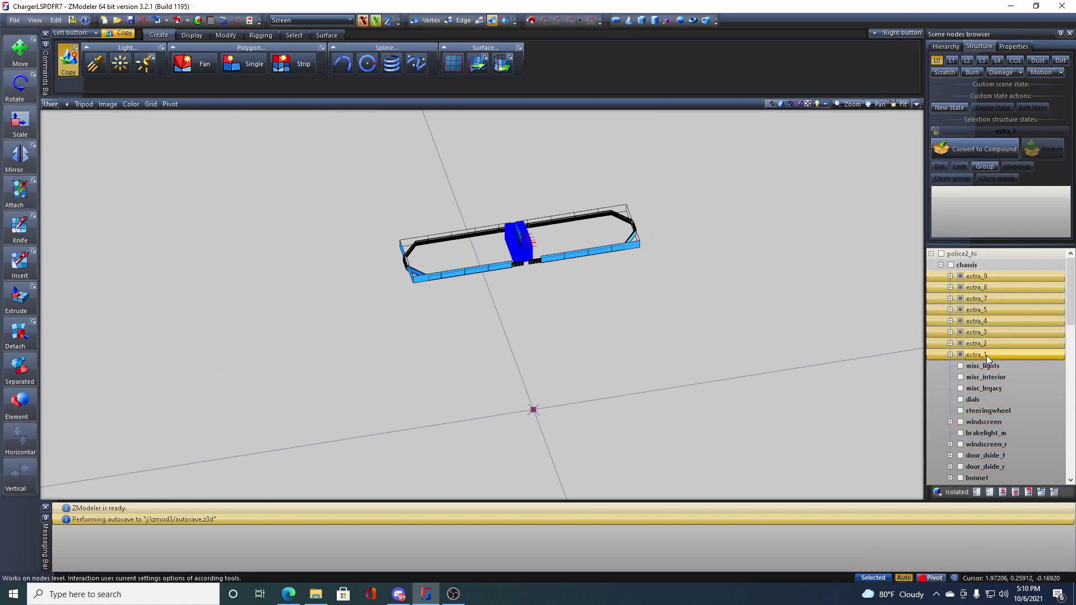
click(1041, 494)
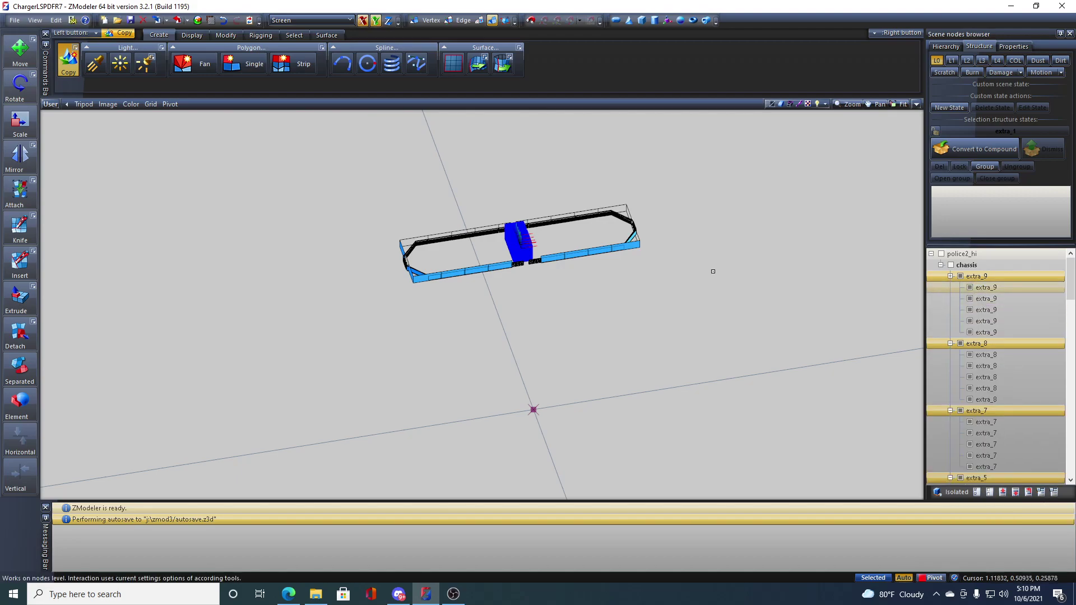
middle_drag(539, 255, 541, 295)
middle_drag(498, 336, 634, 318)
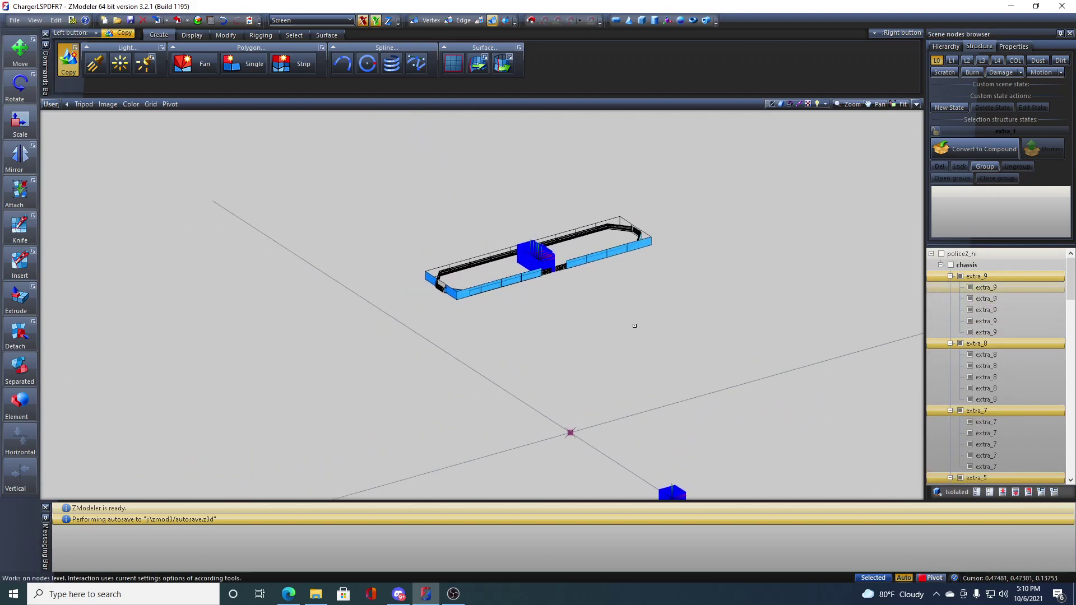
middle_drag(541, 261, 541, 286)
scroll(541, 287, up, 3)
scroll(541, 287, up, 2)
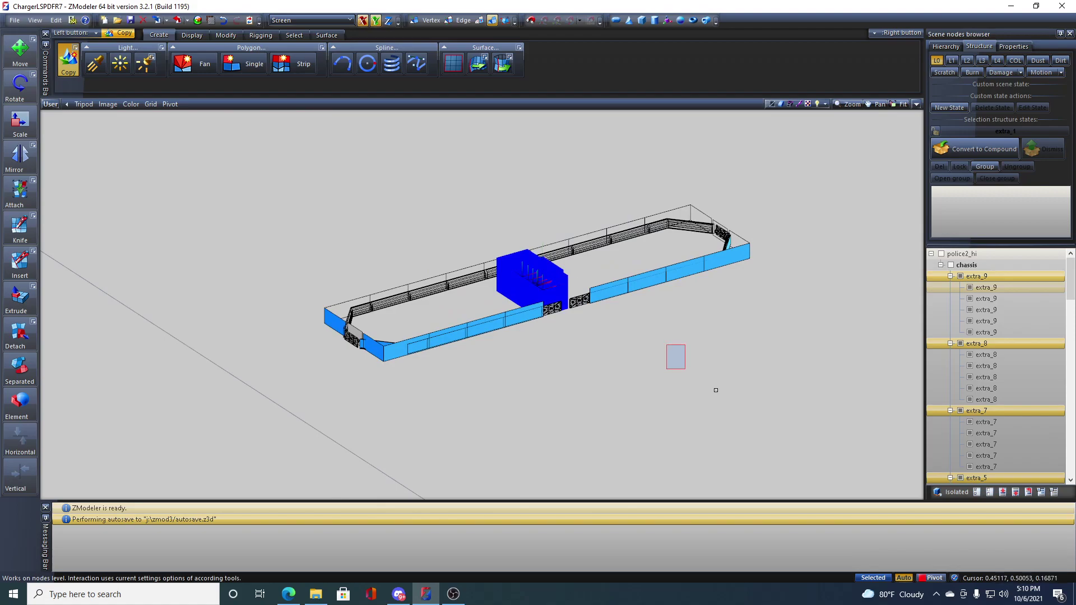
- Center the local axes of the extra_1 corner cover mesh and another far-side light bar cover mesh on their own geometry
click(1000, 288)
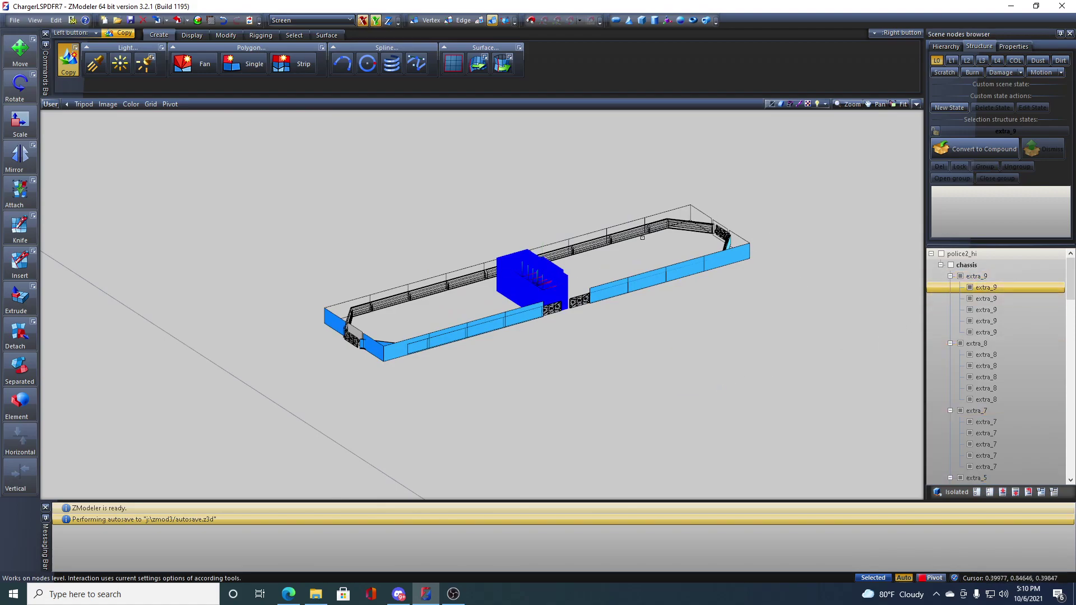
drag(687, 202, 646, 232)
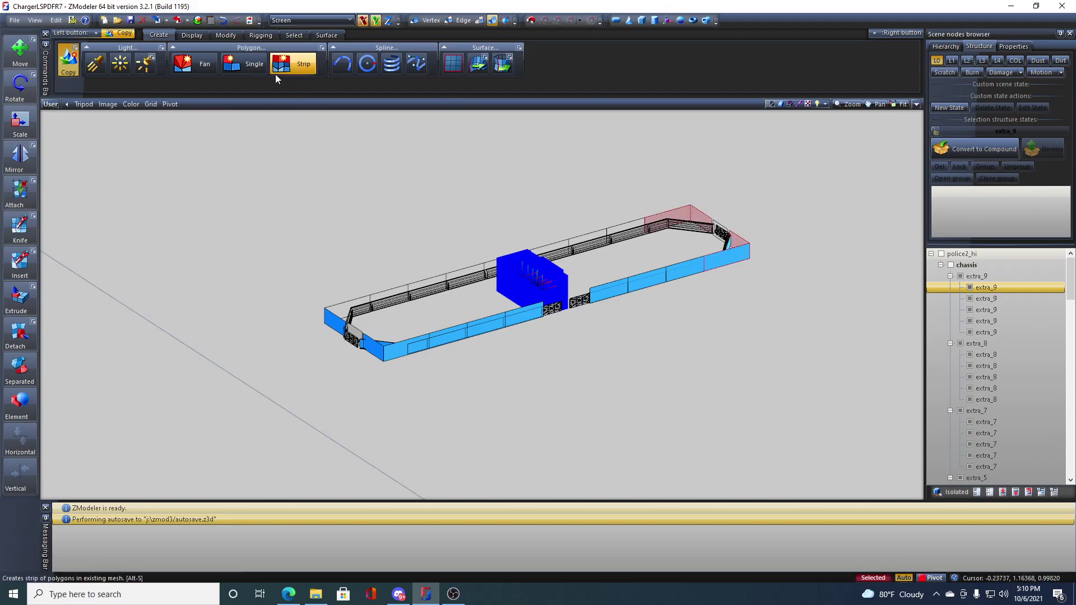
click(193, 35)
click(169, 64)
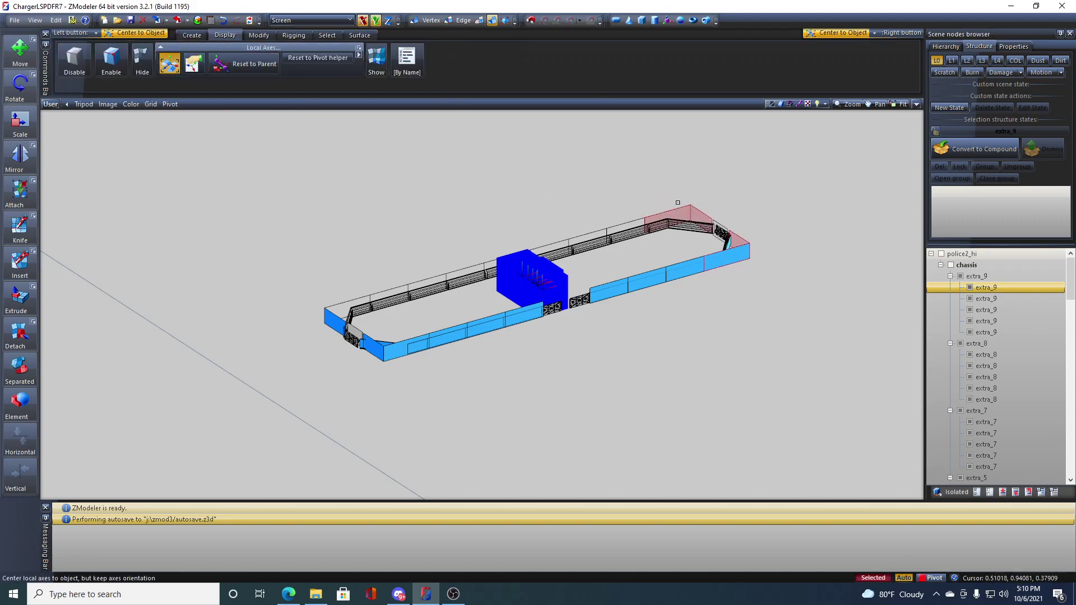
click(697, 217)
key(space)
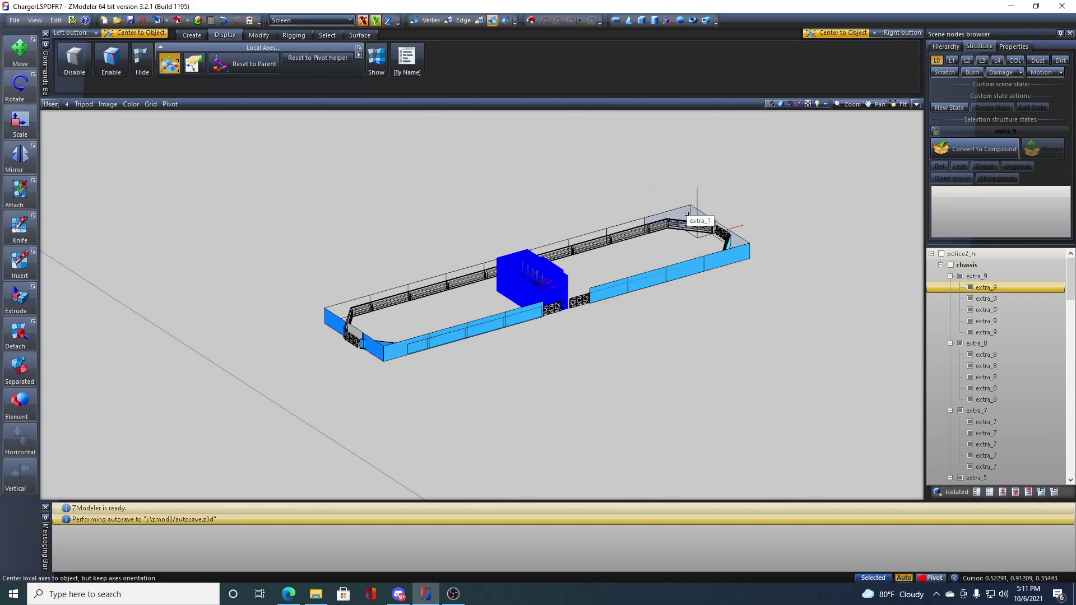
scroll(687, 214, up, 2)
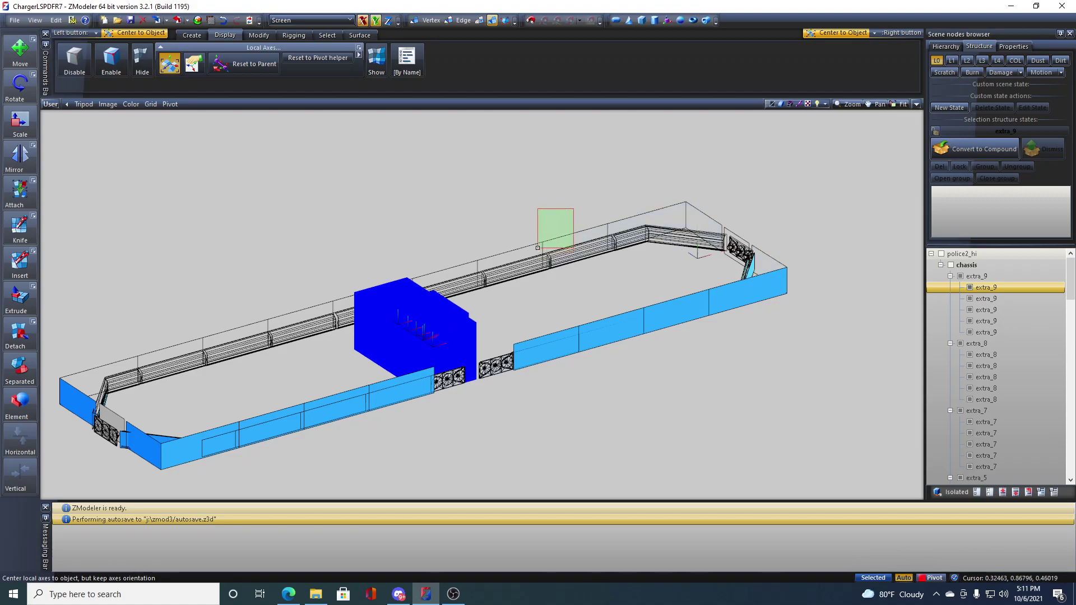
click(561, 236)
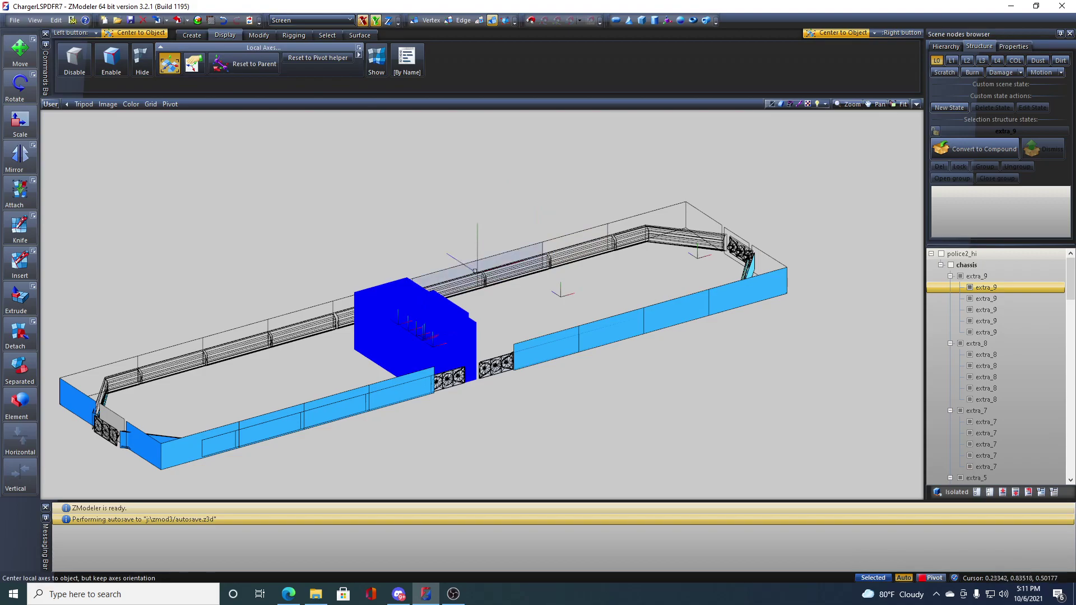
- Select the light bar's far-side cover meshes, including the corner piece, and reset their local axes to the parent axes
drag(705, 168, 642, 210)
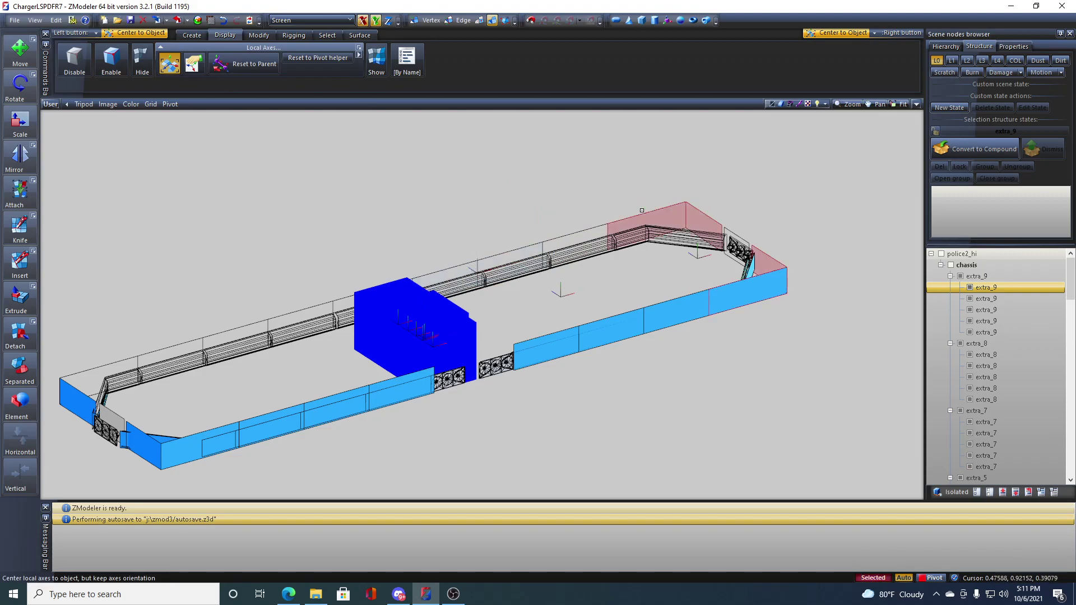
drag(559, 219, 498, 245)
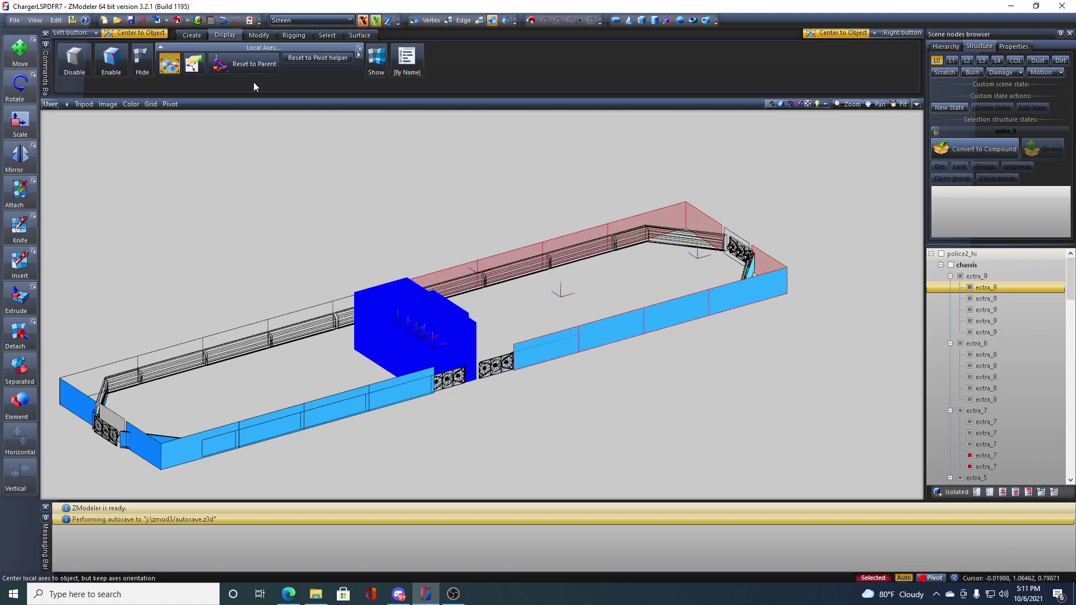
click(250, 67)
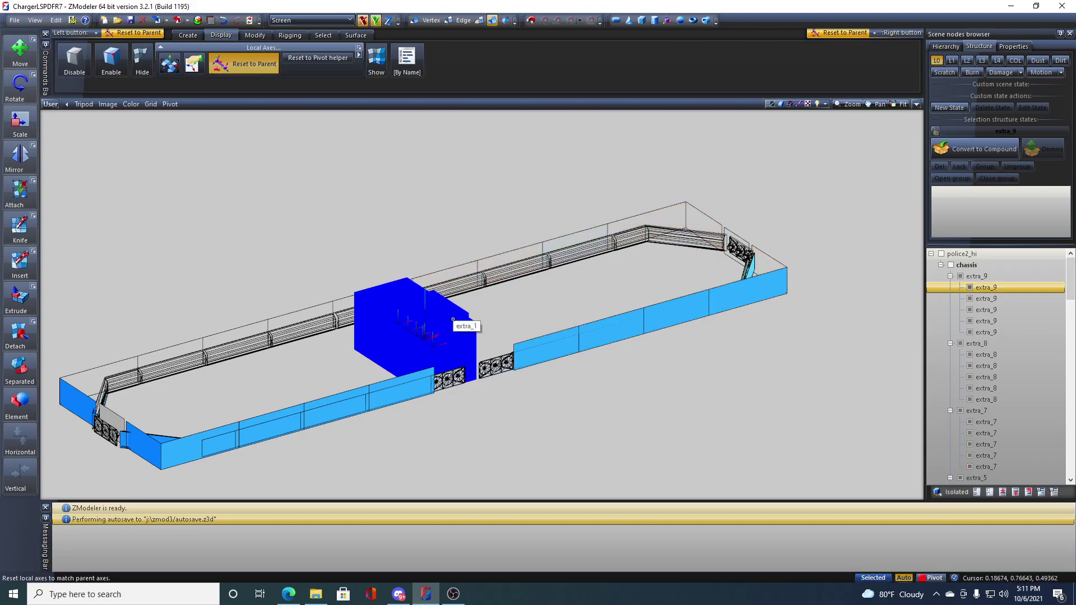
- Convert the extra_9 parent to a compound and assign its five child meshes to states L0, L1, L2, L3 and L4
click(989, 275)
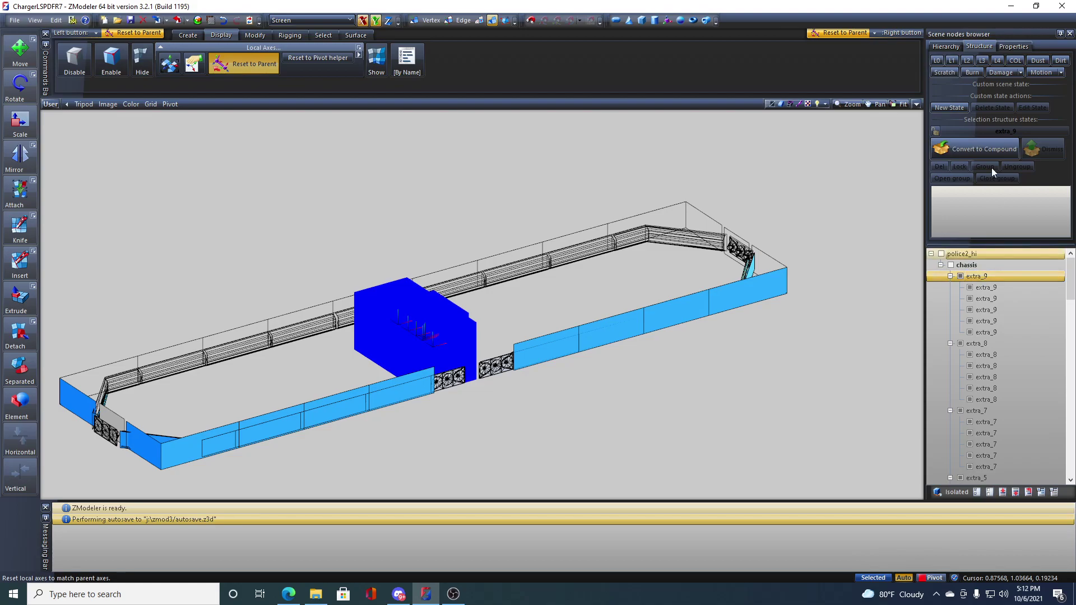
click(967, 149)
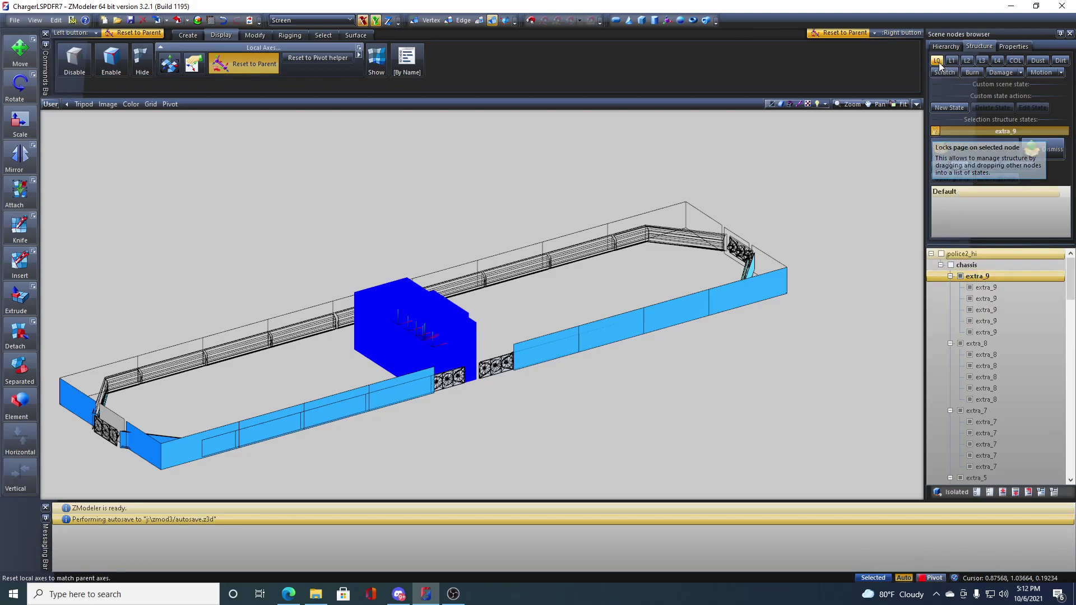
click(986, 287)
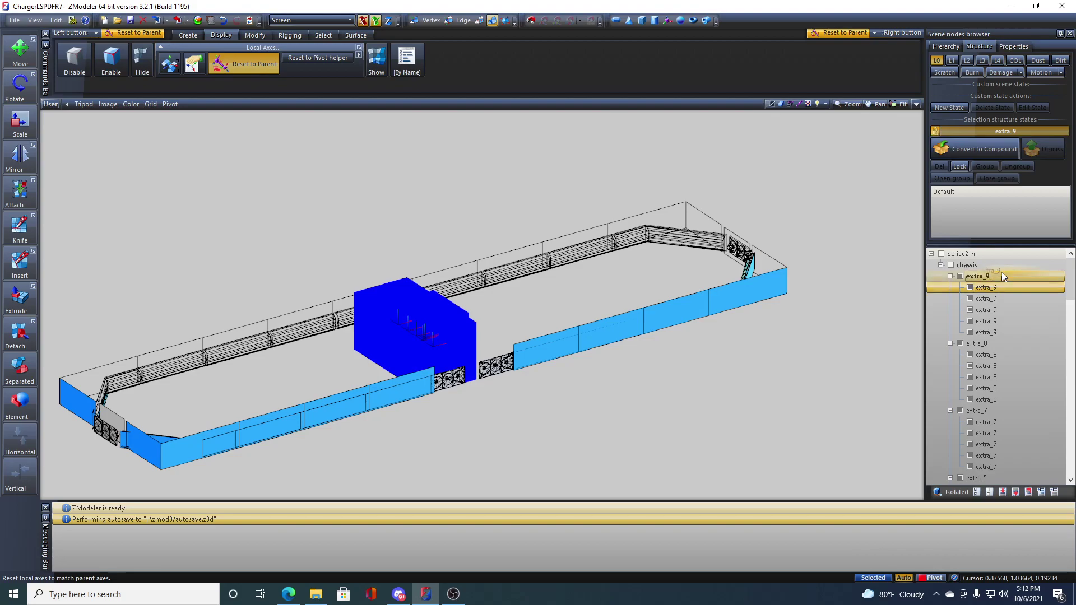
click(957, 62)
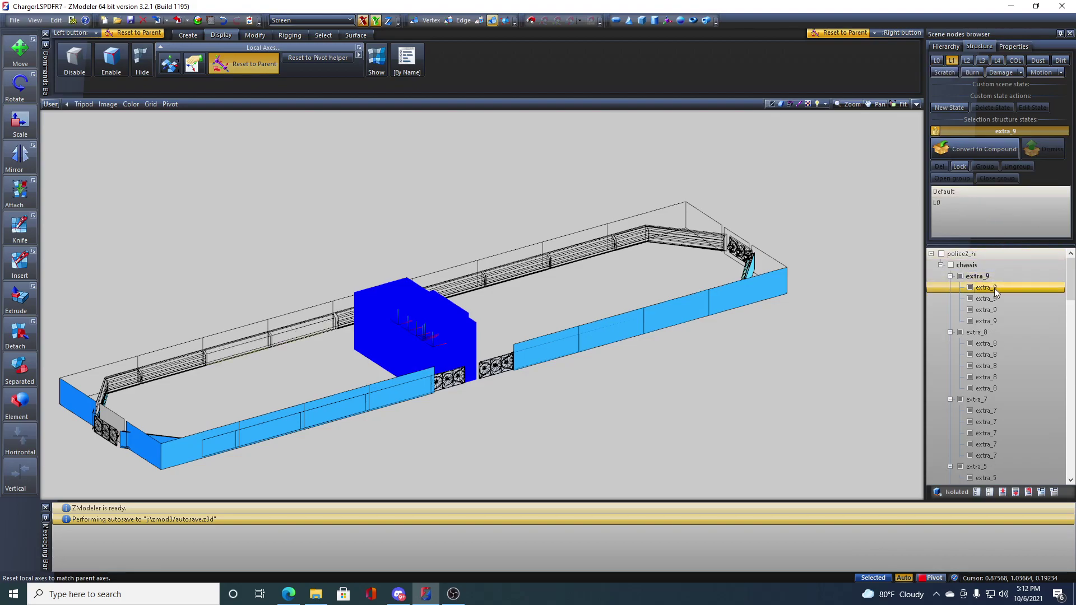
click(968, 60)
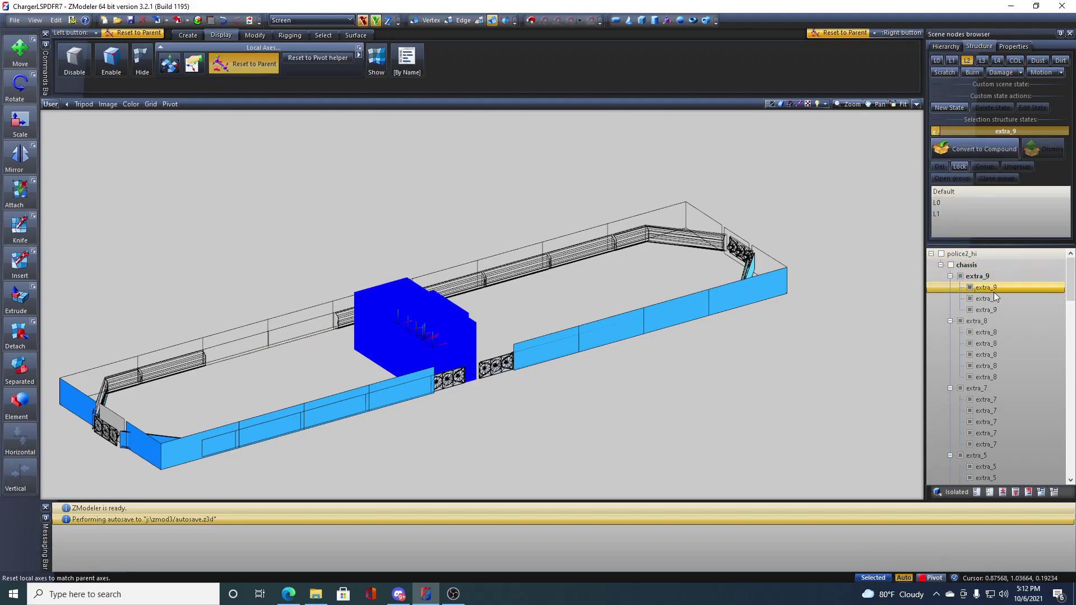
click(982, 62)
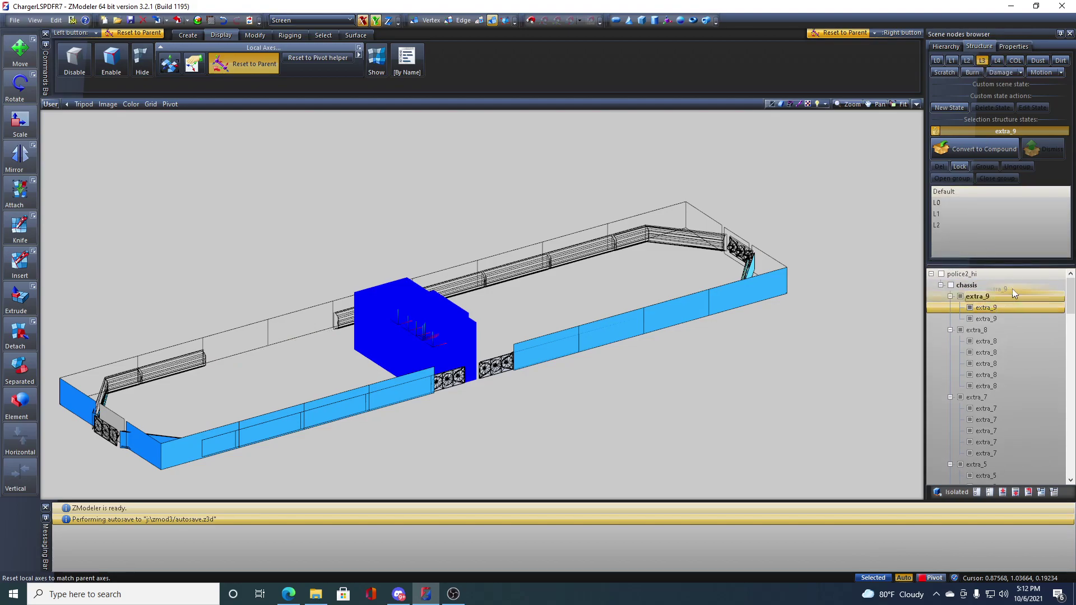
click(997, 61)
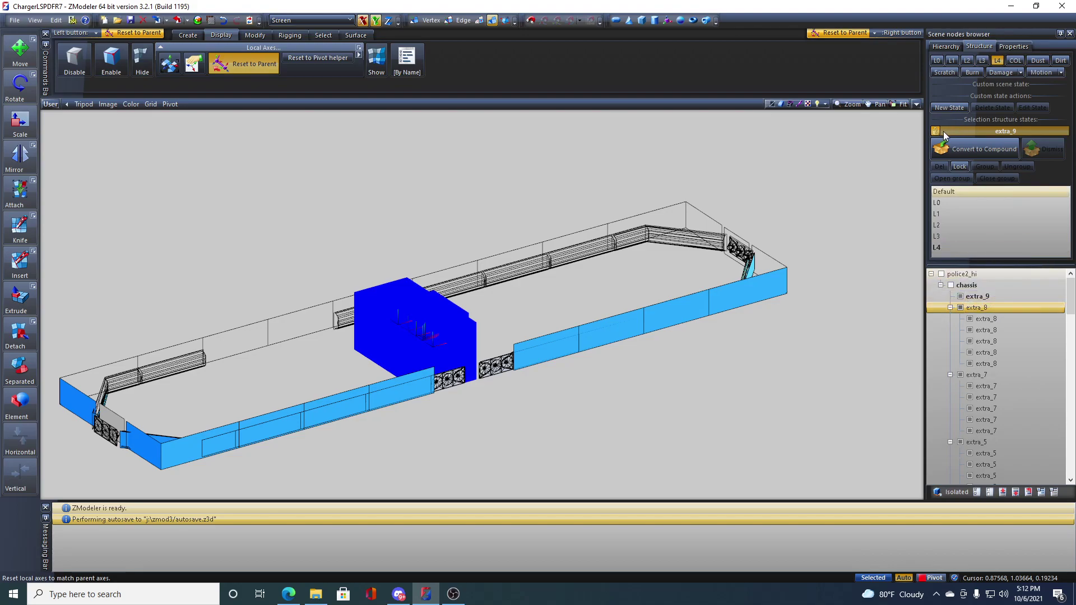
- Examine the light bar at each level of detail from L0 through L4
click(941, 60)
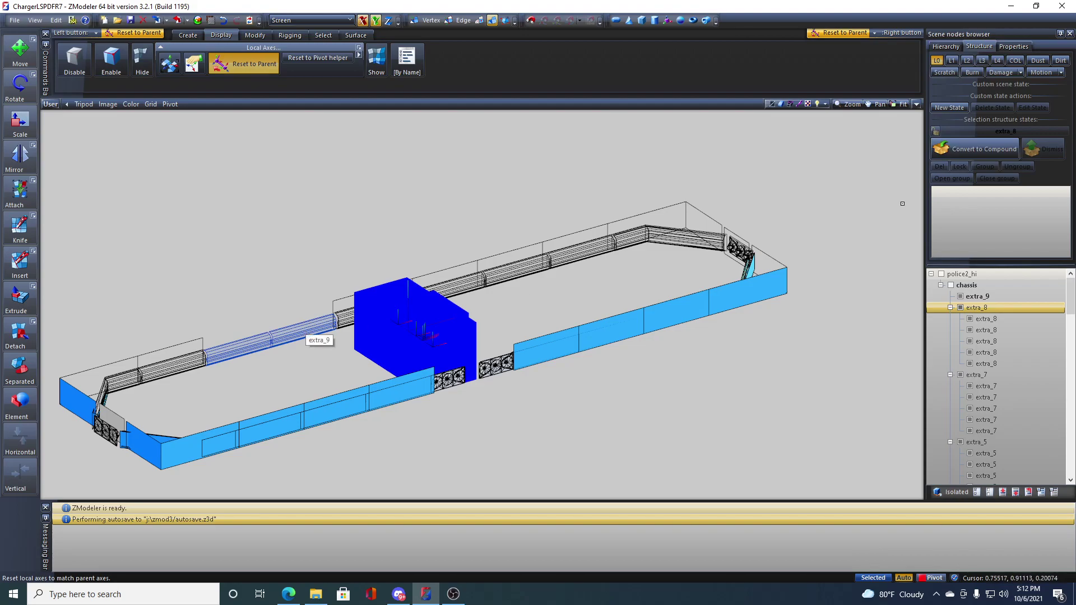
click(955, 62)
click(967, 62)
click(984, 62)
click(999, 60)
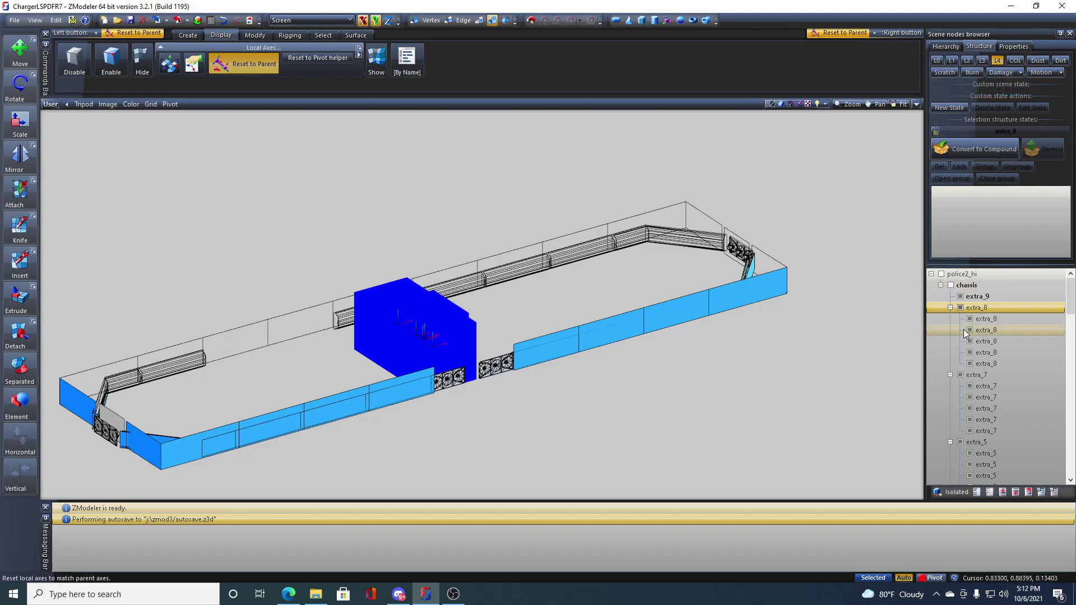
click(998, 60)
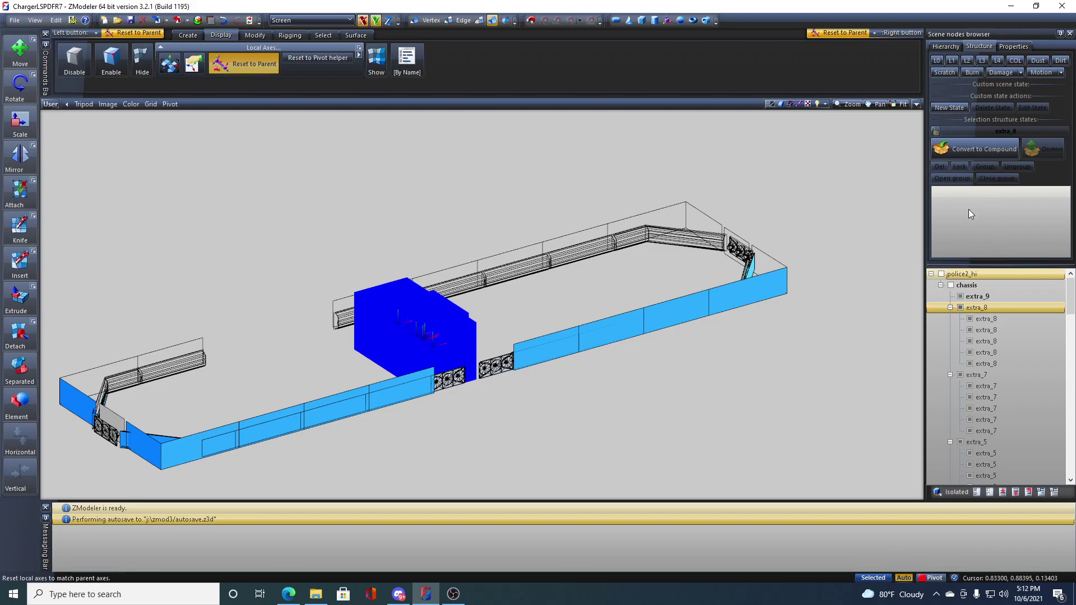
- Convert the extra_8 parent to a compound, lock its state page, and assign the first two child meshes to L0 and L1
click(950, 148)
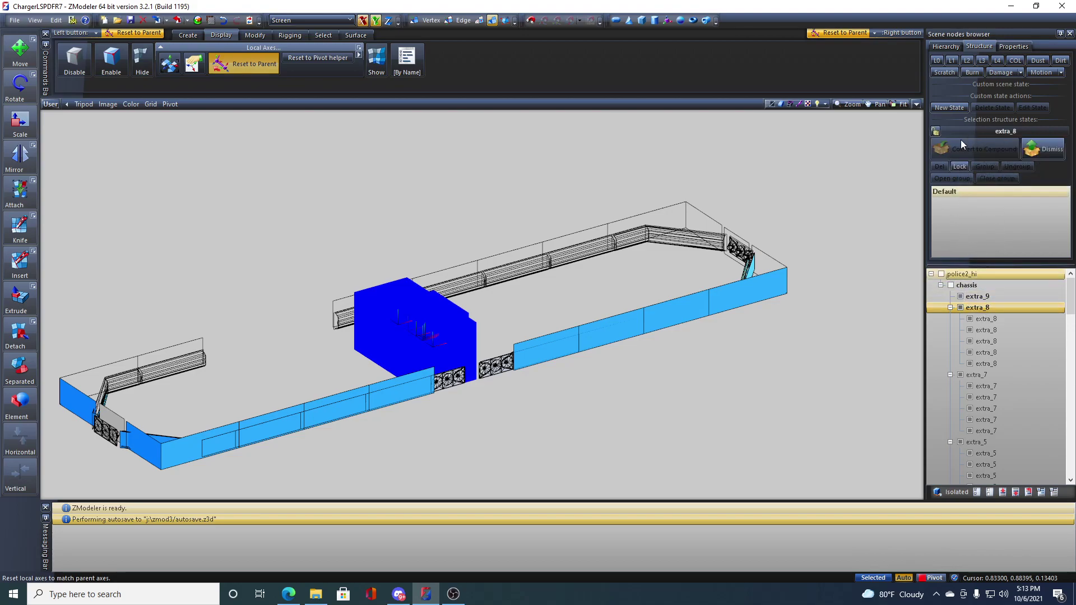
click(935, 131)
click(936, 60)
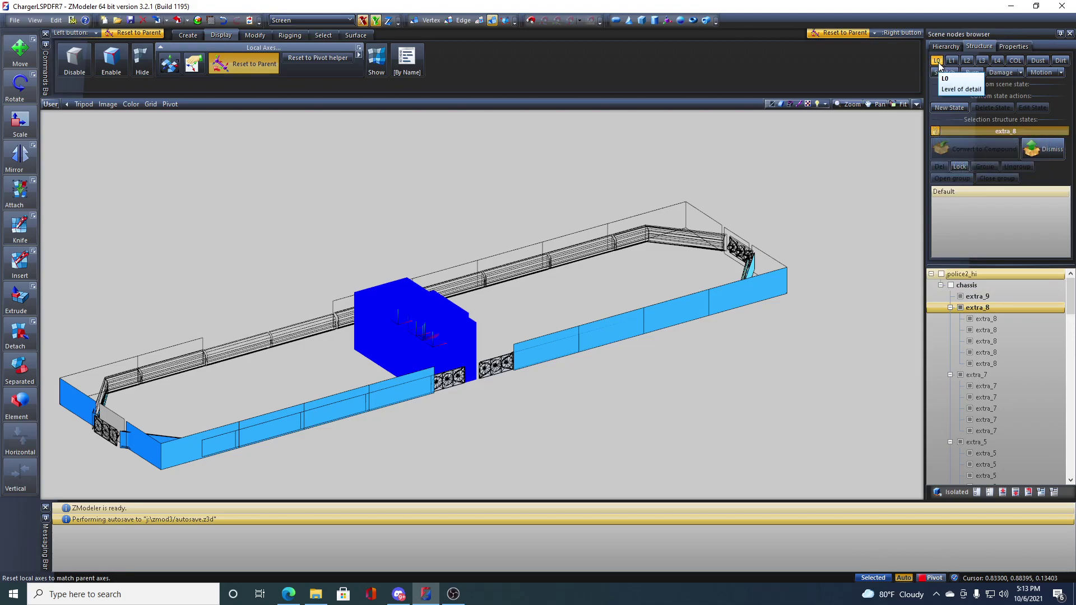
click(989, 319)
drag(985, 321, 964, 223)
drag(986, 319, 966, 230)
- Assign the remaining three extra_8 child meshes to states L2, L3 and L4, and unlock the state page
click(968, 61)
drag(986, 319, 988, 230)
click(982, 60)
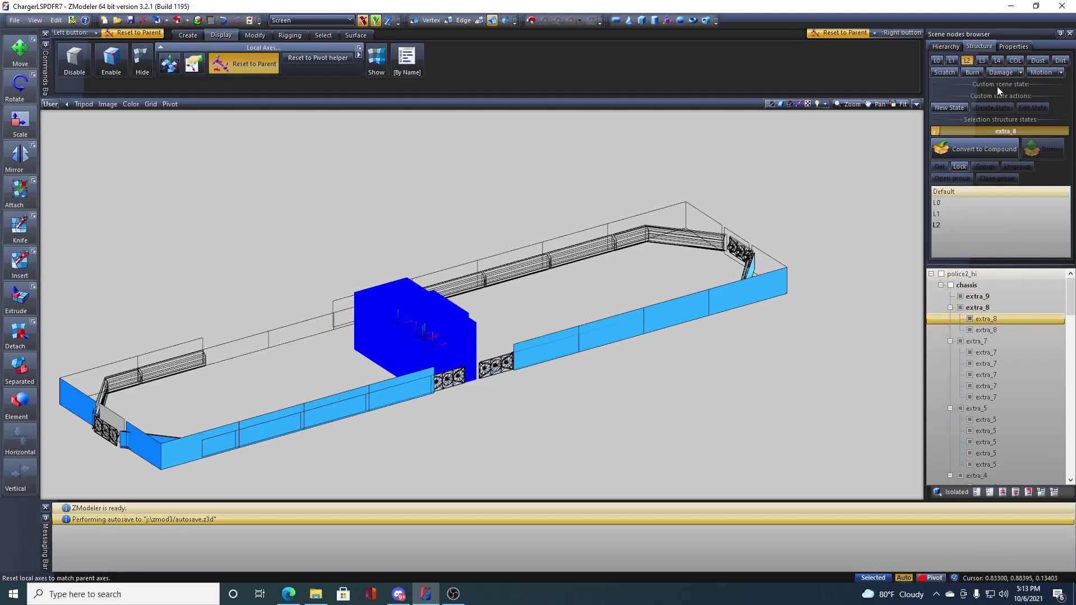
drag(1004, 318, 973, 242)
click(997, 61)
drag(996, 318, 983, 248)
click(937, 131)
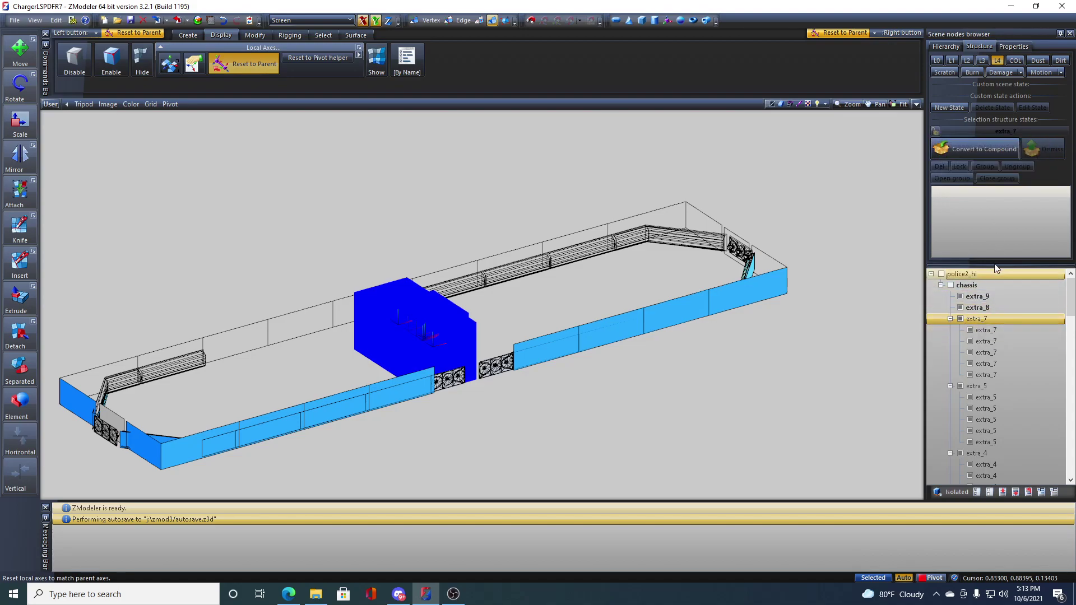
- Rename the first two child meshes under extra_7 as extra_7L0 and extra_7L1
click(981, 307)
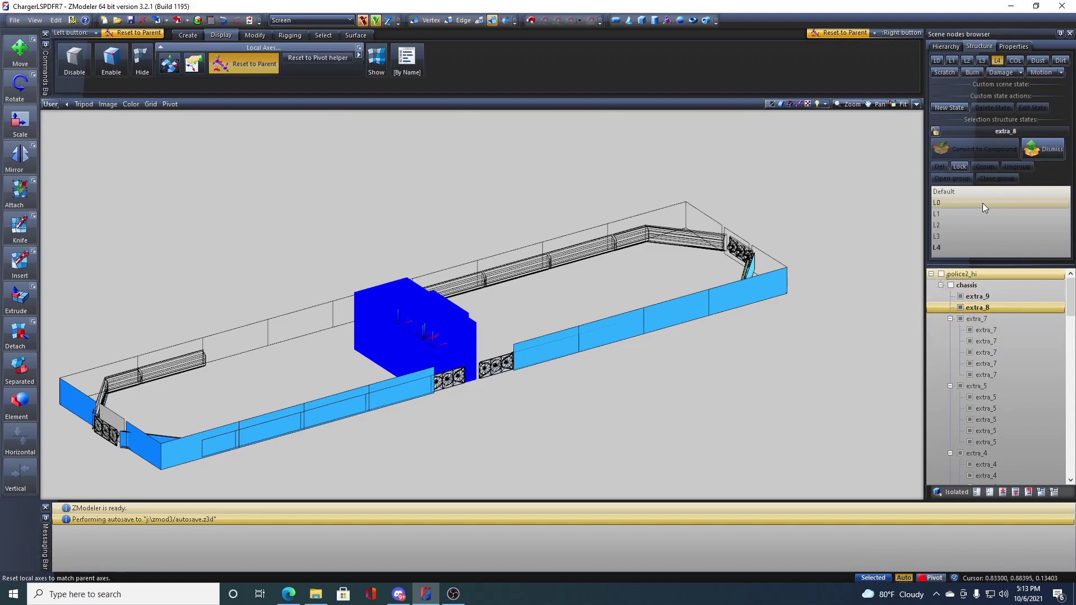
click(1003, 331)
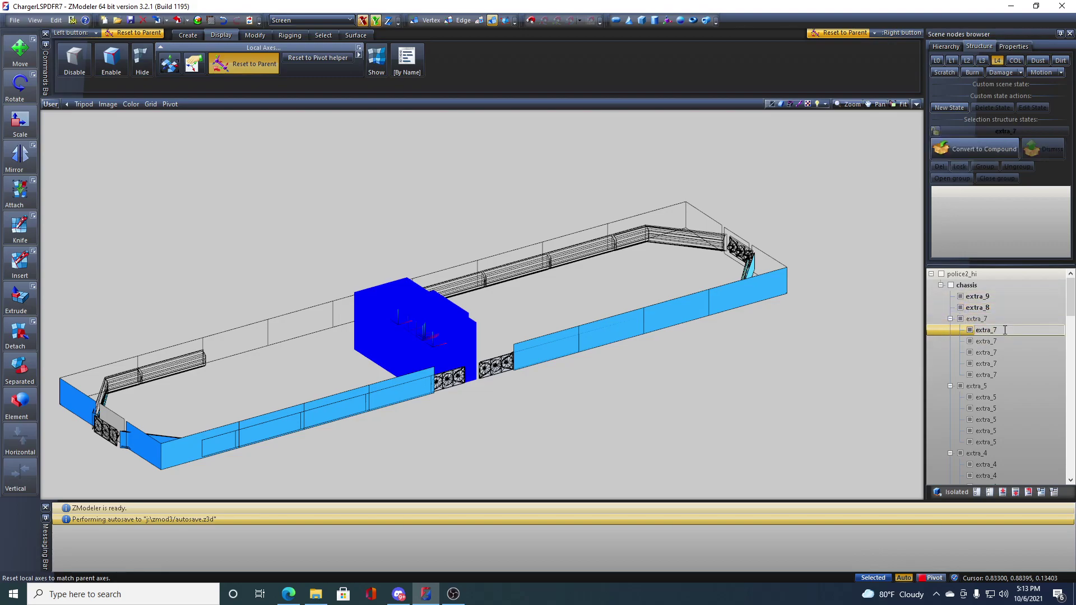
text(L0)
key(Return)
double_click(1009, 342)
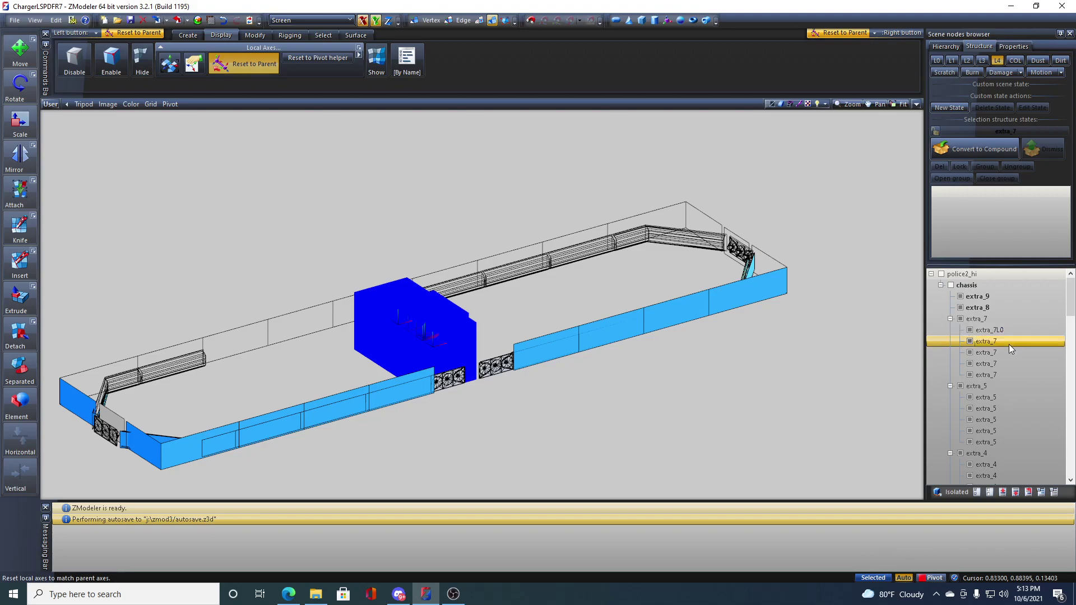
text(L1)
key(Return)
- Restore the name extra_7 on the first two child meshes by removing their level-of-detail suffixes
double_click(1010, 341)
key(Return)
double_click(1008, 329)
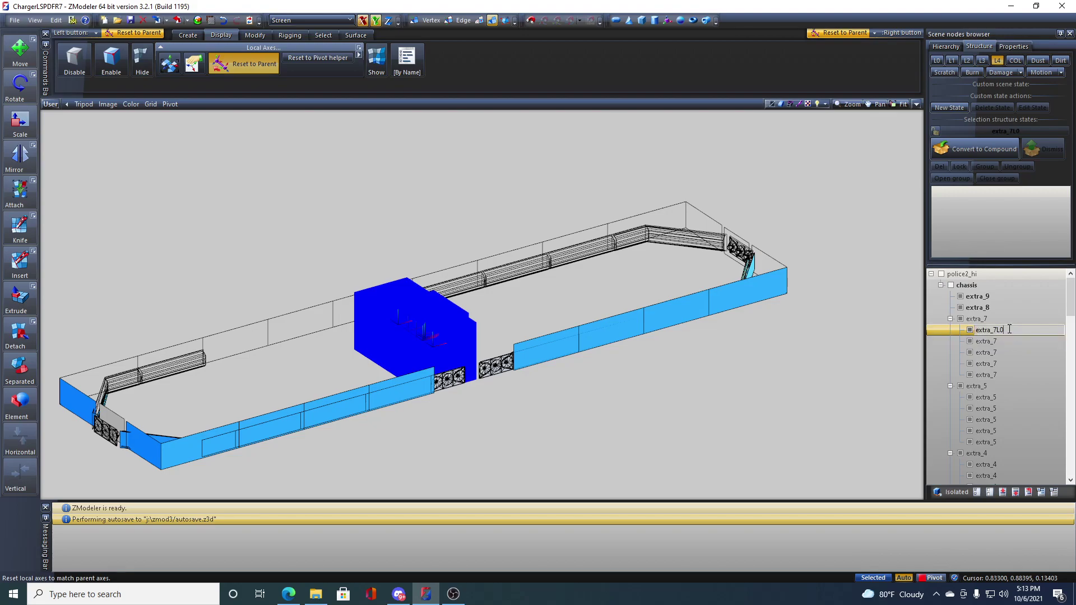
key(Return)
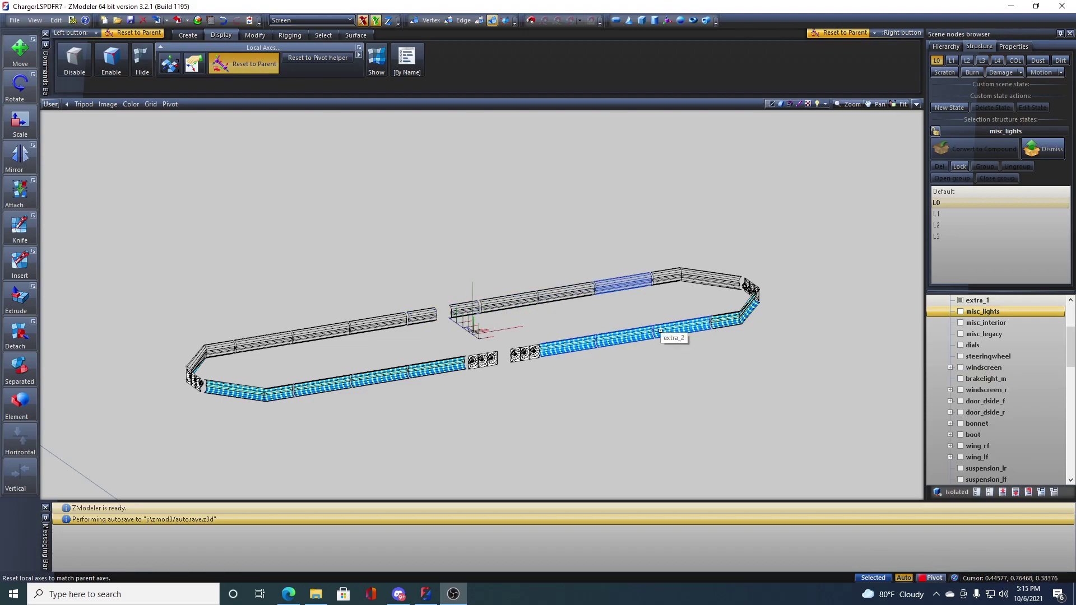
- Select extra_9 under chassis to review its level-of-detail states
scroll(1019, 426, up, 3)
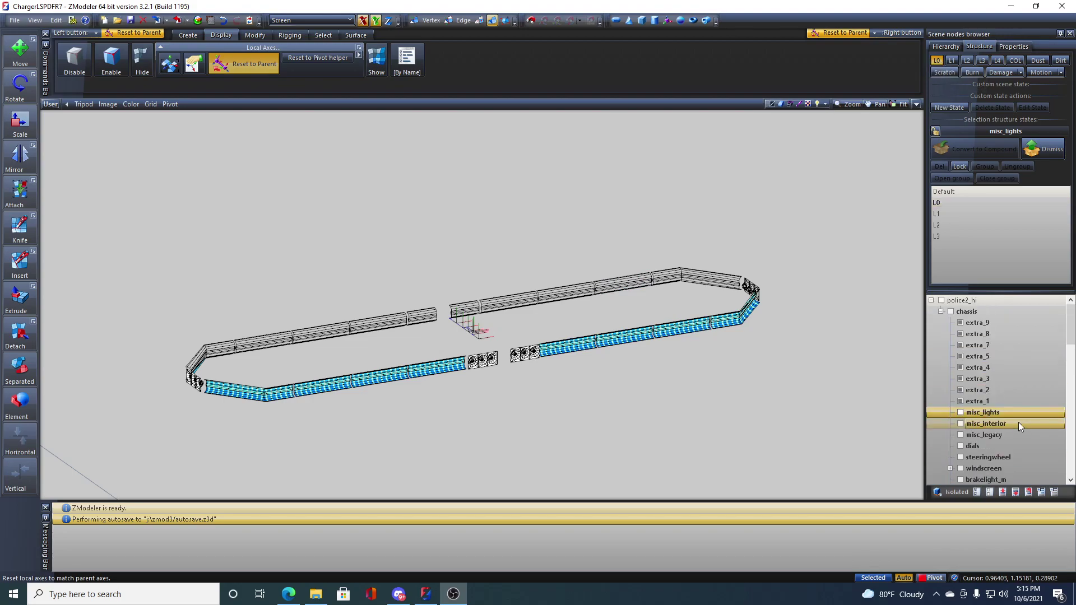
click(1001, 324)
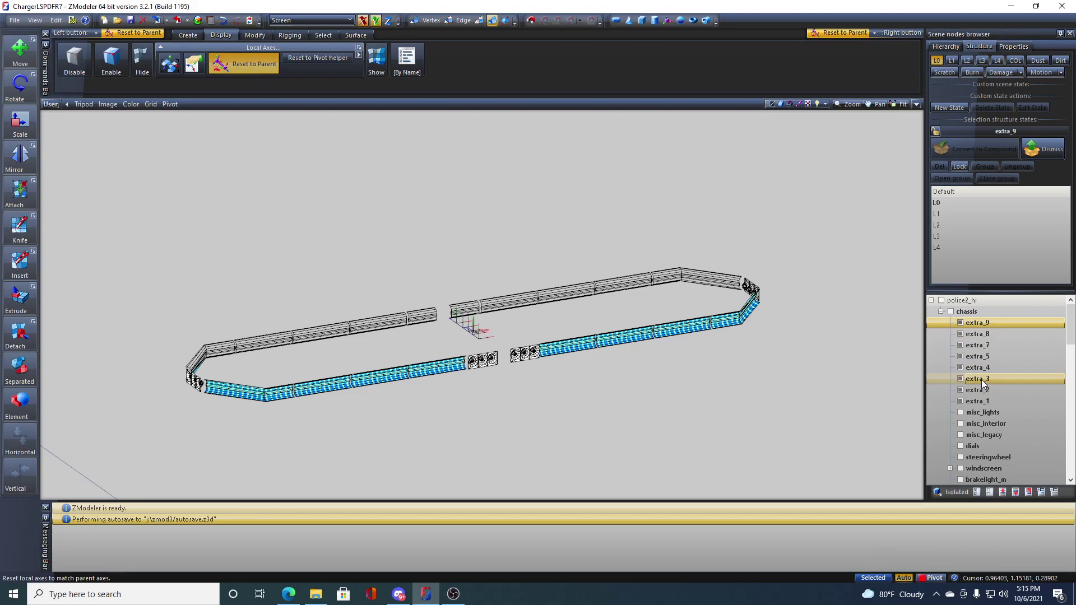
- Examine the light bar extras at each reduced level of detail, L1 through L4
click(951, 61)
click(968, 61)
click(983, 60)
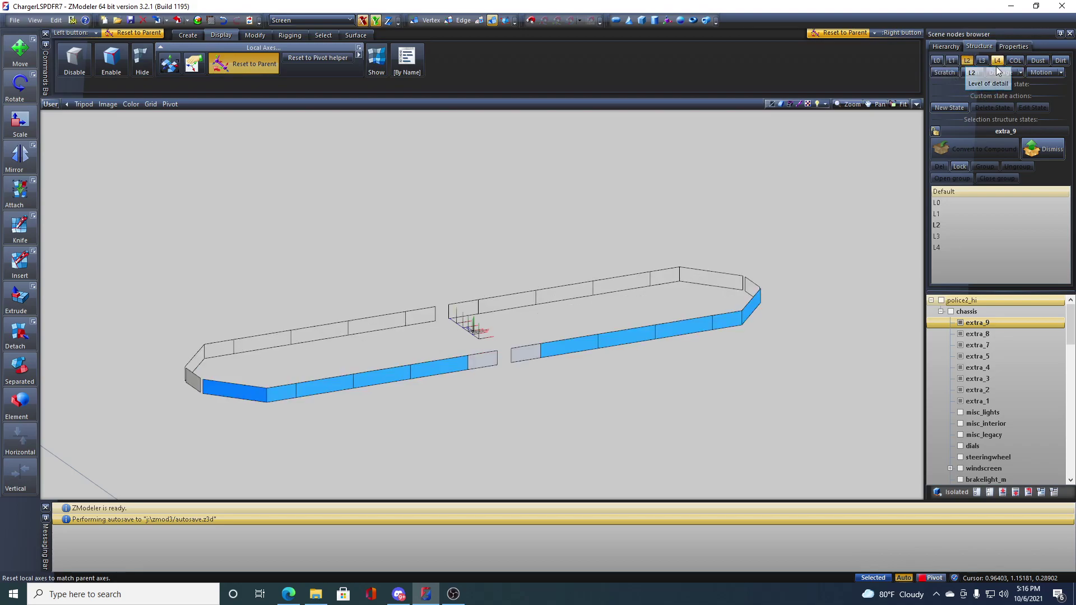
click(997, 60)
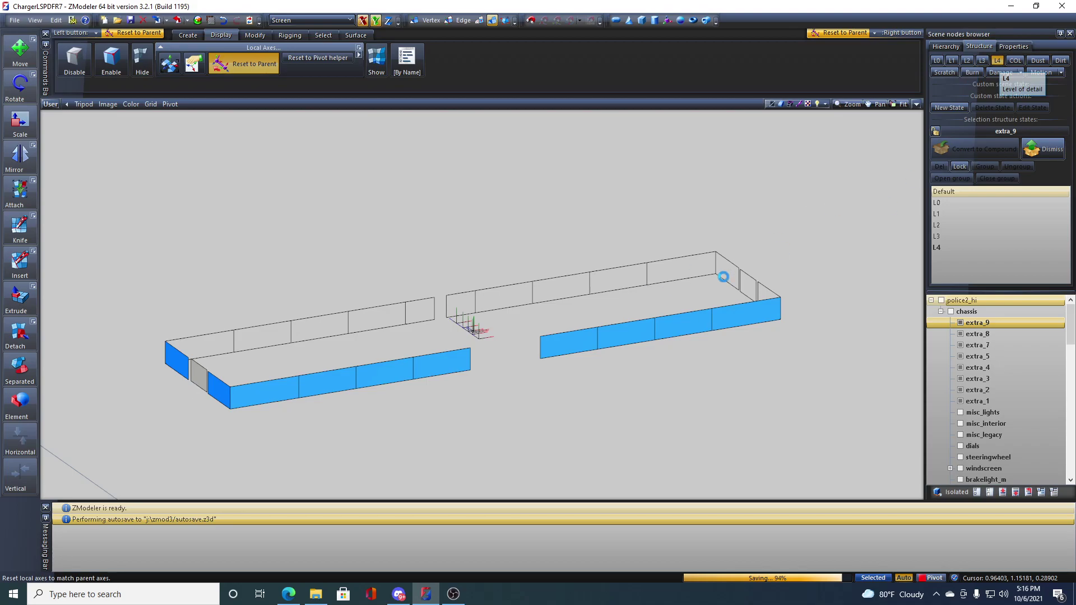
click(997, 61)
scroll(542, 325, down, 3)
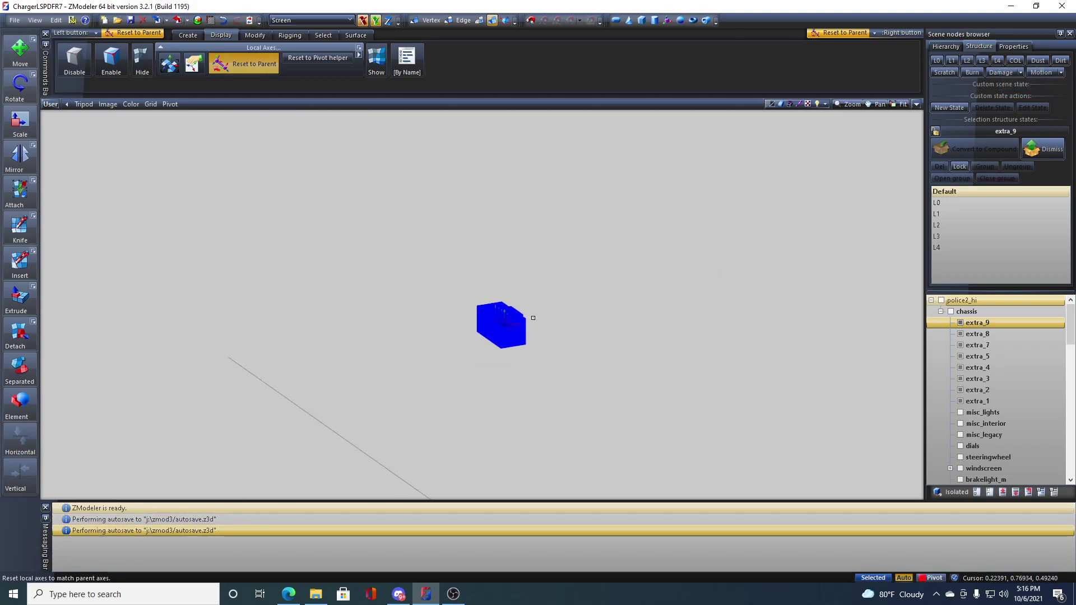
middle_drag(538, 325, 506, 272)
- Return the scene to L0, show misc_legacy, and unhide all remaining vehicle parts
click(937, 60)
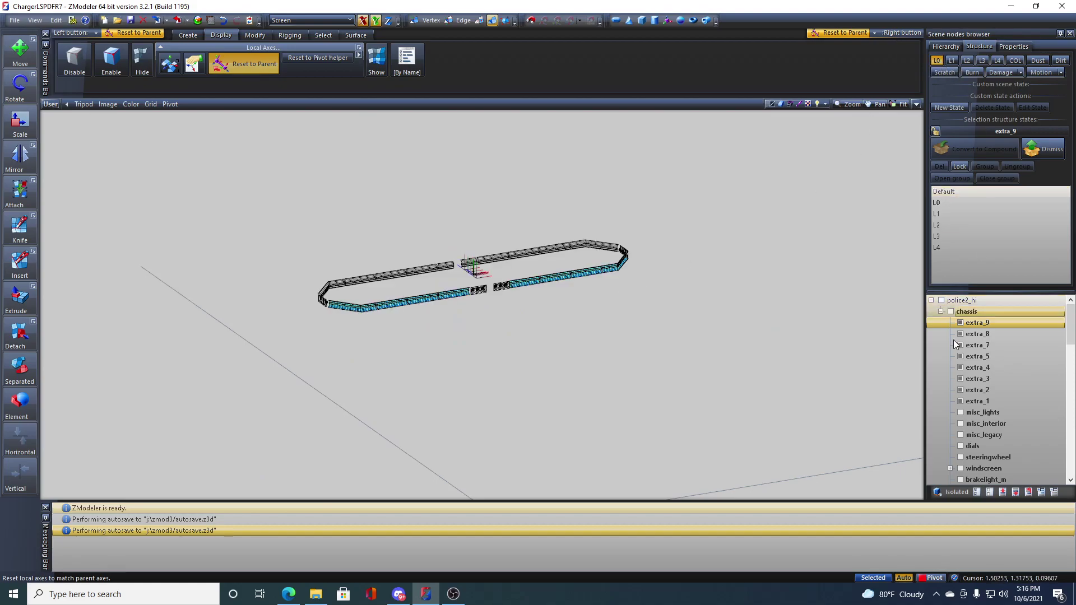
scroll(971, 396, down, 2)
click(960, 367)
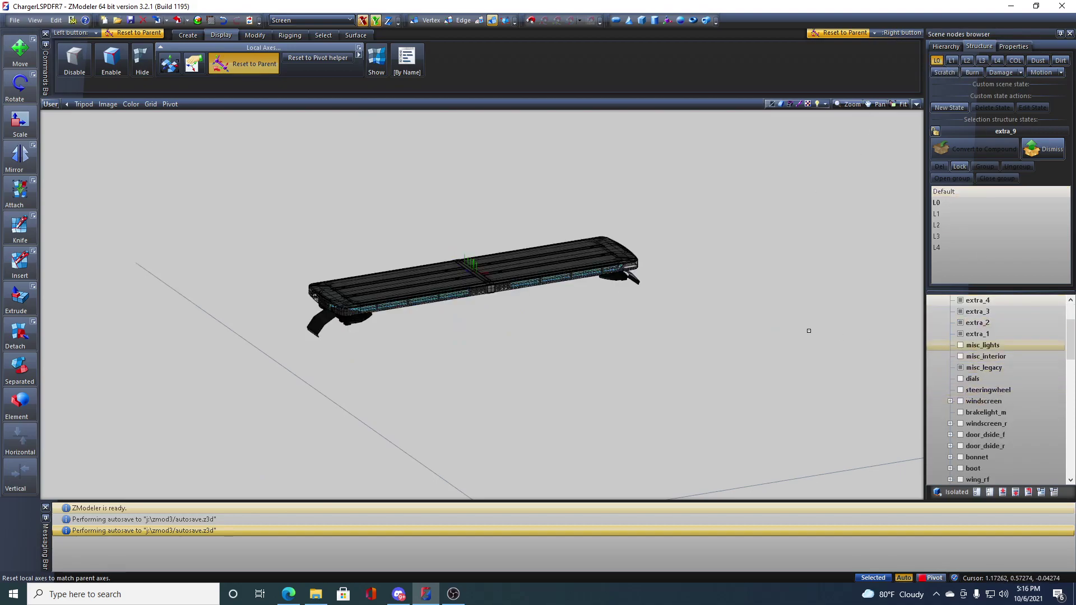
click(977, 492)
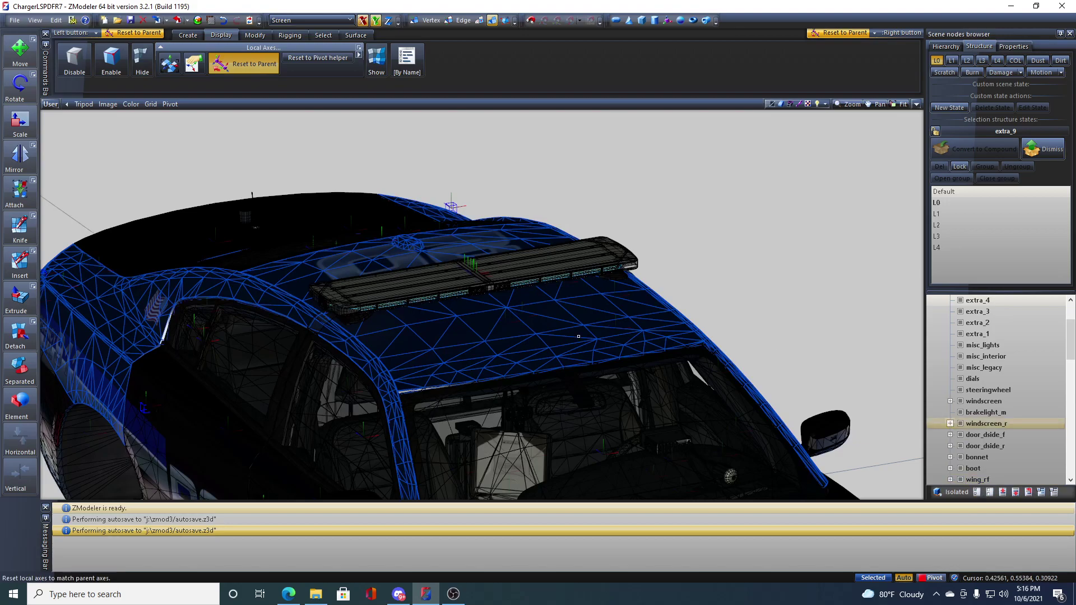
- Turn off the viewport's wireframe overlay so the whole police car is displayed with plain textured shading
scroll(705, 305, down, 5)
middle_drag(741, 351, 707, 351)
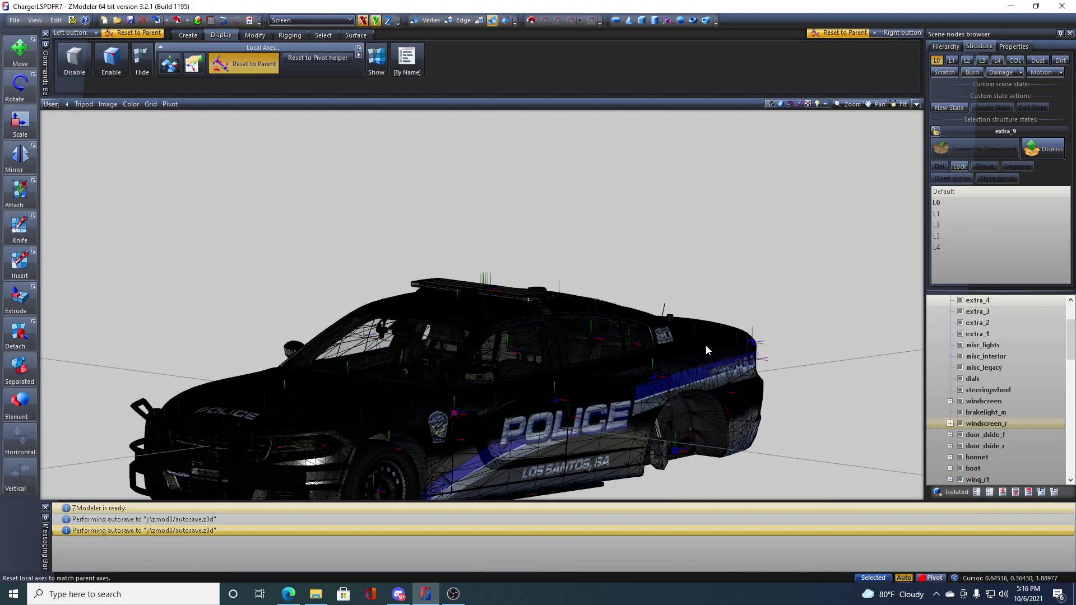
click(802, 104)
click(796, 116)
middle_drag(593, 267, 702, 324)
- Examine the complete car and its light bar at levels of detail L1, L2, L3 and L4
click(951, 60)
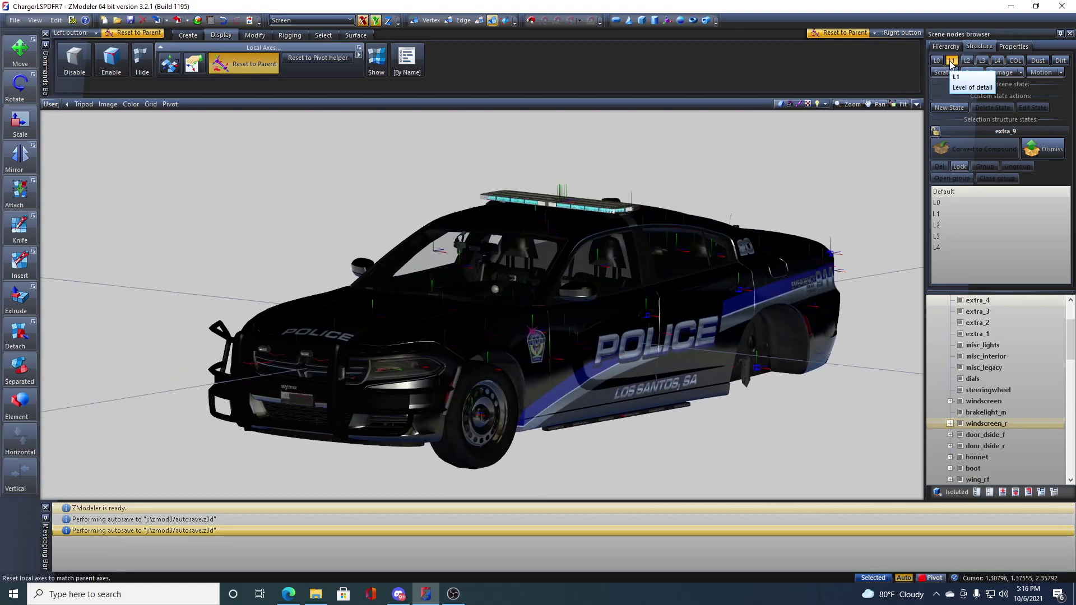
click(967, 60)
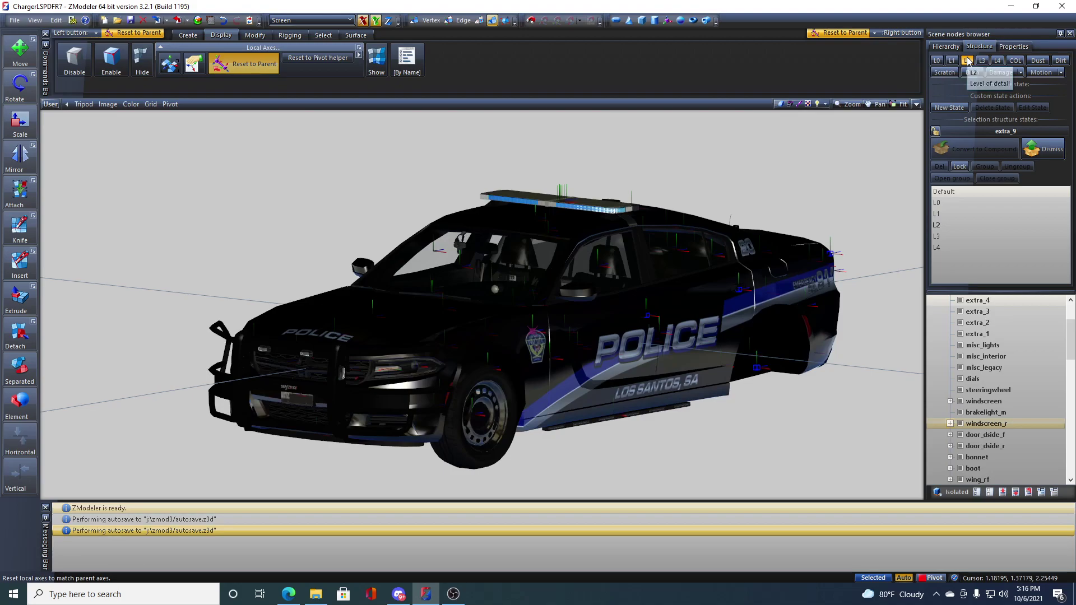
click(982, 60)
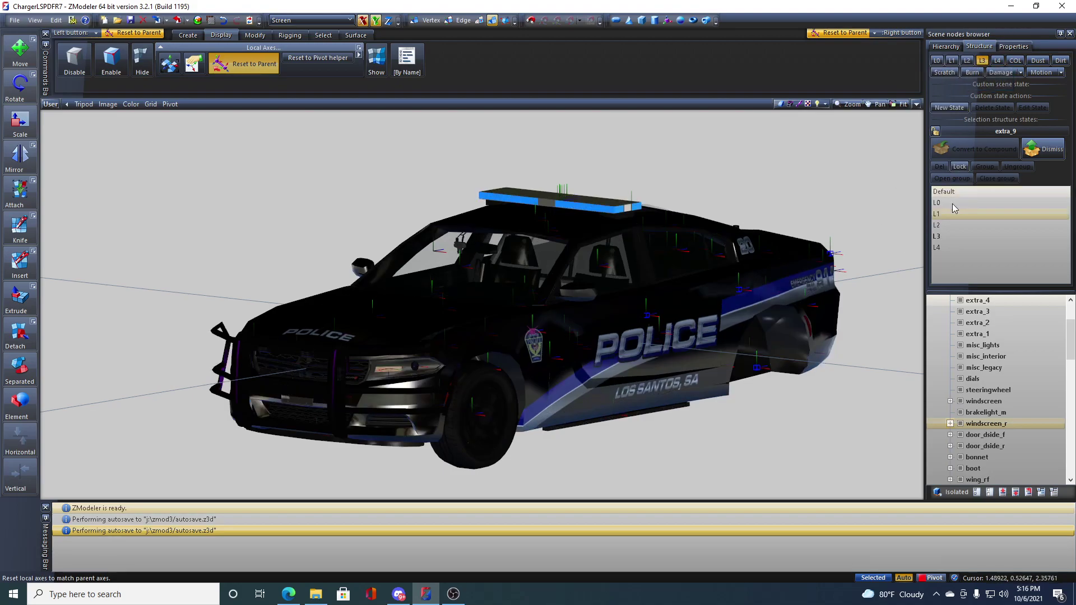
click(997, 60)
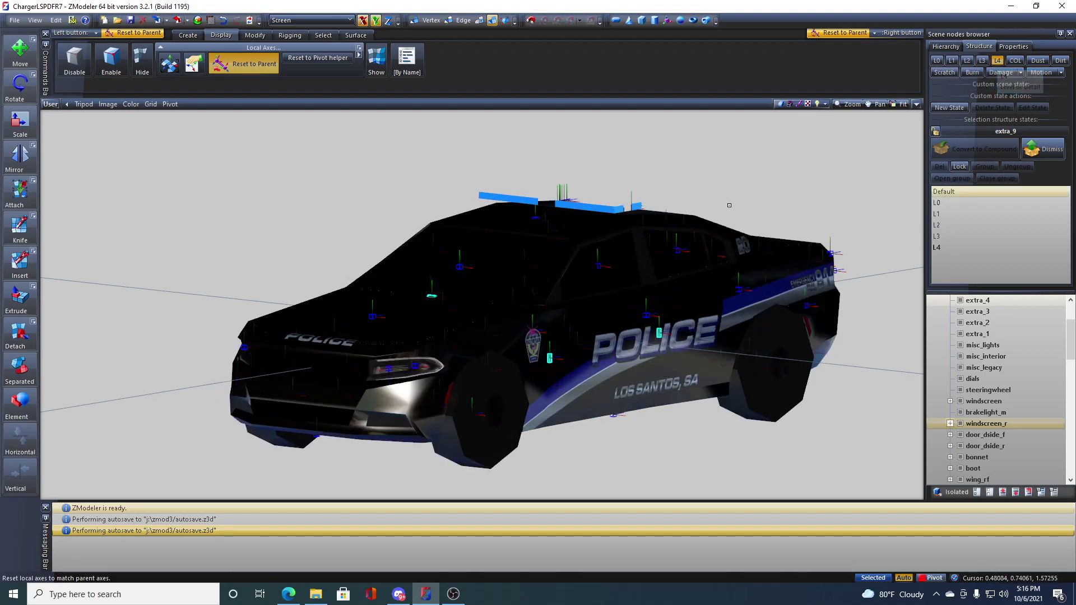
scroll(659, 228, up, 5)
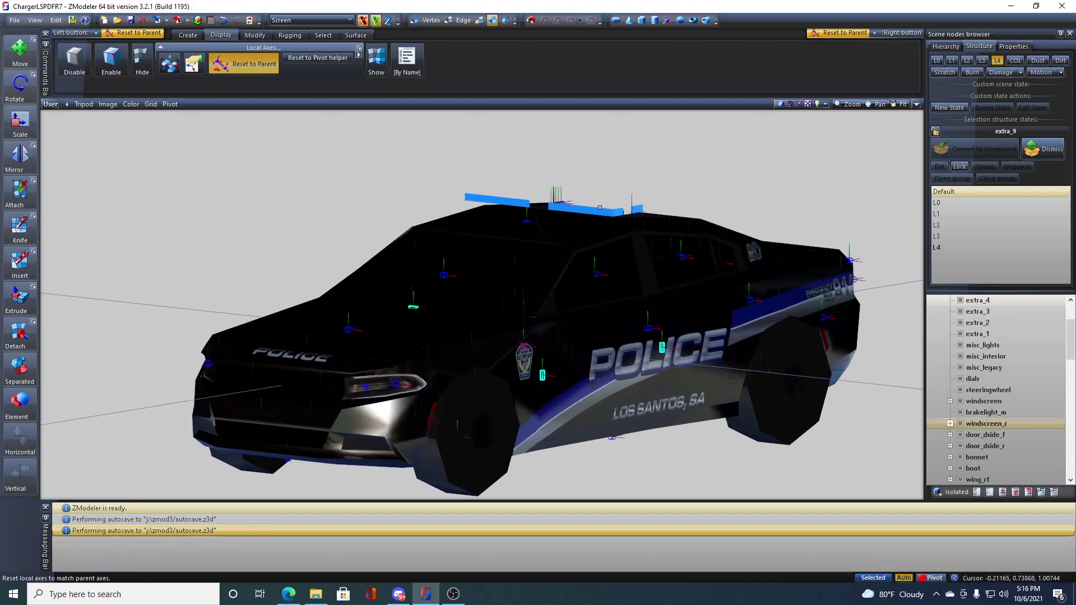
scroll(606, 213, down, 8)
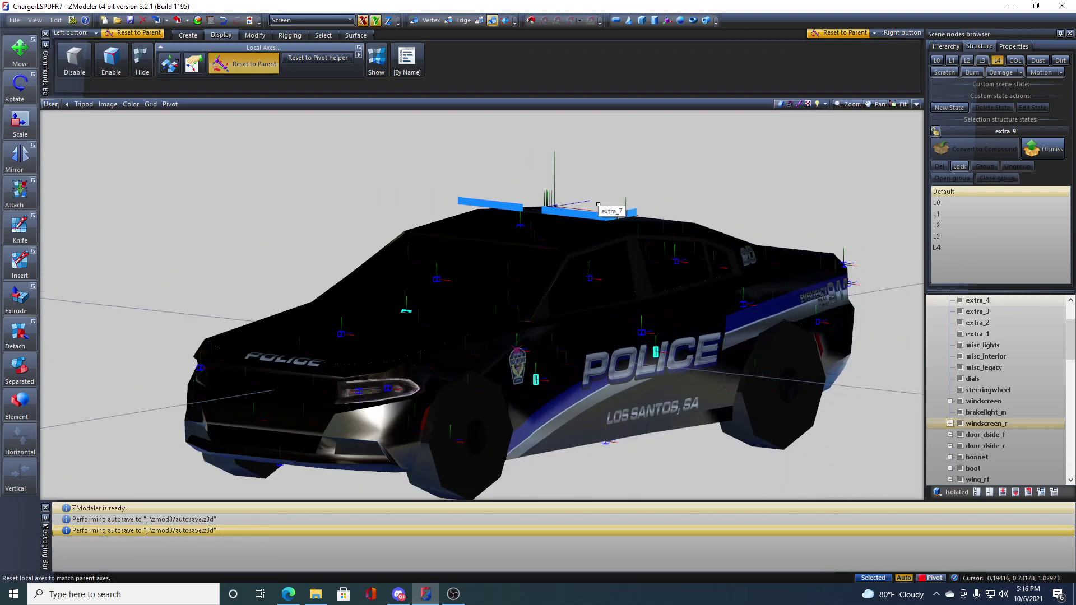
scroll(591, 226, down, 6)
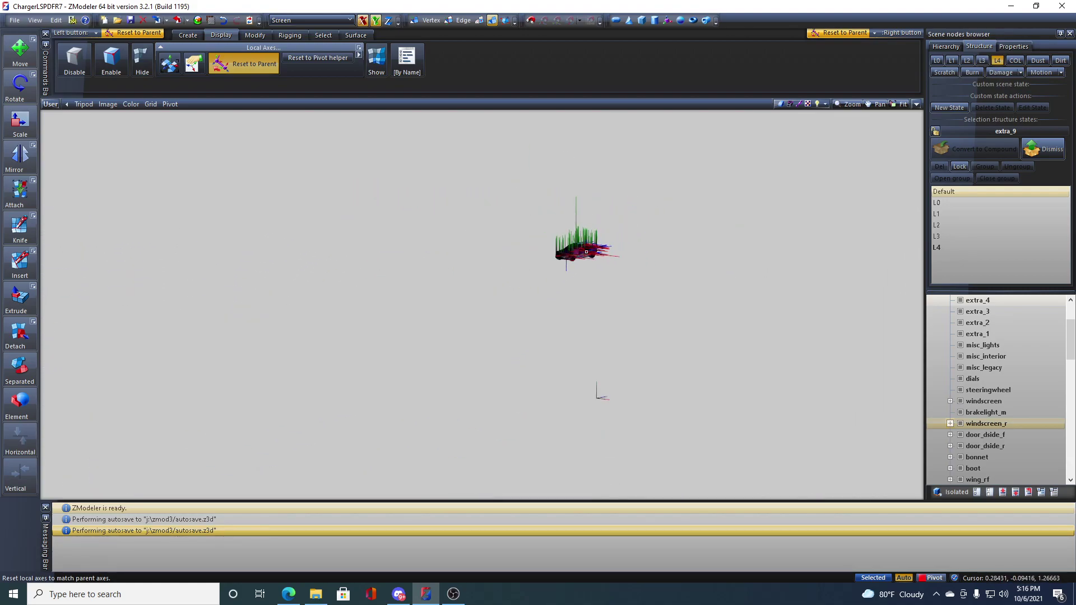
- Switch the viewport to the 3D view and adjust its pivot display
click(46, 105)
click(64, 125)
scroll(461, 264, down, 10)
middle_drag(461, 290, 450, 301)
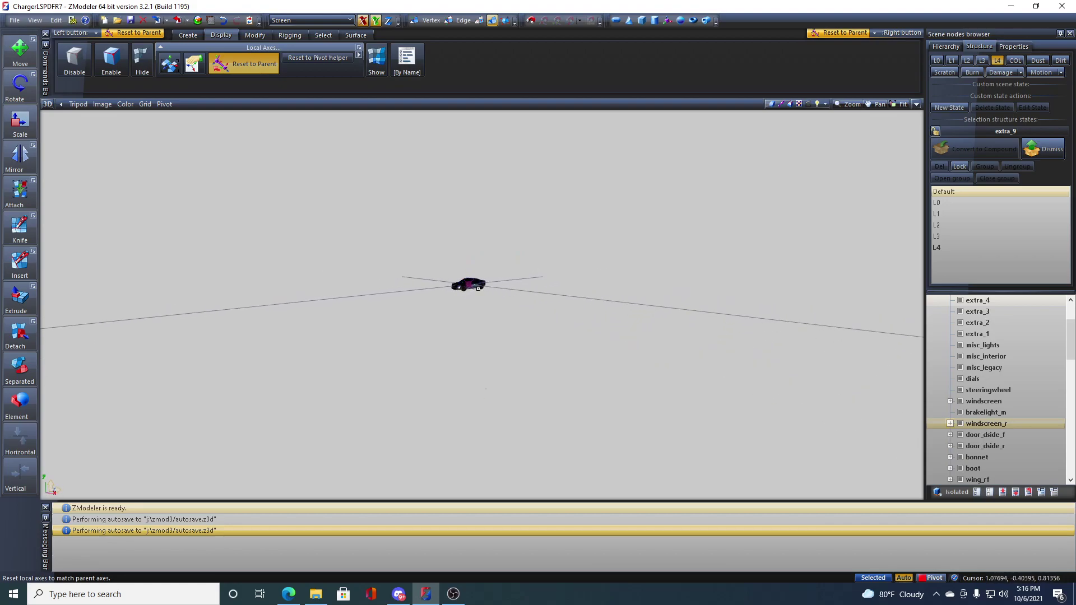
middle_drag(411, 224, 275, 111)
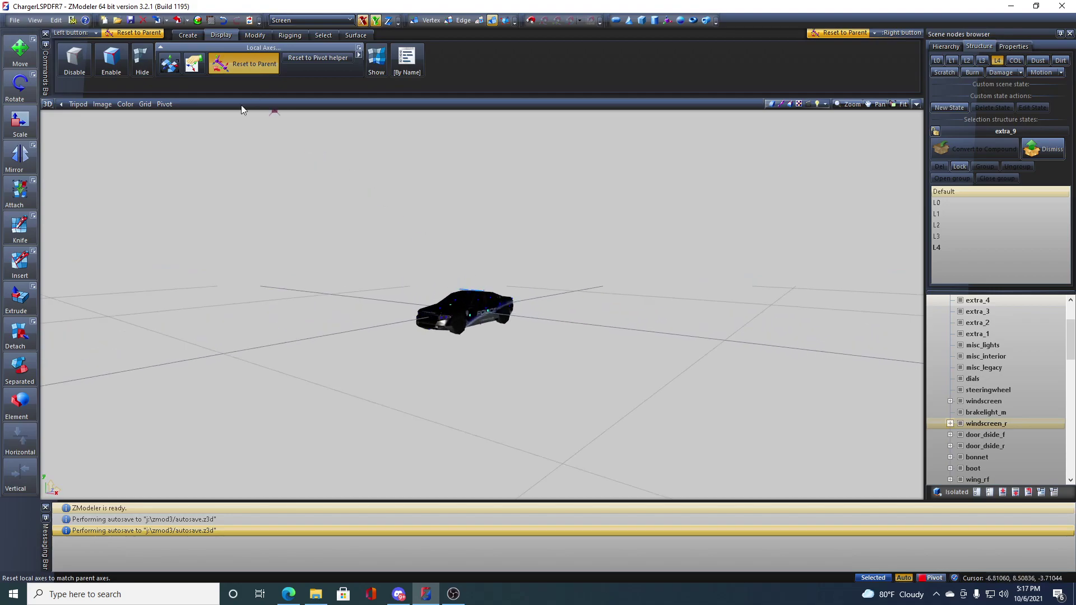
click(163, 104)
click(187, 133)
middle_drag(413, 368, 601, 222)
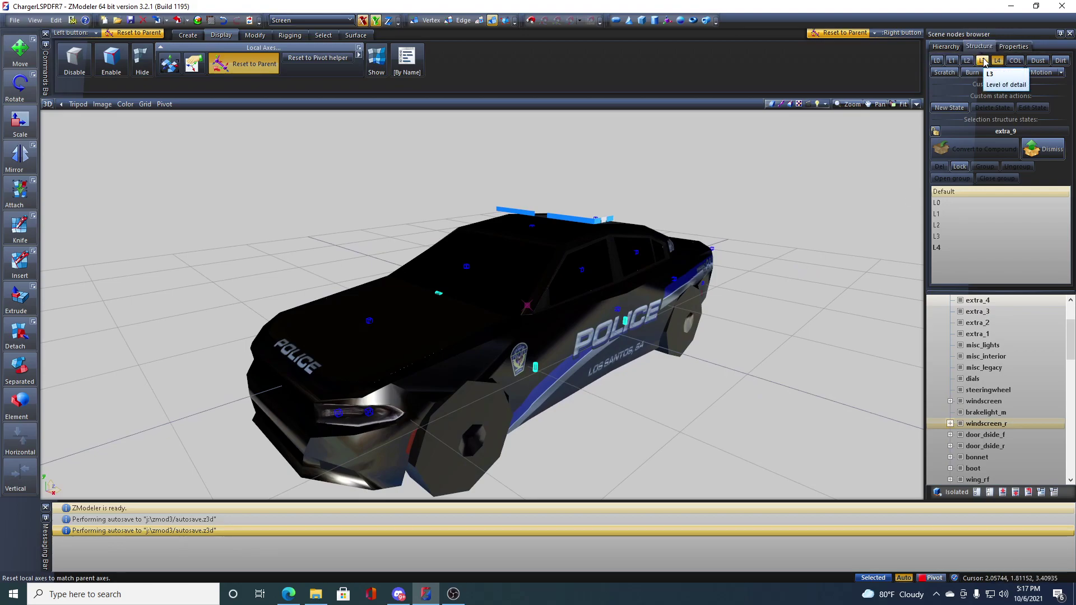
- Return the scene to L0 and inspect the roof light bar from several angles
click(936, 60)
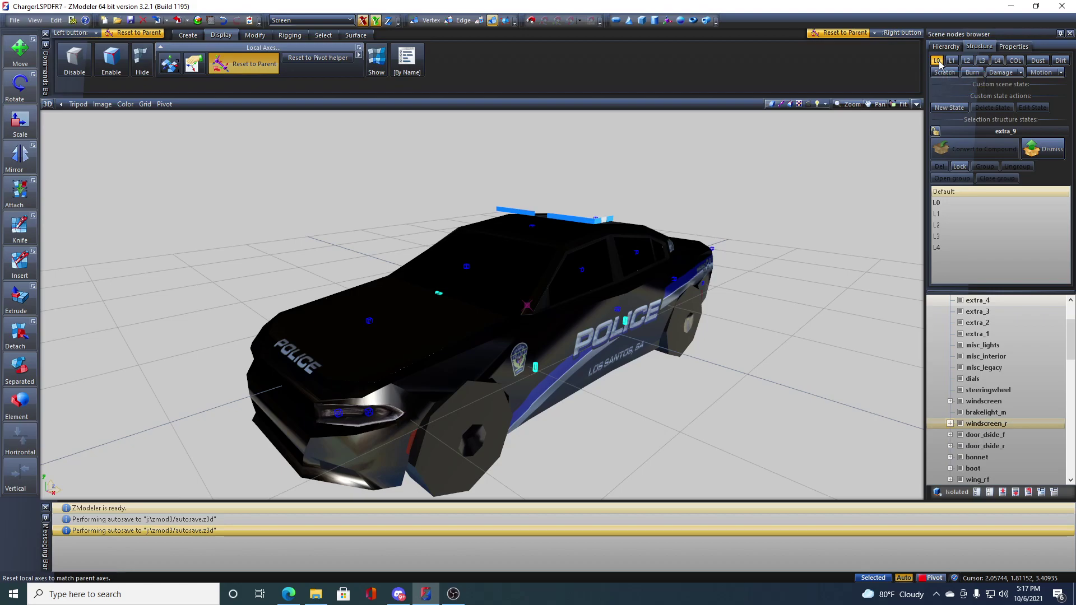
middle_drag(718, 355, 503, 281)
scroll(503, 281, up, 5)
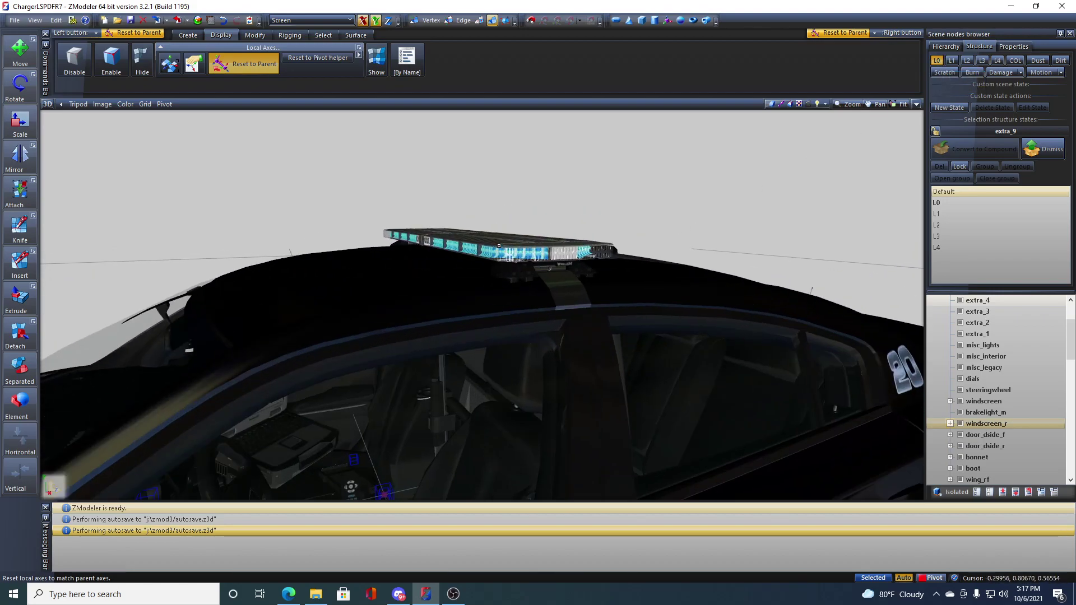
click(469, 253)
middle_drag(583, 244, 785, 196)
scroll(615, 239, down, 5)
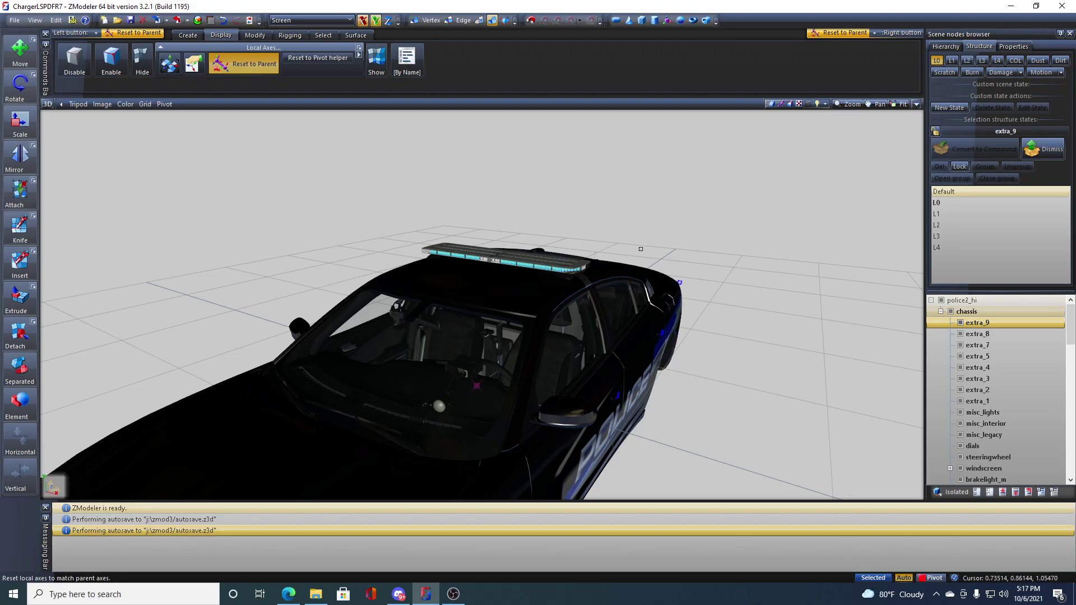
- Switch the viewport back to the User view and examine the light bar up close
click(49, 104)
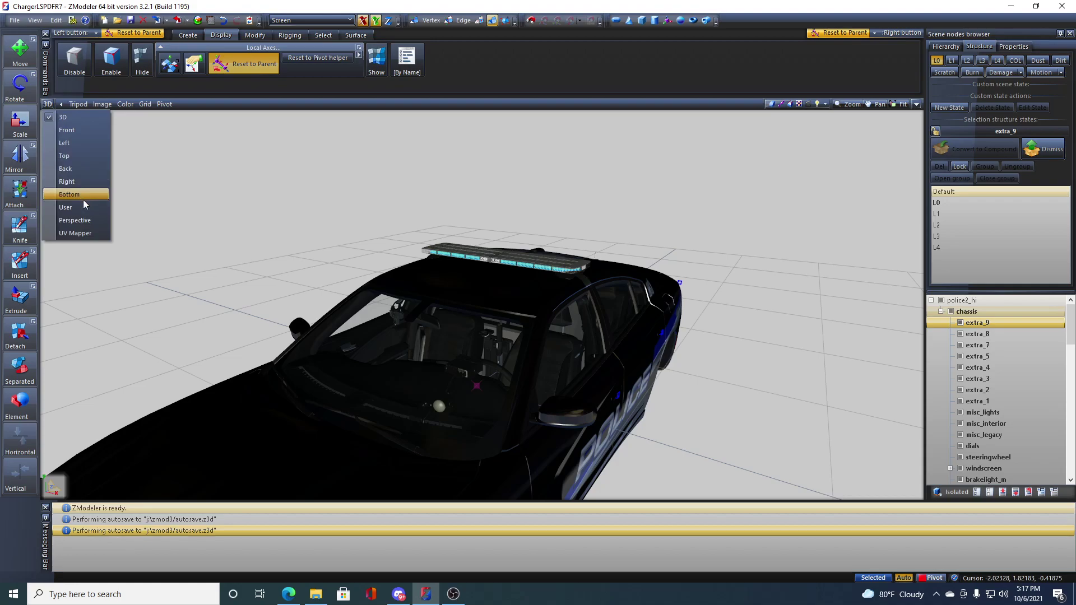
click(76, 194)
scroll(481, 233, up, 3)
middle_drag(480, 231, 483, 282)
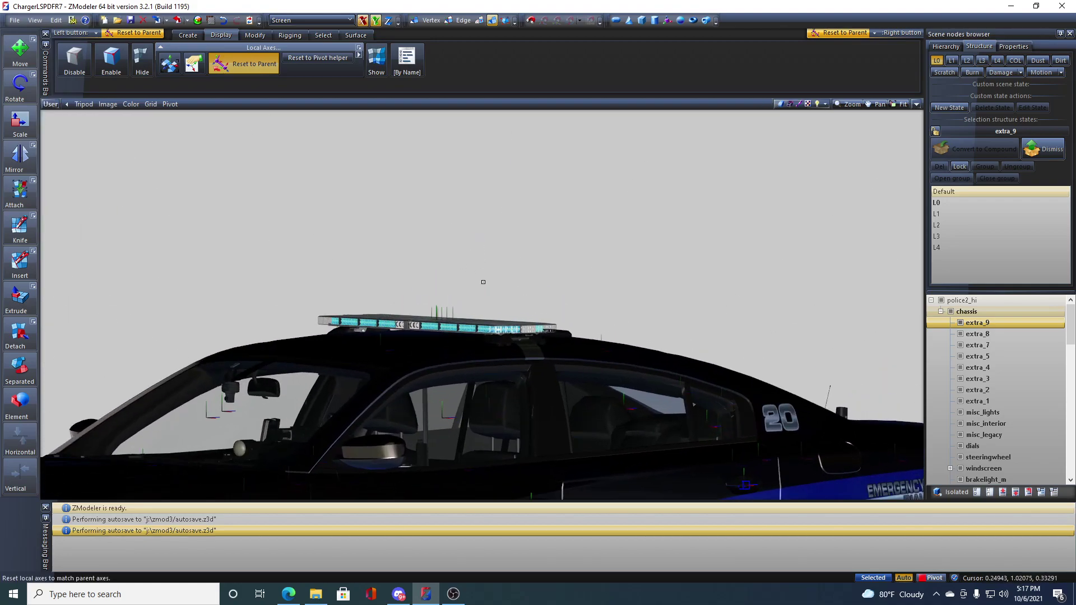
scroll(483, 282, up, 5)
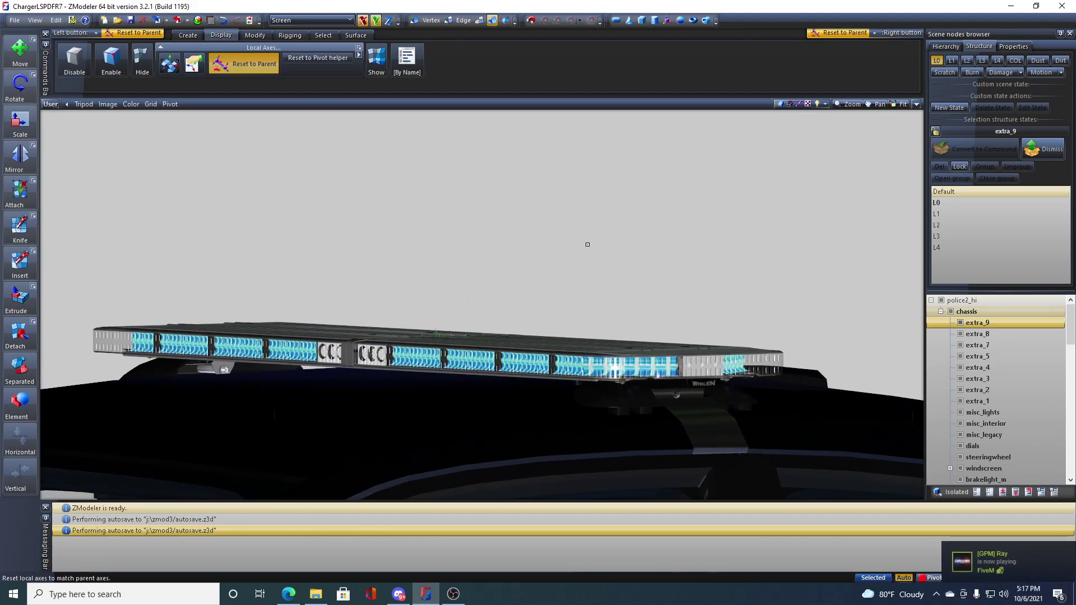
middle_drag(587, 244, 588, 243)
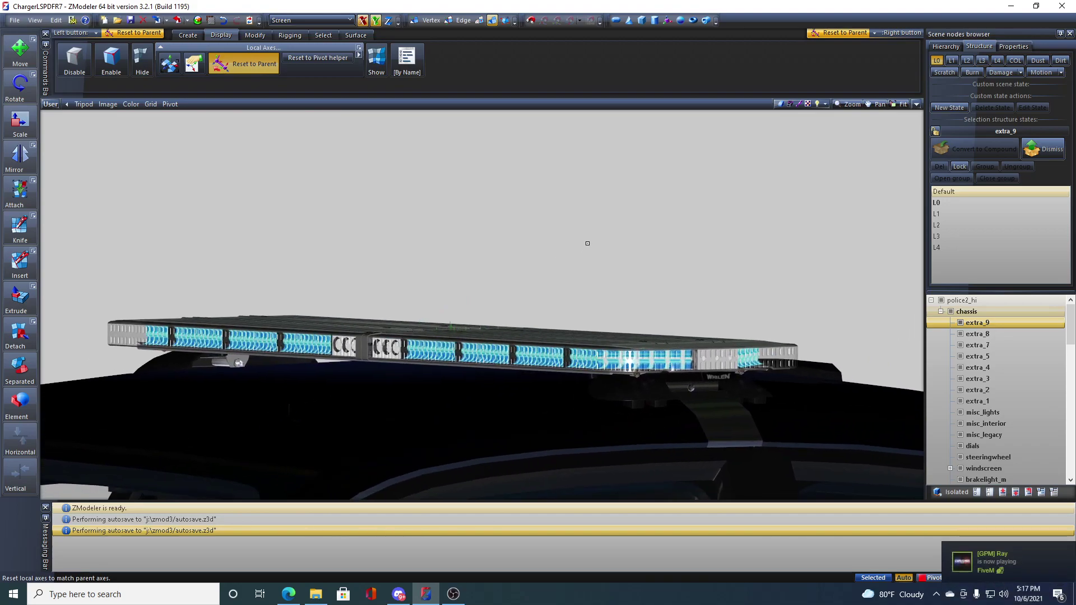